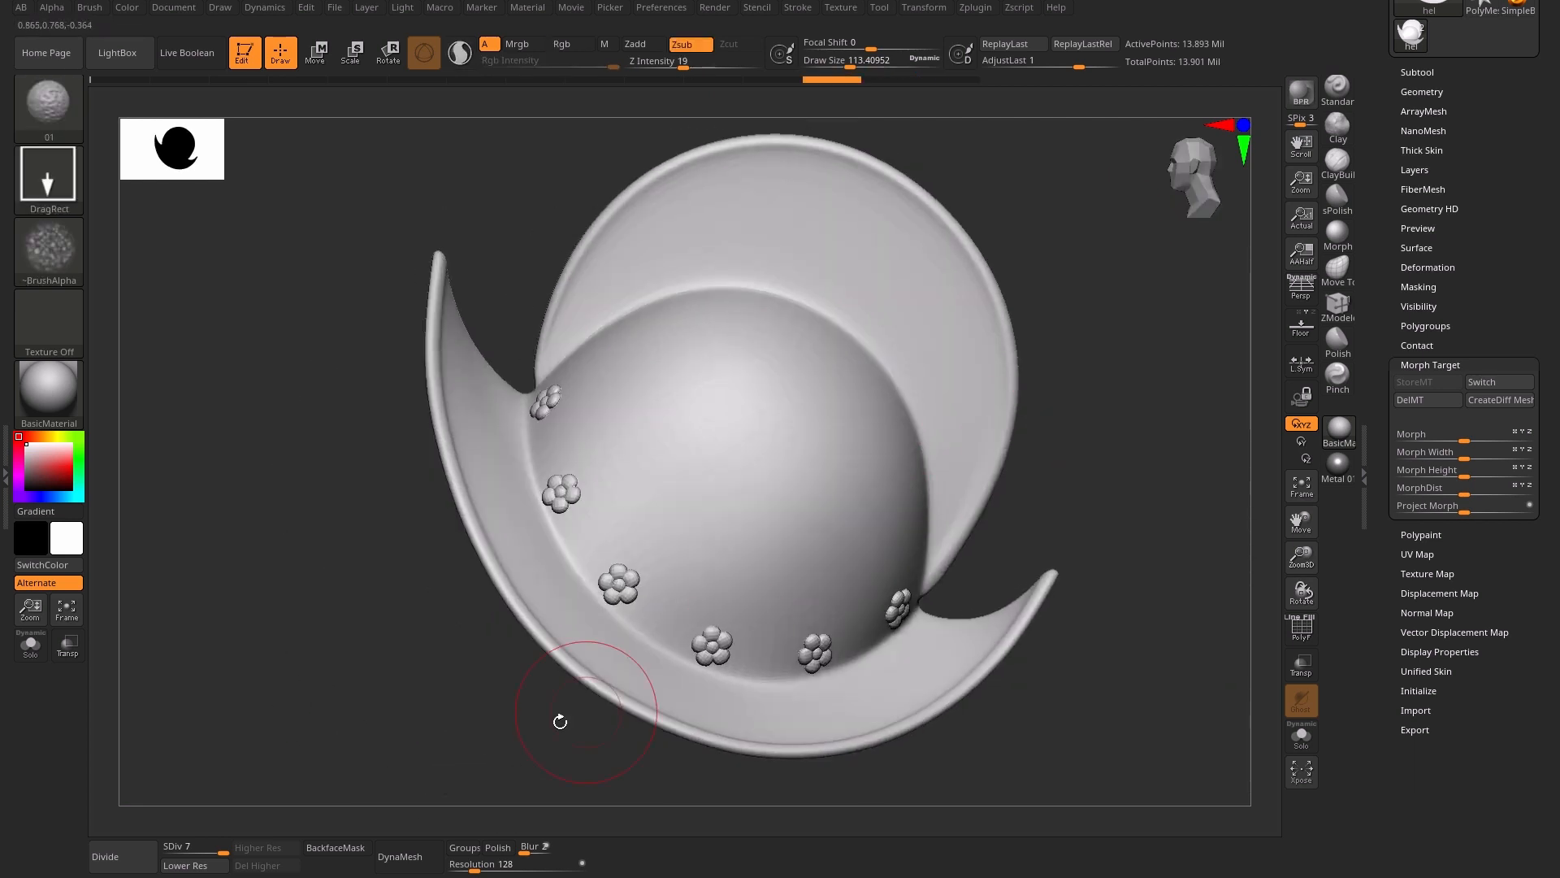
Stamp the brush 01 metal texture across the helmet's dome at Z Intensity 19 with BackfaceMask enabled
{"action": "left_click_drag", "start_coordinate": [742, 393], "coordinate": [748, 481]}
{"action": "left_click_drag", "start_coordinate": [641, 378], "coordinate": [707, 369]}
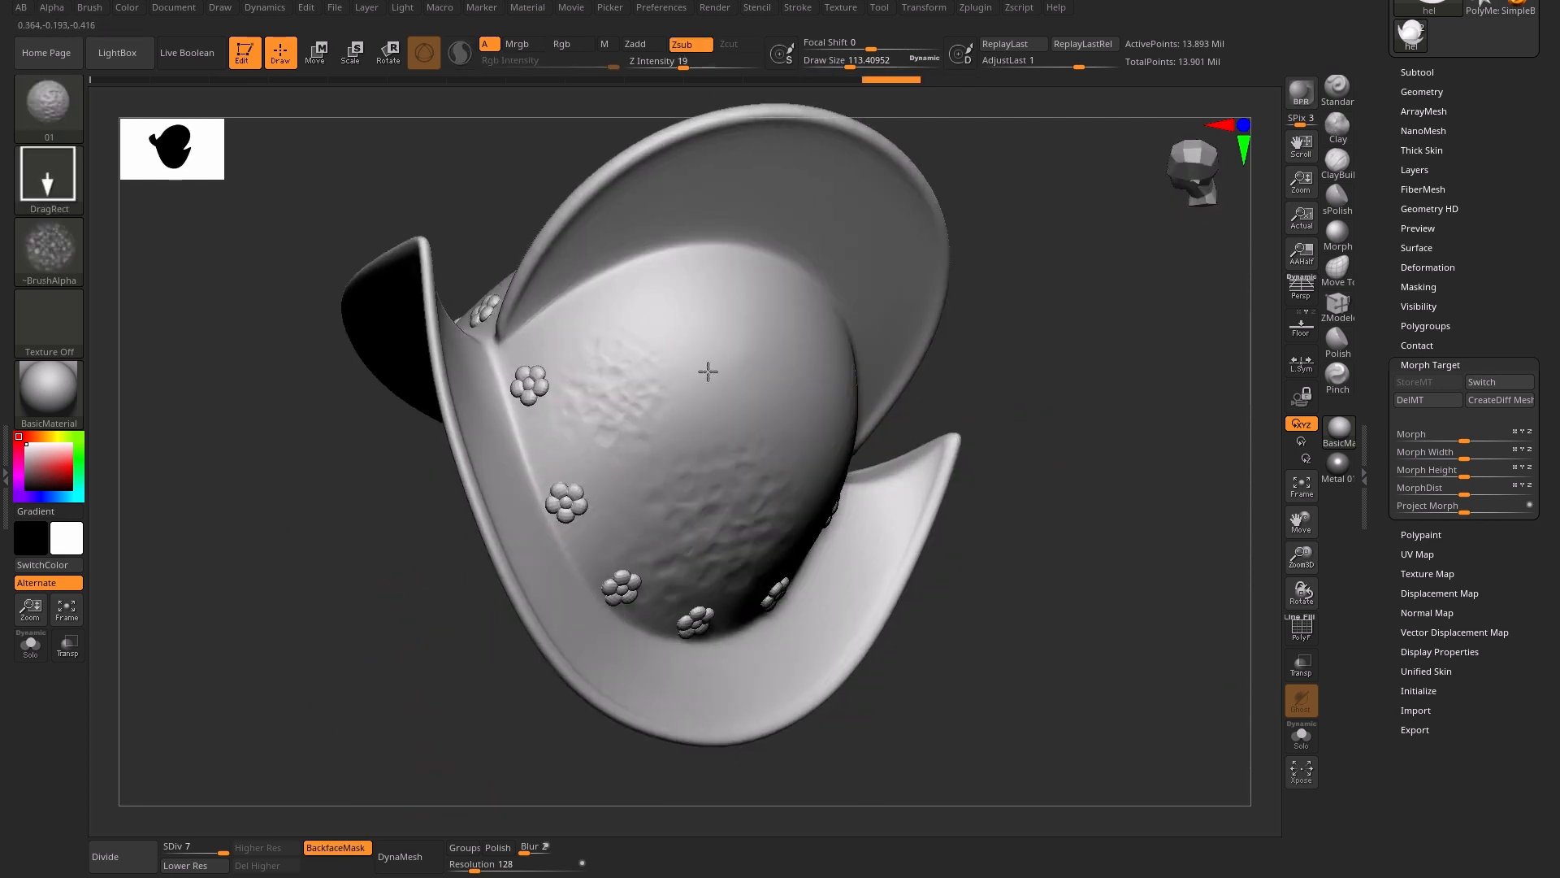
{"action": "left_click_drag", "start_coordinate": [746, 341], "coordinate": [881, 358]}
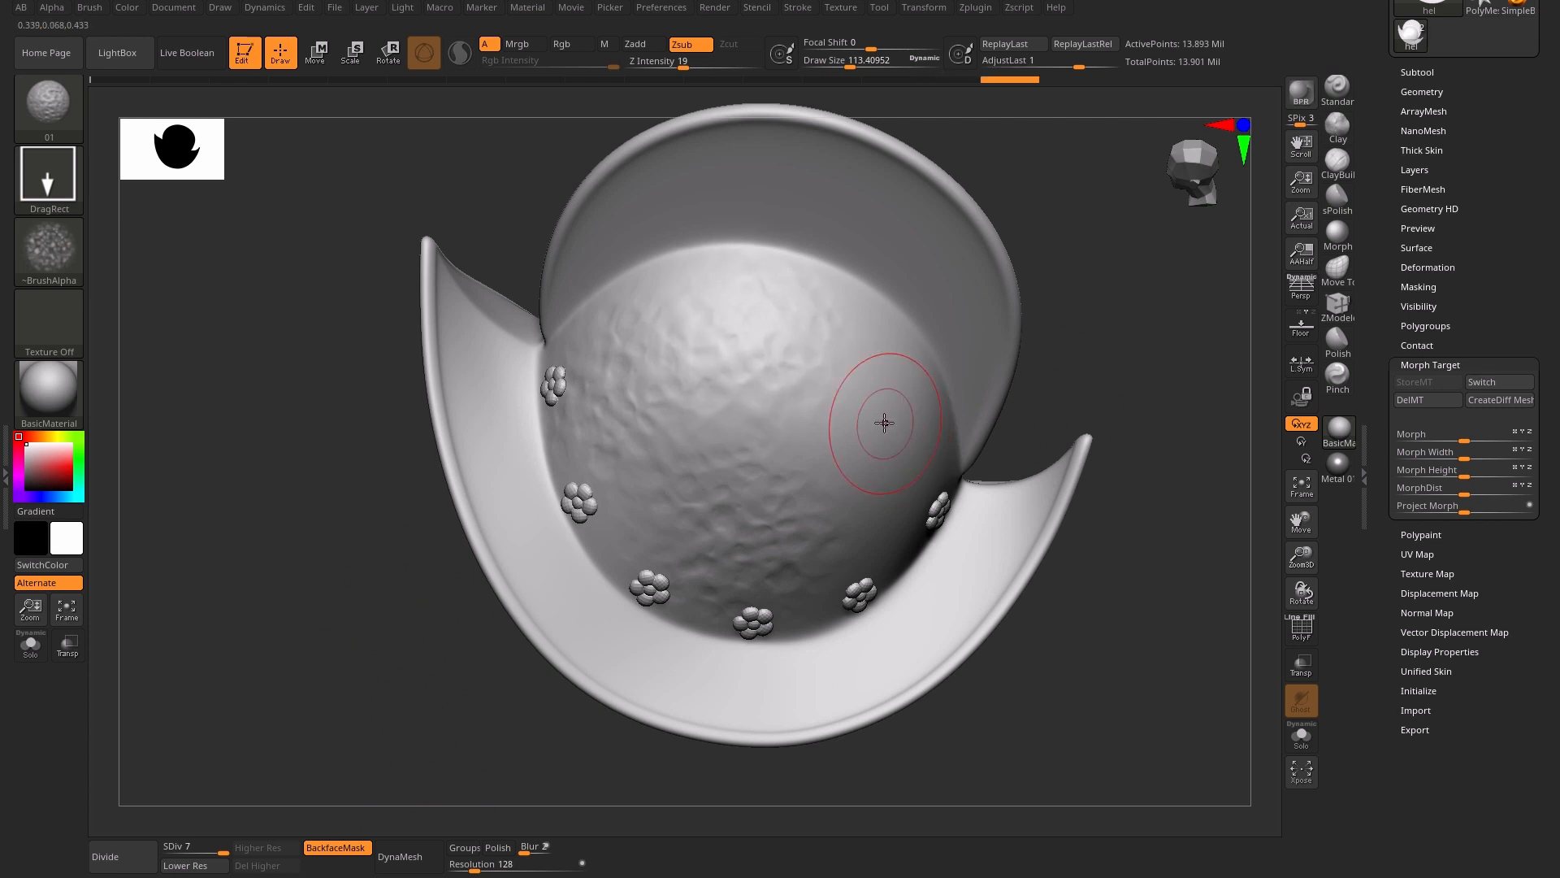
{"action": "left_click_drag", "start_coordinate": [884, 423], "coordinate": [902, 451]}
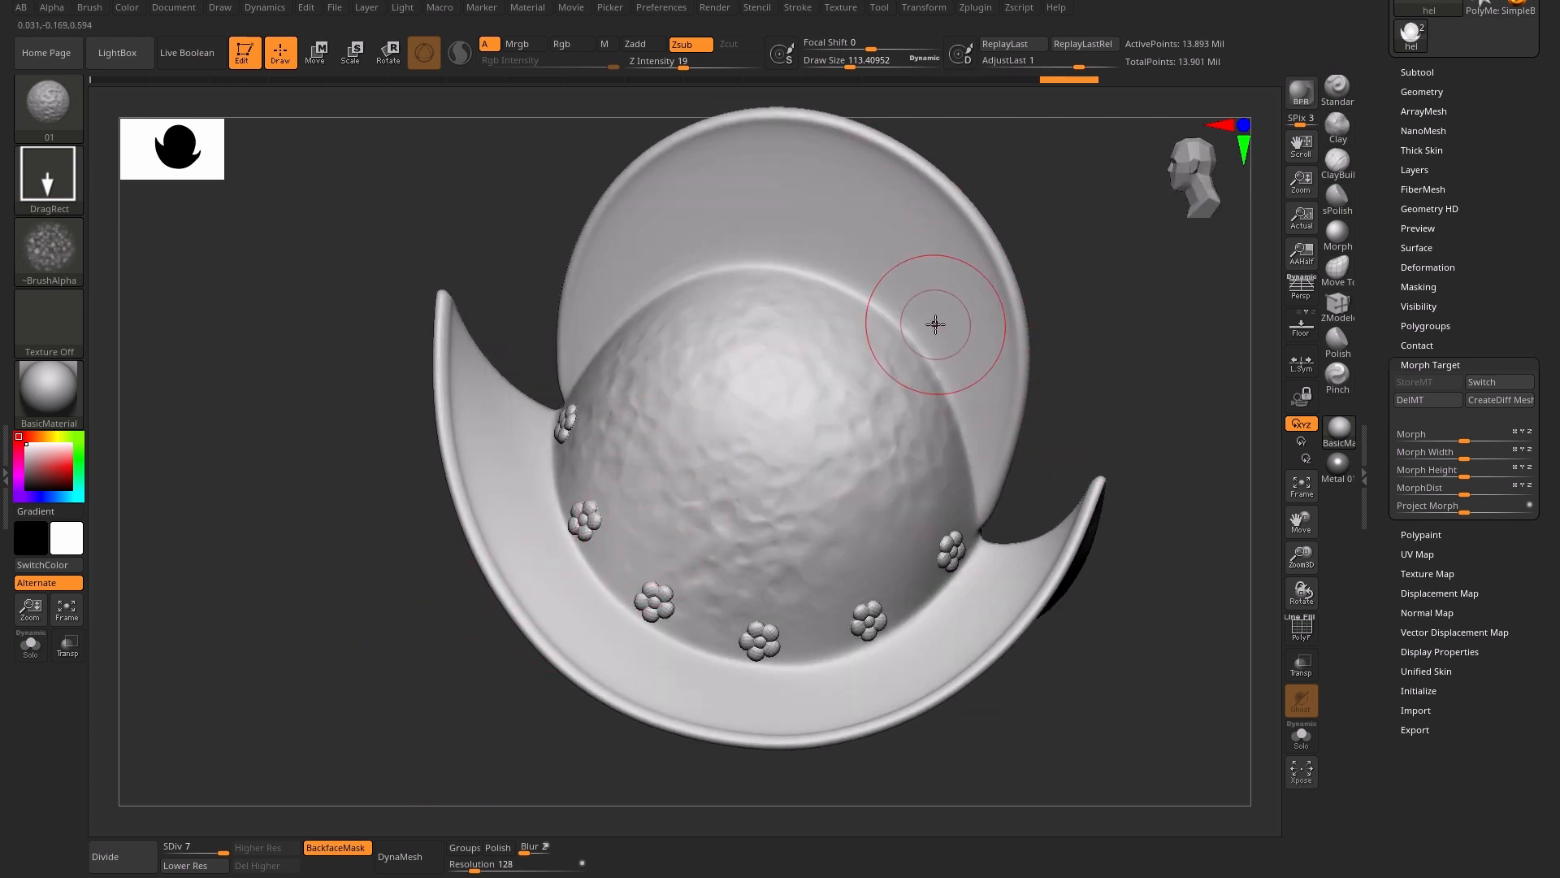
Stamp the brush 01 texture over the helmet's crest and the adjoining side of the dome
{"action": "left_click_drag", "start_coordinate": [943, 330], "coordinate": [1059, 466]}
{"action": "left_click_drag", "start_coordinate": [787, 215], "coordinate": [937, 171]}
{"action": "left_click_drag", "start_coordinate": [638, 276], "coordinate": [700, 206]}
{"action": "left_click_drag", "start_coordinate": [1073, 380], "coordinate": [1065, 295]}
{"action": "left_click_drag", "start_coordinate": [879, 490], "coordinate": [934, 443]}
Cover the helmet's curved brim with brush 01 texture stamps
{"action": "left_click_drag", "start_coordinate": [1070, 304], "coordinate": [569, 622]}
{"action": "left_click_drag", "start_coordinate": [432, 603], "coordinate": [488, 666]}
{"action": "left_click_drag", "start_coordinate": [585, 596], "coordinate": [455, 569]}
{"action": "left_click_drag", "start_coordinate": [435, 595], "coordinate": [1111, 300]}
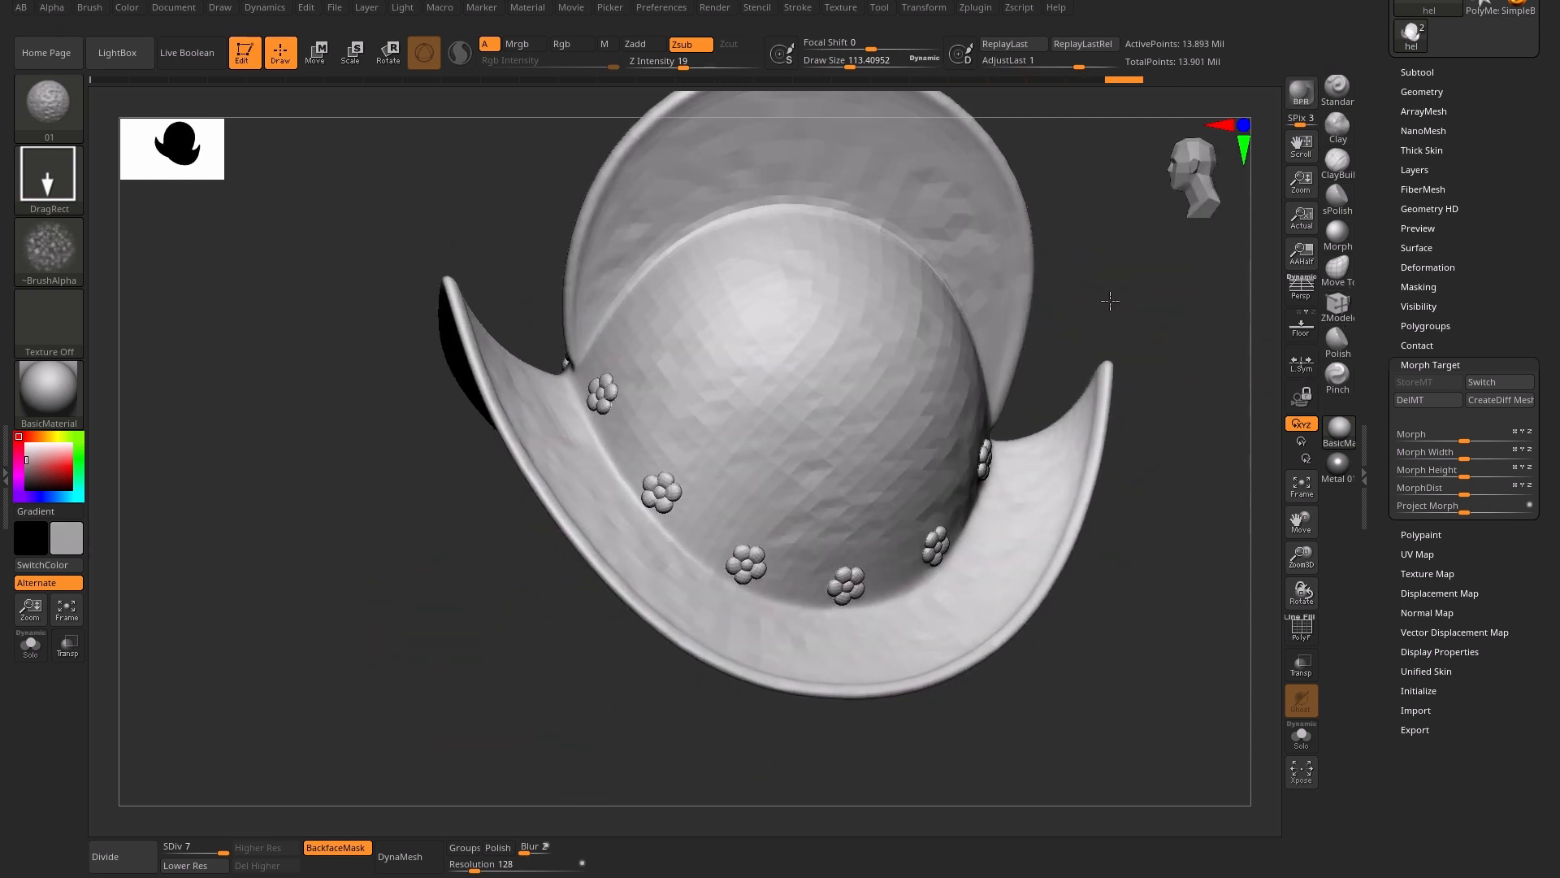
{"action": "left_click_drag", "start_coordinate": [682, 686], "coordinate": [548, 643]}
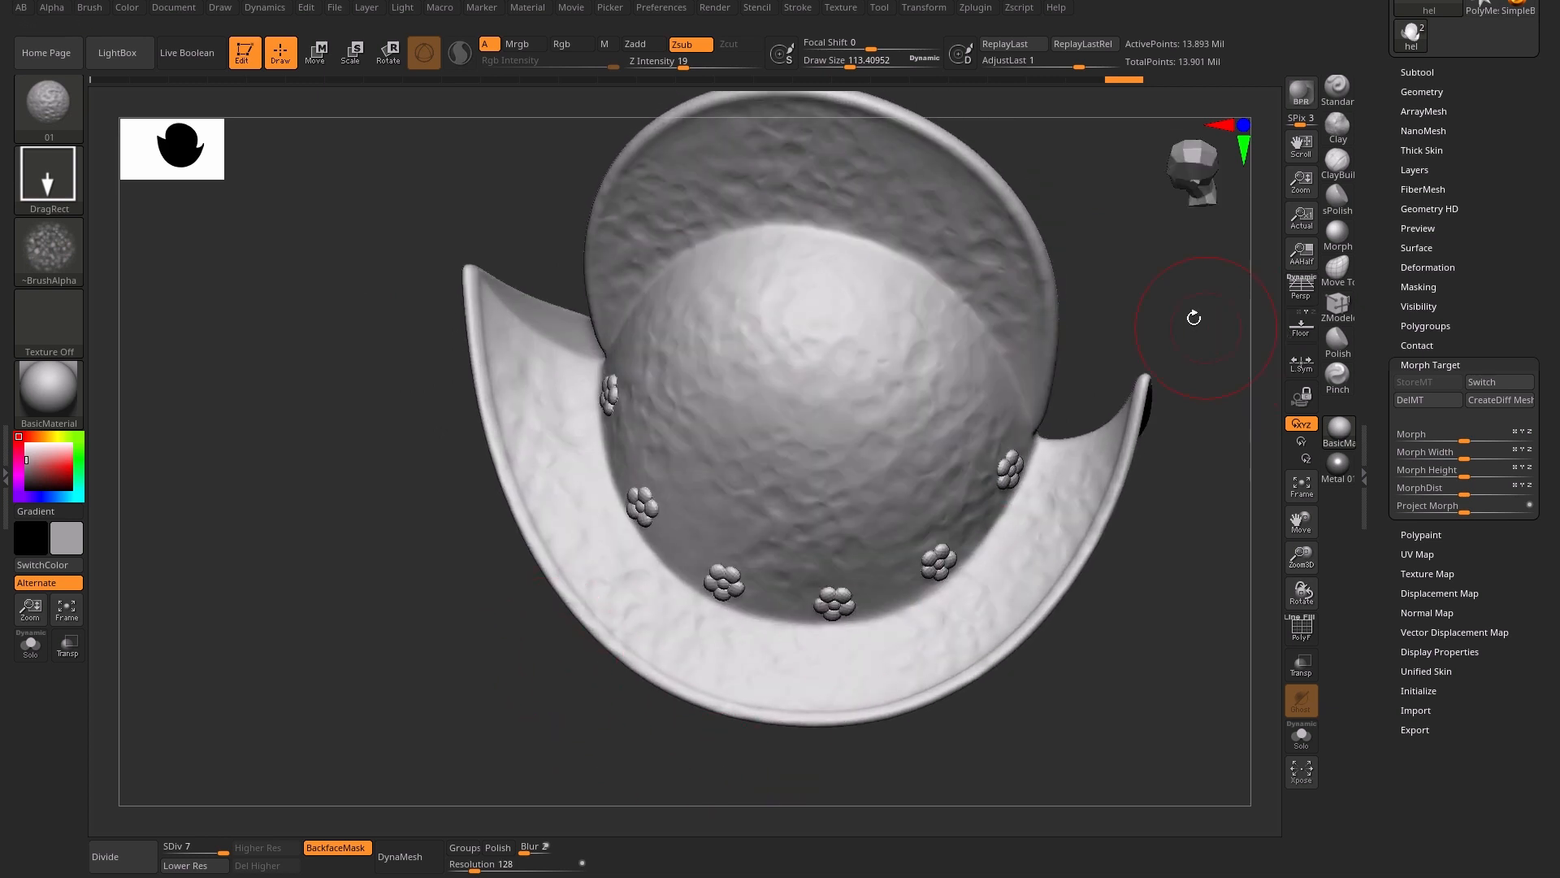
Soften the stamped texture on the helmet with the Morph brush at Z Intensity 7
{"action": "left_click", "coordinate": [1337, 235]}
{"action": "left_click_drag", "start_coordinate": [1125, 265], "coordinate": [1130, 240]}
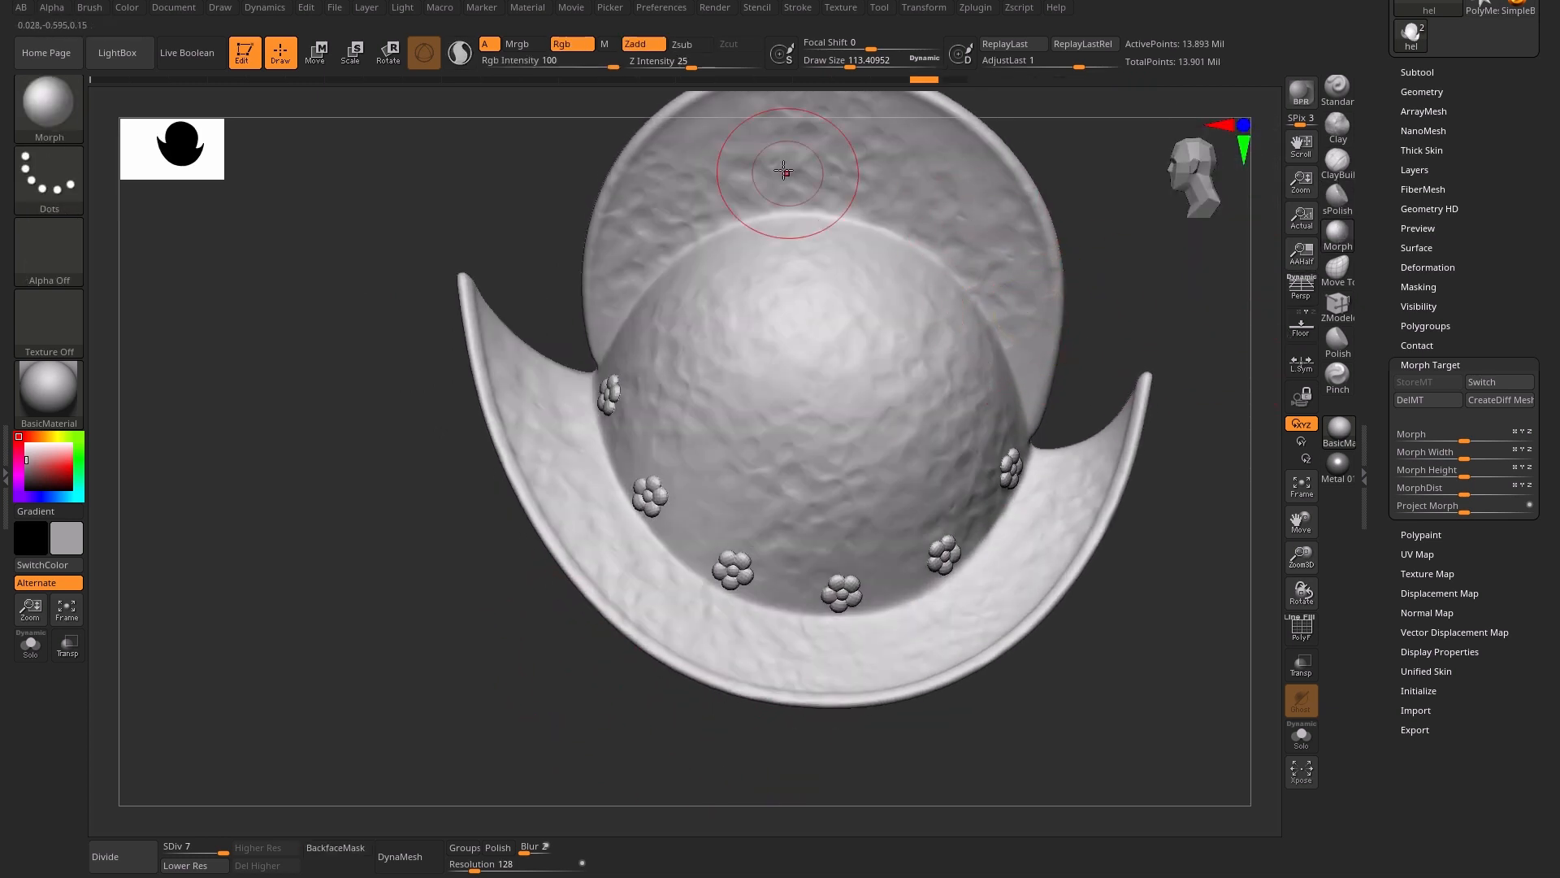
{"action": "left_click", "coordinate": [662, 63]}
{"action": "right_click_drag", "start_coordinate": [654, 237], "coordinate": [647, 300], "text": "alt"}
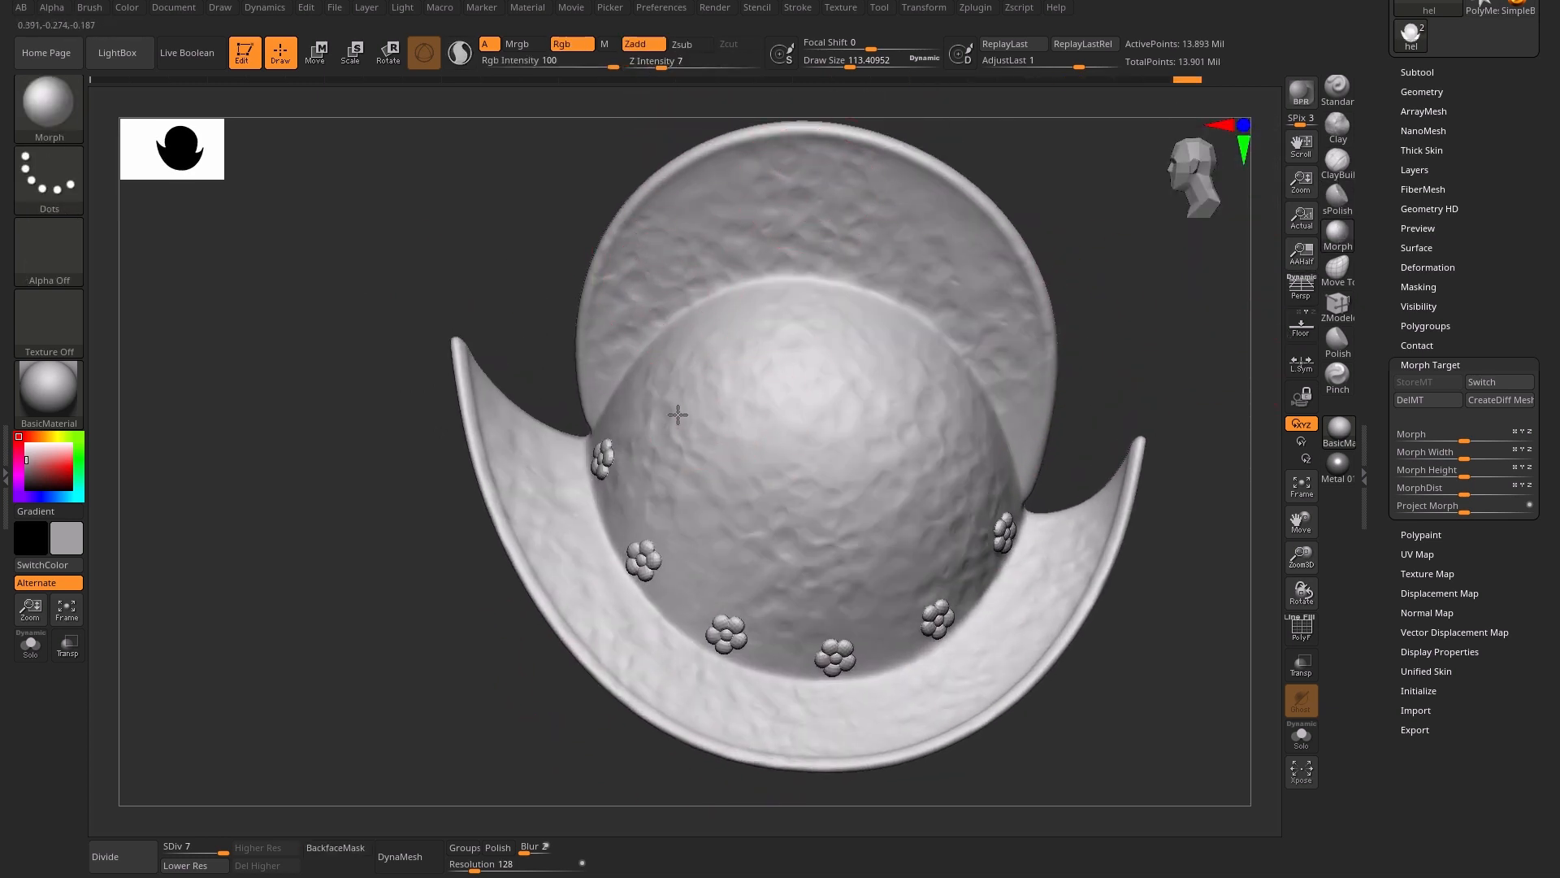
{"action": "left_click_drag", "start_coordinate": [431, 541], "coordinate": [510, 638]}
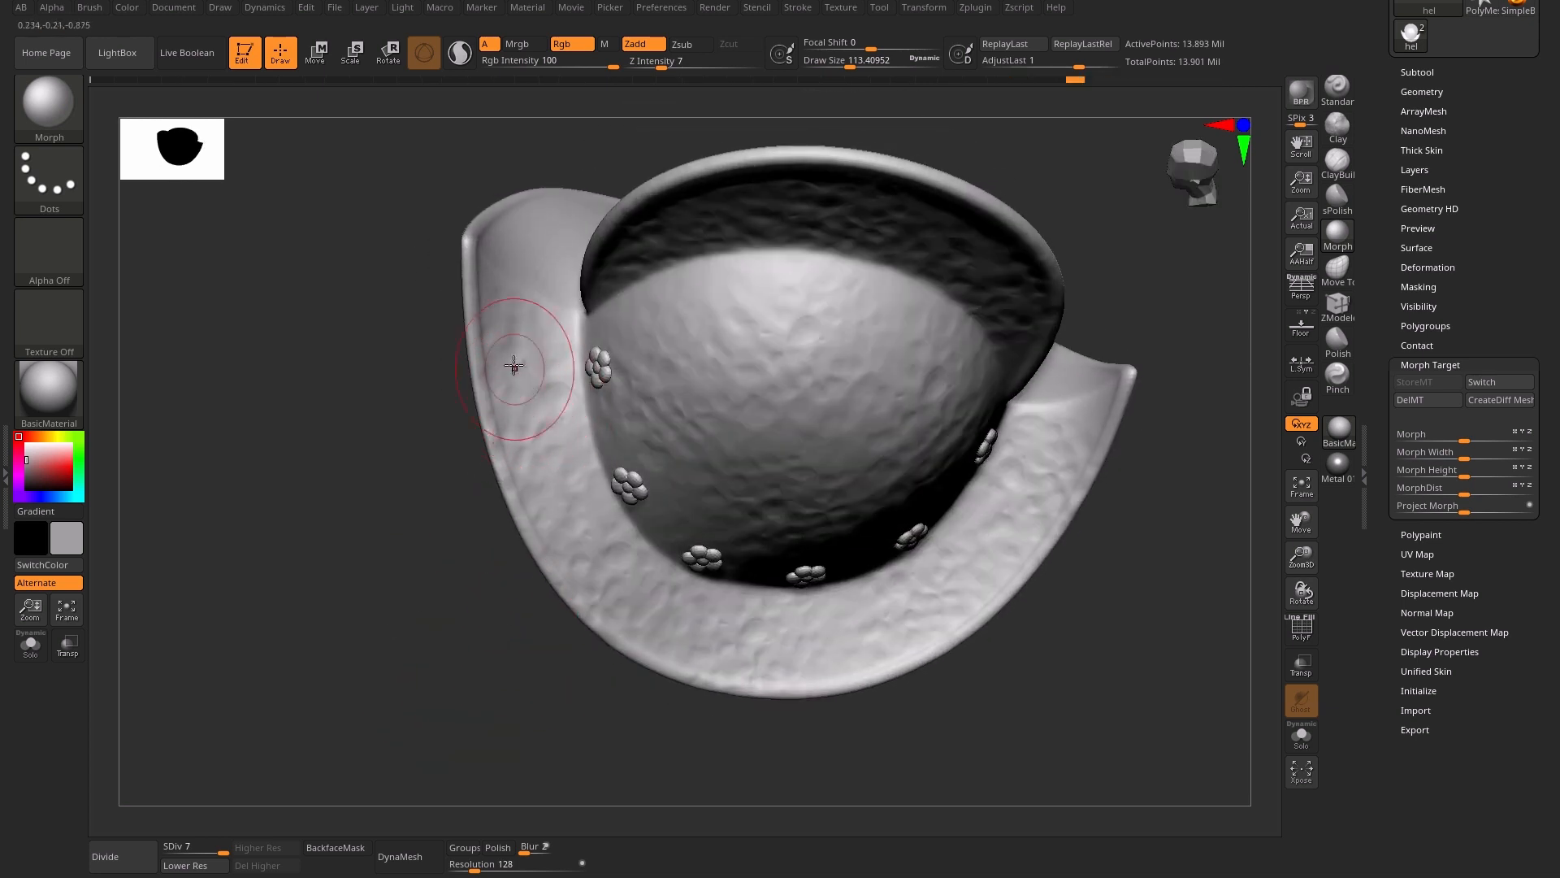
{"action": "left_click_drag", "start_coordinate": [1115, 528], "coordinate": [1131, 478]}
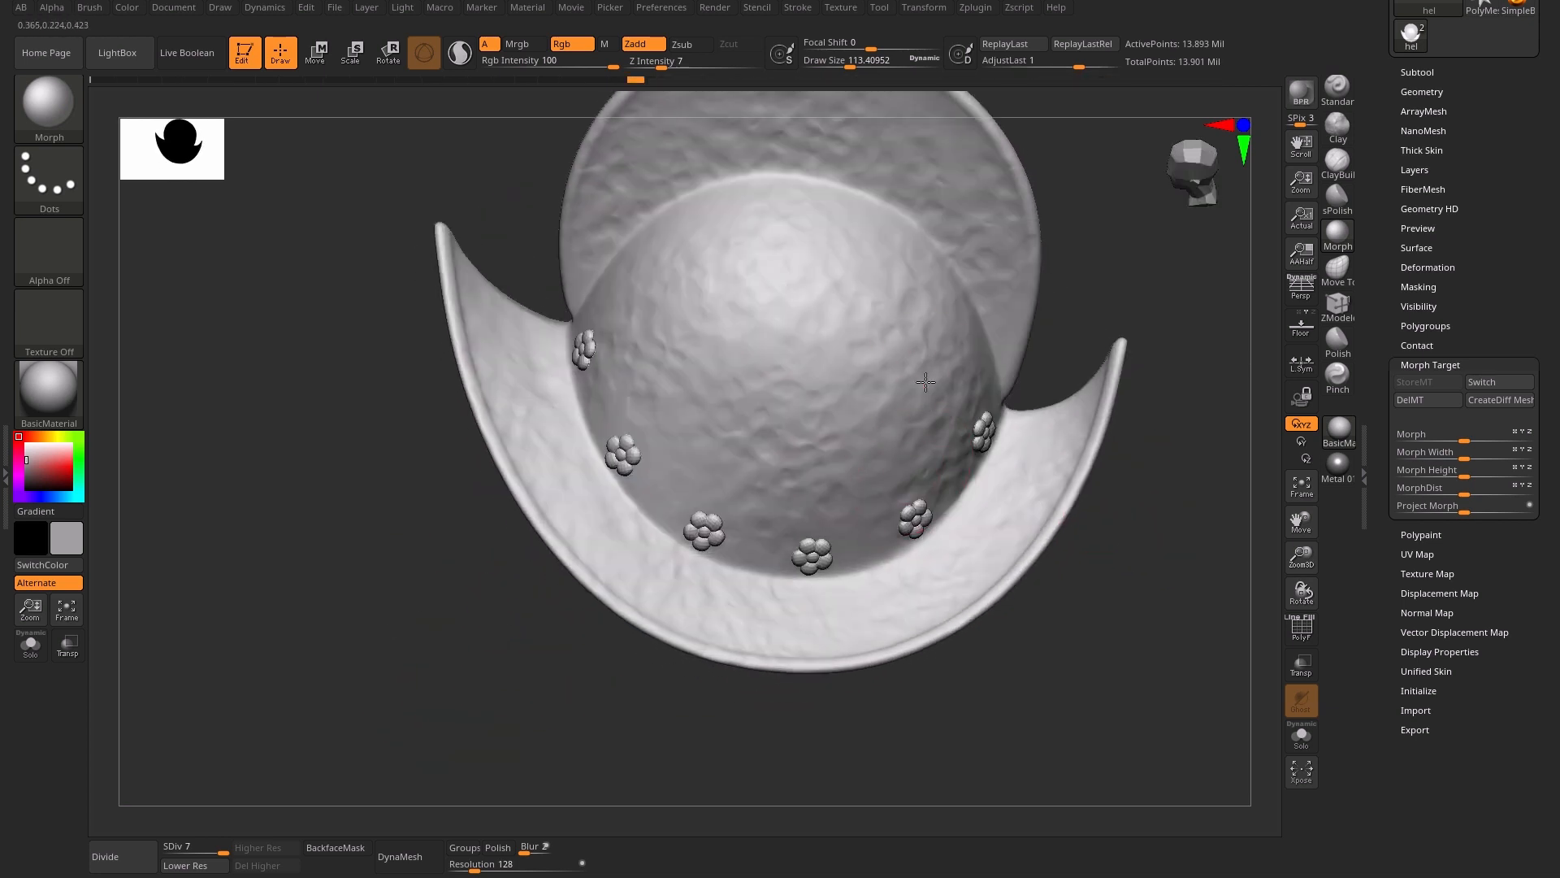
Reduce the Morph brush's draw size to about 68 and fade more of the texture on the dome and crest
{"action": "key", "text": "s"}
{"action": "left_click_drag", "start_coordinate": [805, 411], "coordinate": [793, 408]}
{"action": "mouse_move", "coordinate": [1056, 280]}
{"action": "left_mouse_down"}
{"action": "mouse_move", "coordinate": [1101, 269]}
{"action": "mouse_move", "coordinate": [716, 402]}
{"action": "left_mouse_up"}
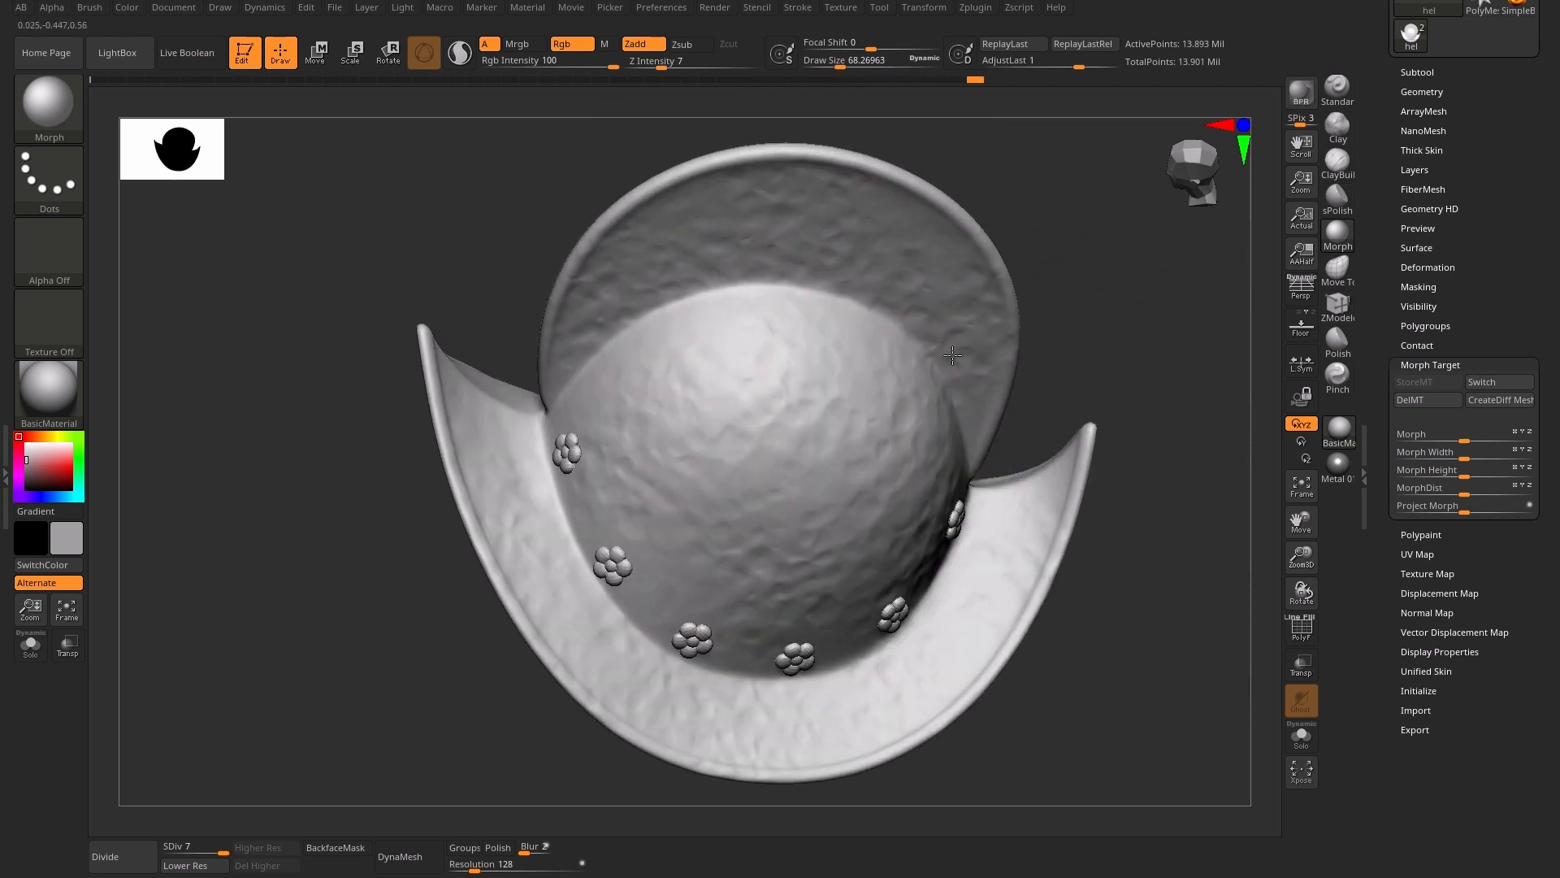
{"action": "left_click_drag", "start_coordinate": [952, 355], "coordinate": [1021, 381]}
{"action": "left_click_drag", "start_coordinate": [1062, 315], "coordinate": [775, 601]}
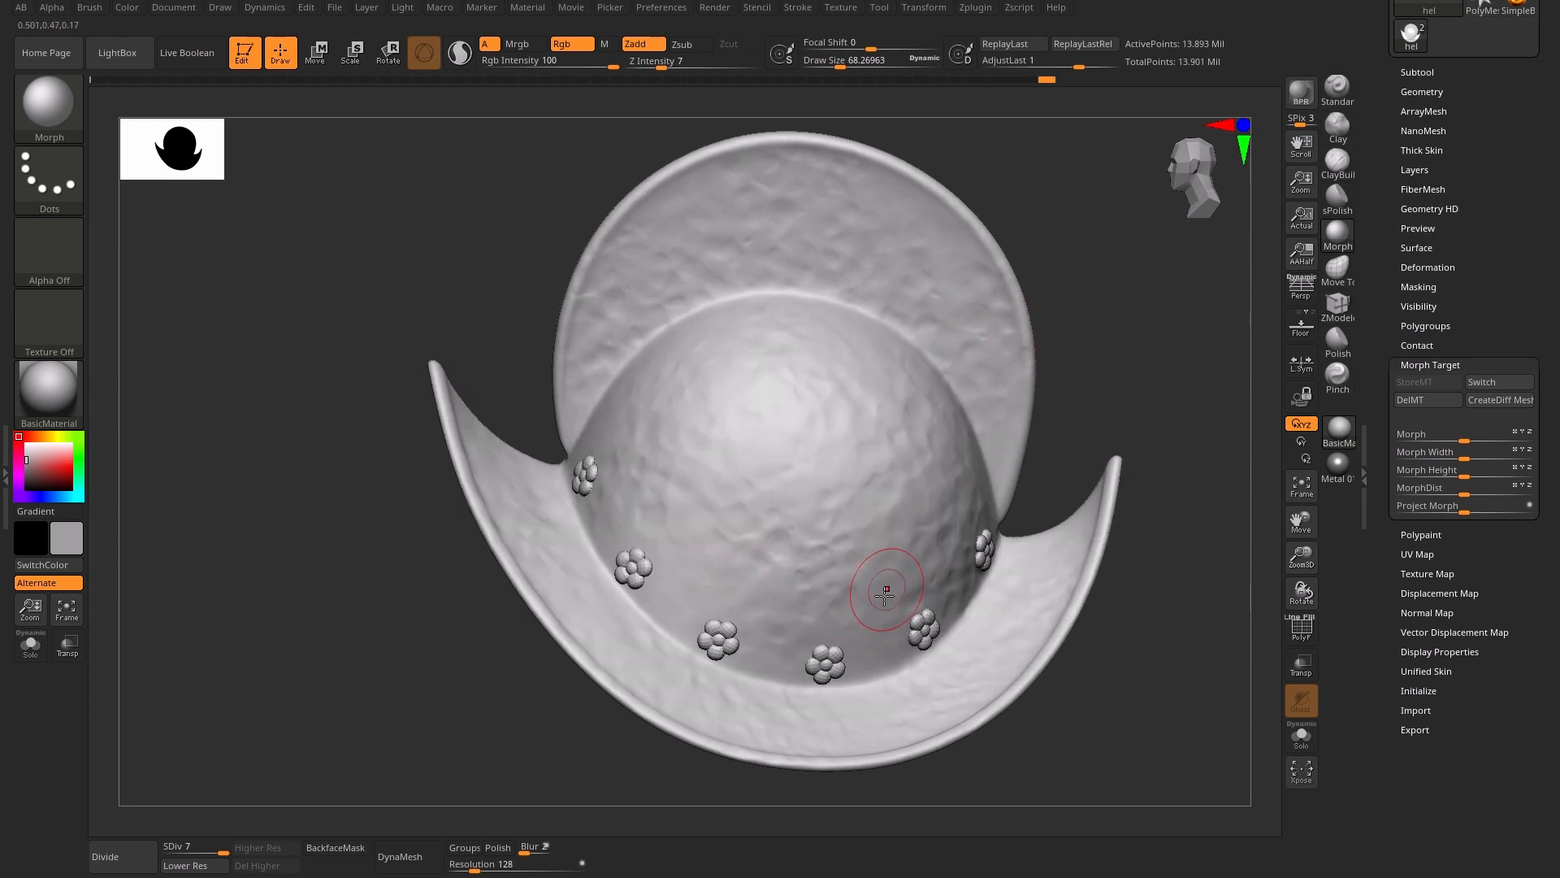
Add a new layer with a stored morph target and load brush 10 from the Metal_Brush_ZBP folder
{"action": "left_click", "coordinate": [1414, 170]}
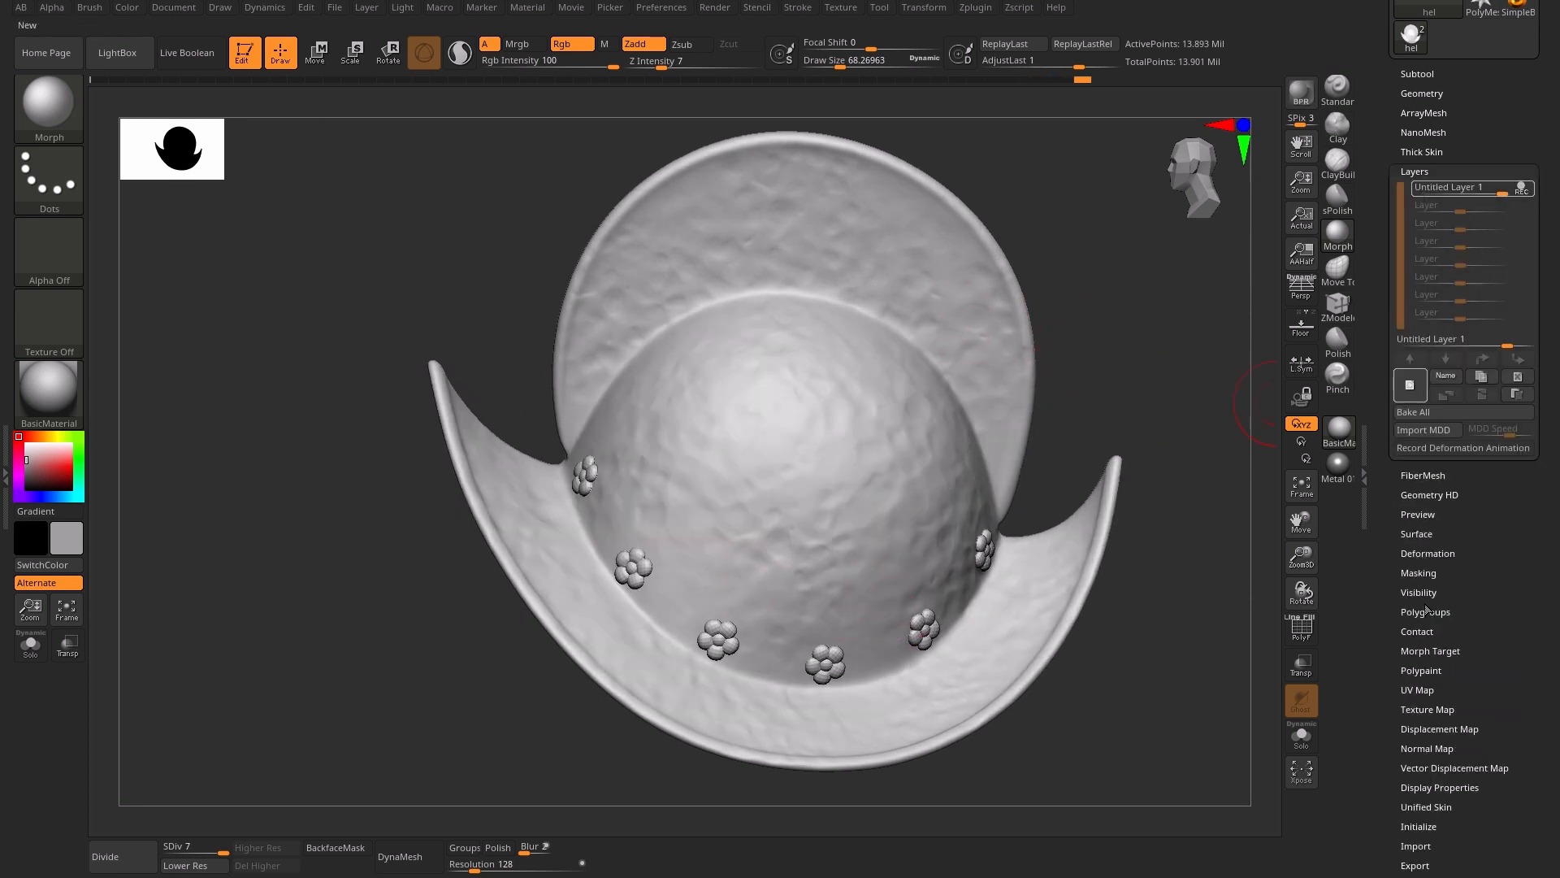
{"action": "left_click", "coordinate": [1430, 650]}
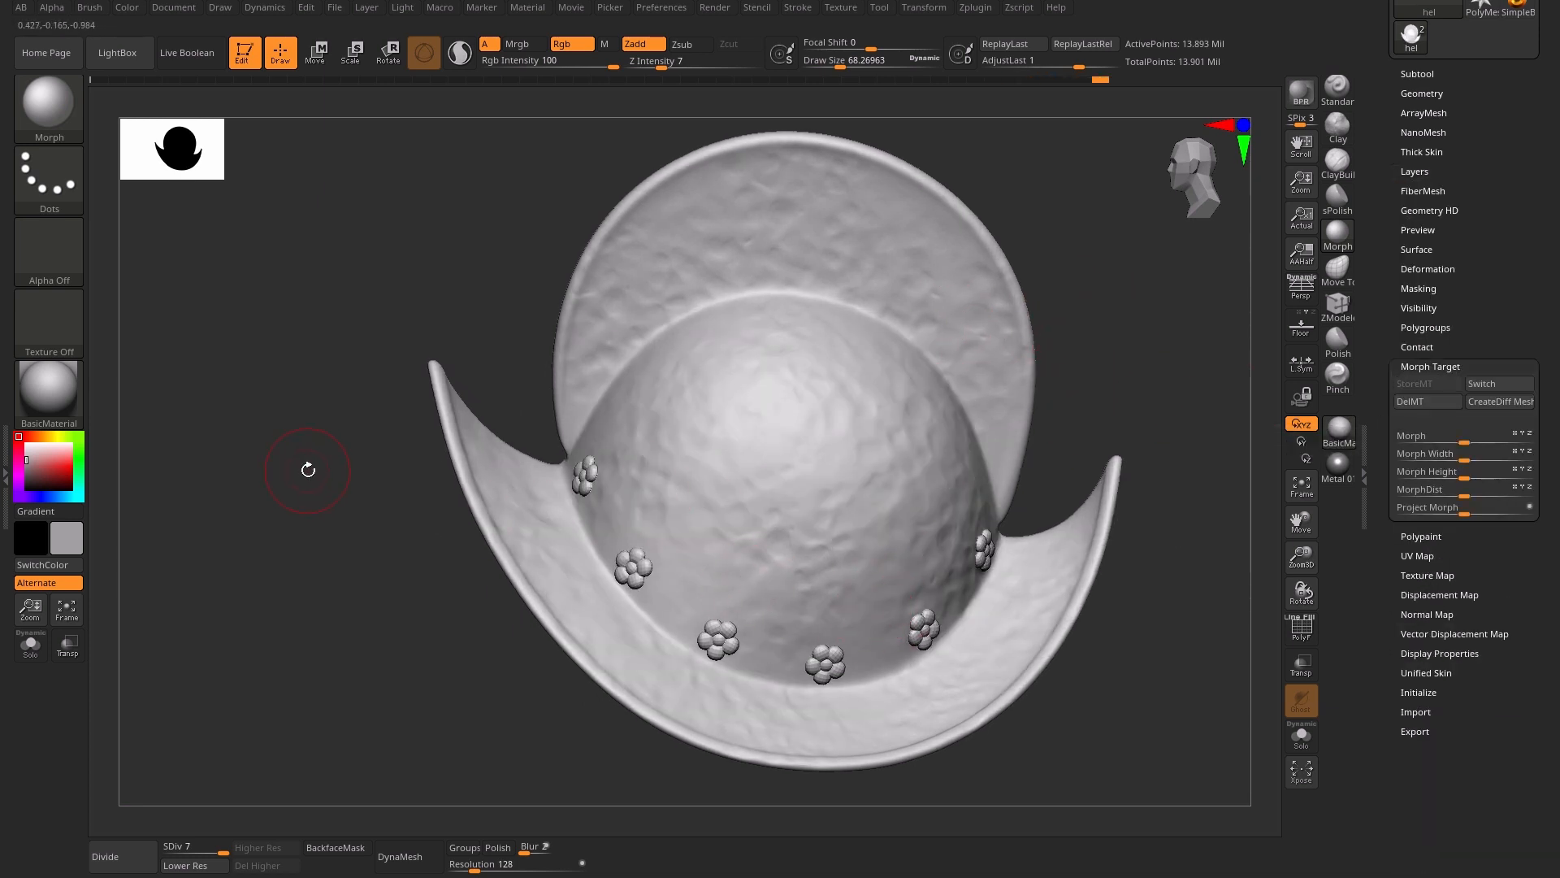
{"action": "key", "text": "b"}
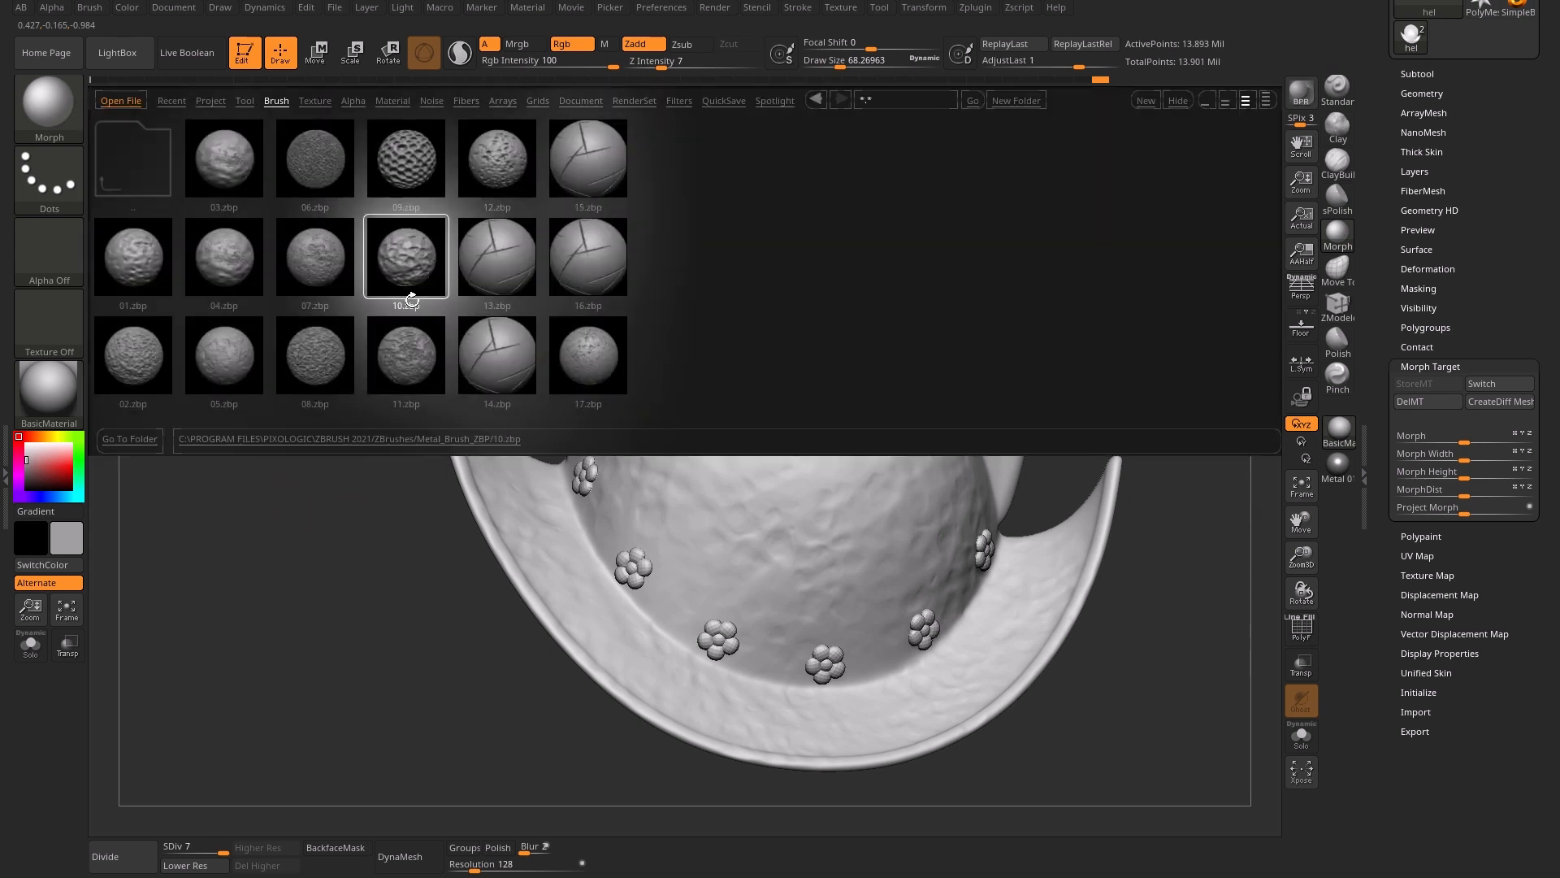
{"action": "left_click", "coordinate": [410, 289]}
Undo the brush 10 test stamp on the dome, set Z Intensity to 19 and enable BackfaceMask
{"action": "left_click_drag", "start_coordinate": [446, 317], "coordinate": [431, 301]}
{"action": "left_click_drag", "start_coordinate": [698, 537], "coordinate": [688, 491]}
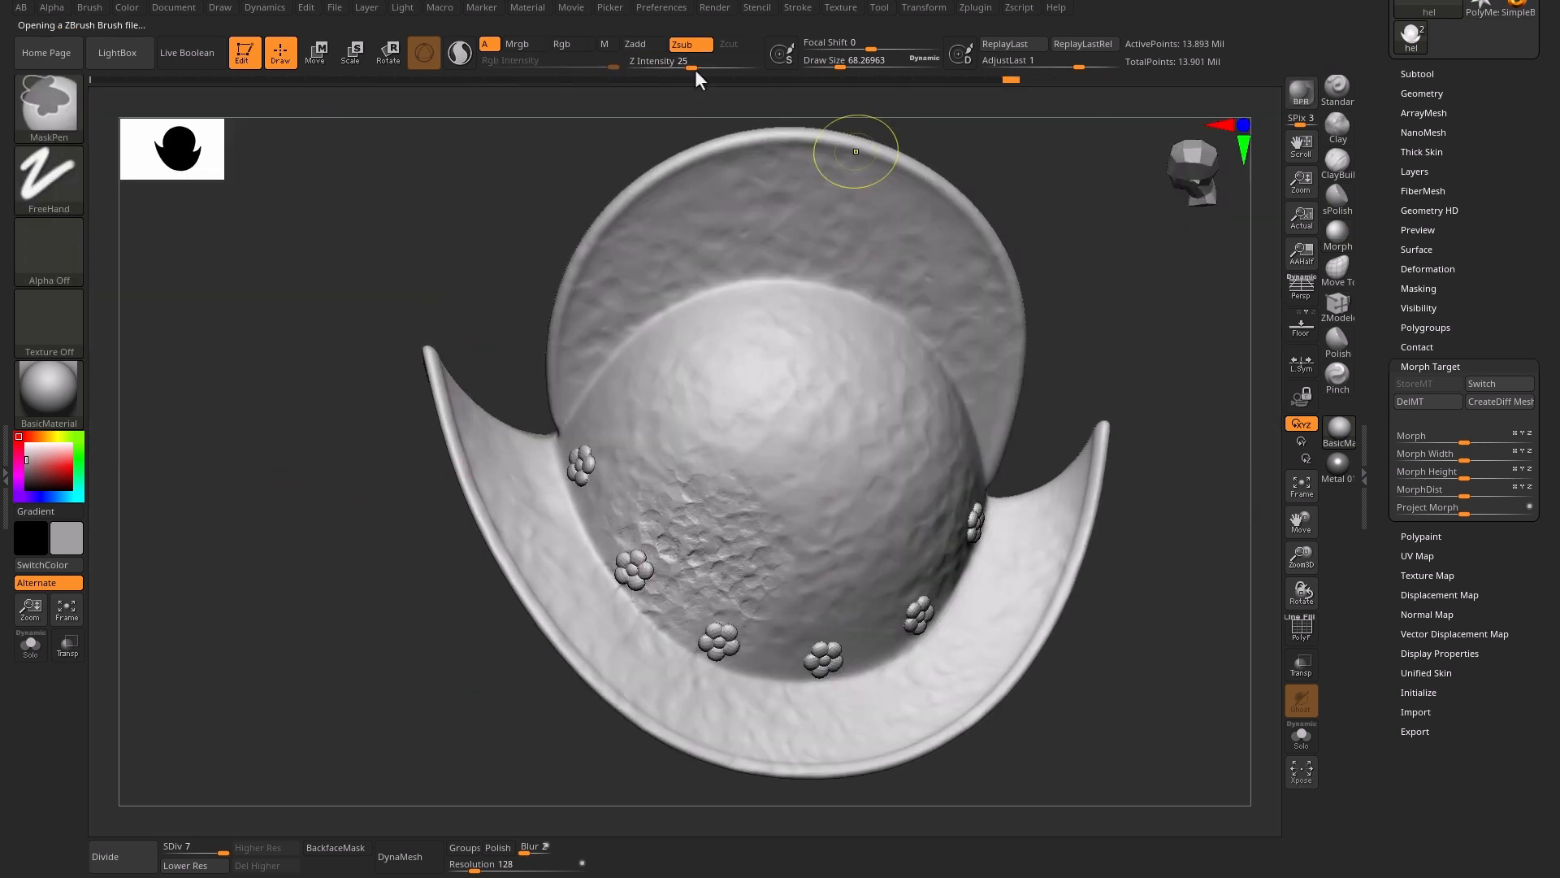
{"action": "key", "text": "ctrl+z"}
{"action": "left_click_drag", "start_coordinate": [695, 67], "coordinate": [684, 69]}
{"action": "left_click", "coordinate": [341, 848]}
Stamp brush 10 dents across the helmet's dome, undoing the unwanted stamps
{"action": "left_click_drag", "start_coordinate": [411, 627], "coordinate": [439, 610]}
{"action": "left_click_drag", "start_coordinate": [724, 446], "coordinate": [1015, 378]}
{"action": "left_click_drag", "start_coordinate": [1090, 286], "coordinate": [1077, 307]}
{"action": "key", "text": "ctrl+z"}
{"action": "key", "text": "ctrl+z"}
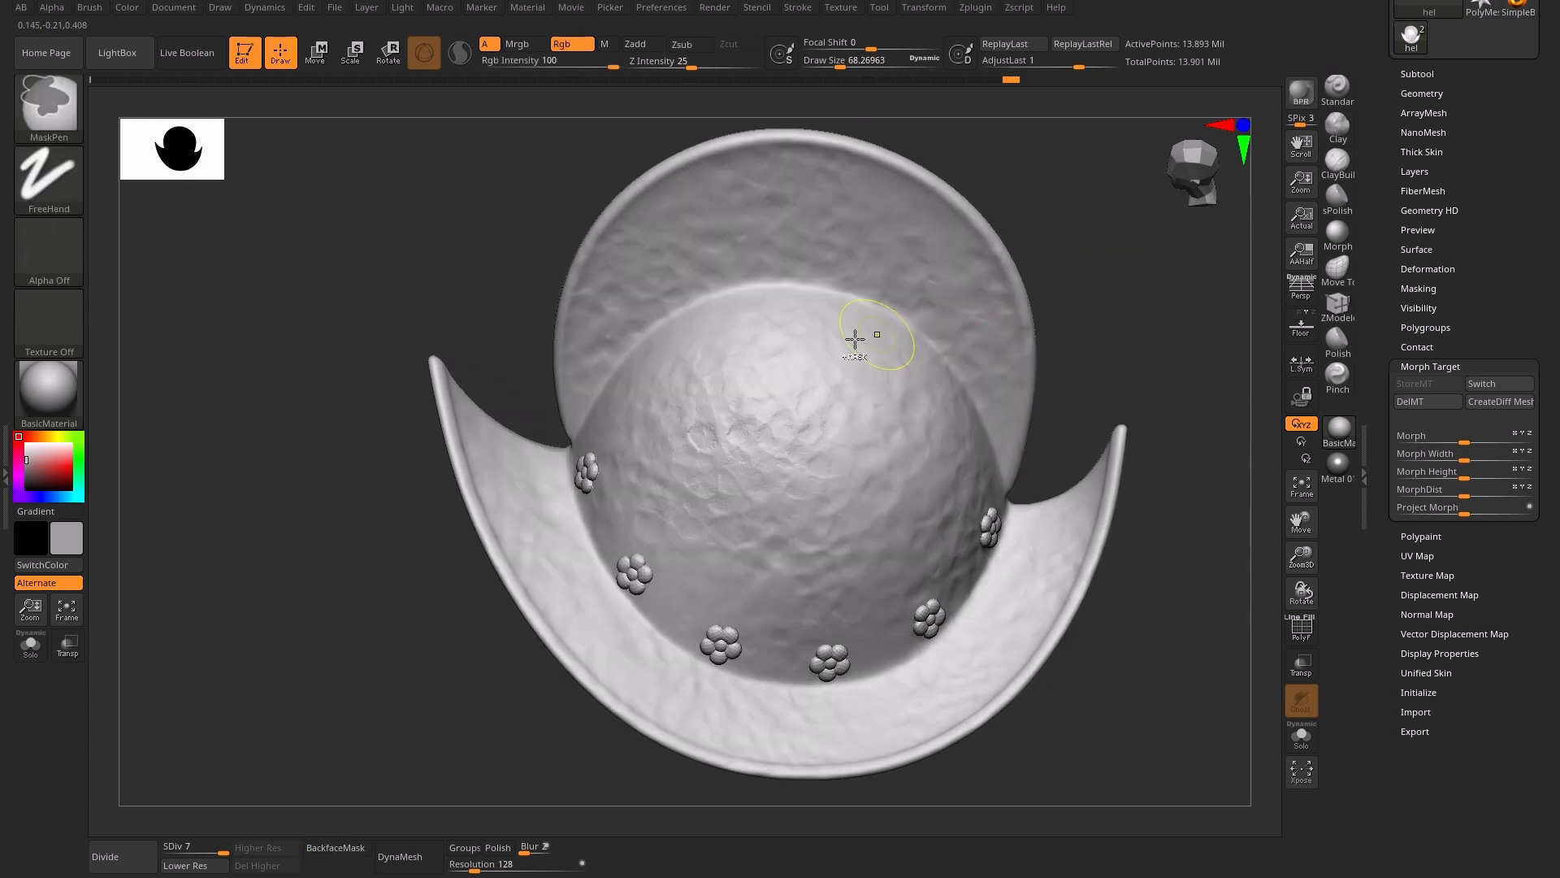
{"action": "left_click_drag", "start_coordinate": [852, 346], "coordinate": [910, 416]}
{"action": "left_click_drag", "start_coordinate": [730, 471], "coordinate": [848, 400]}
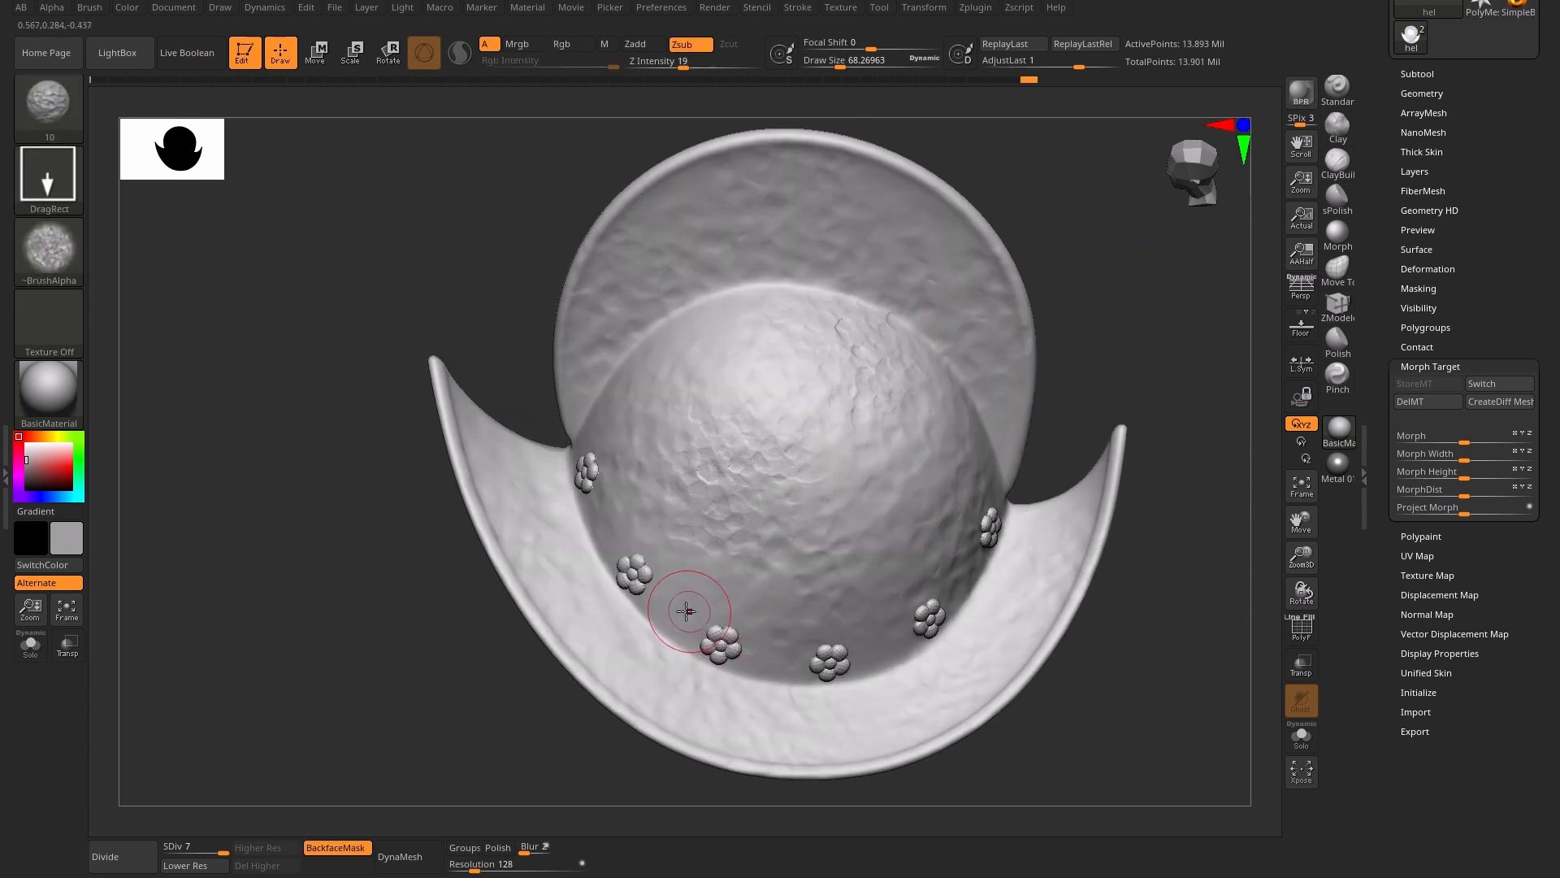
{"action": "left_click_drag", "start_coordinate": [687, 611], "coordinate": [805, 661]}
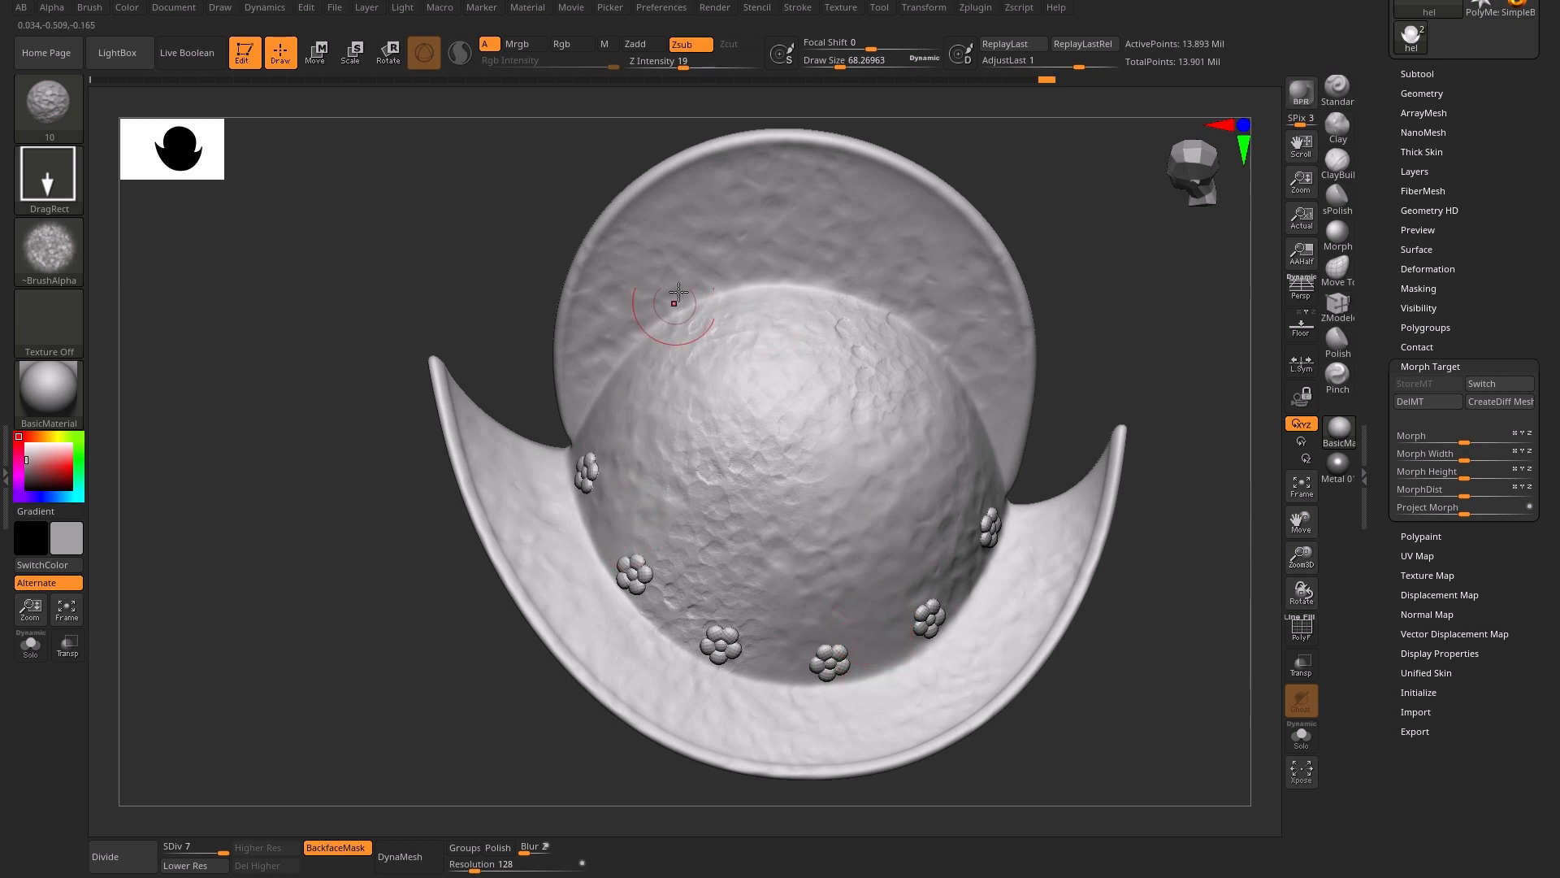
Stamp brush 10 dents over the crest and the nearby side of the dome
{"action": "left_click_drag", "start_coordinate": [668, 244], "coordinate": [792, 175]}
{"action": "left_click_drag", "start_coordinate": [901, 268], "coordinate": [1119, 210]}
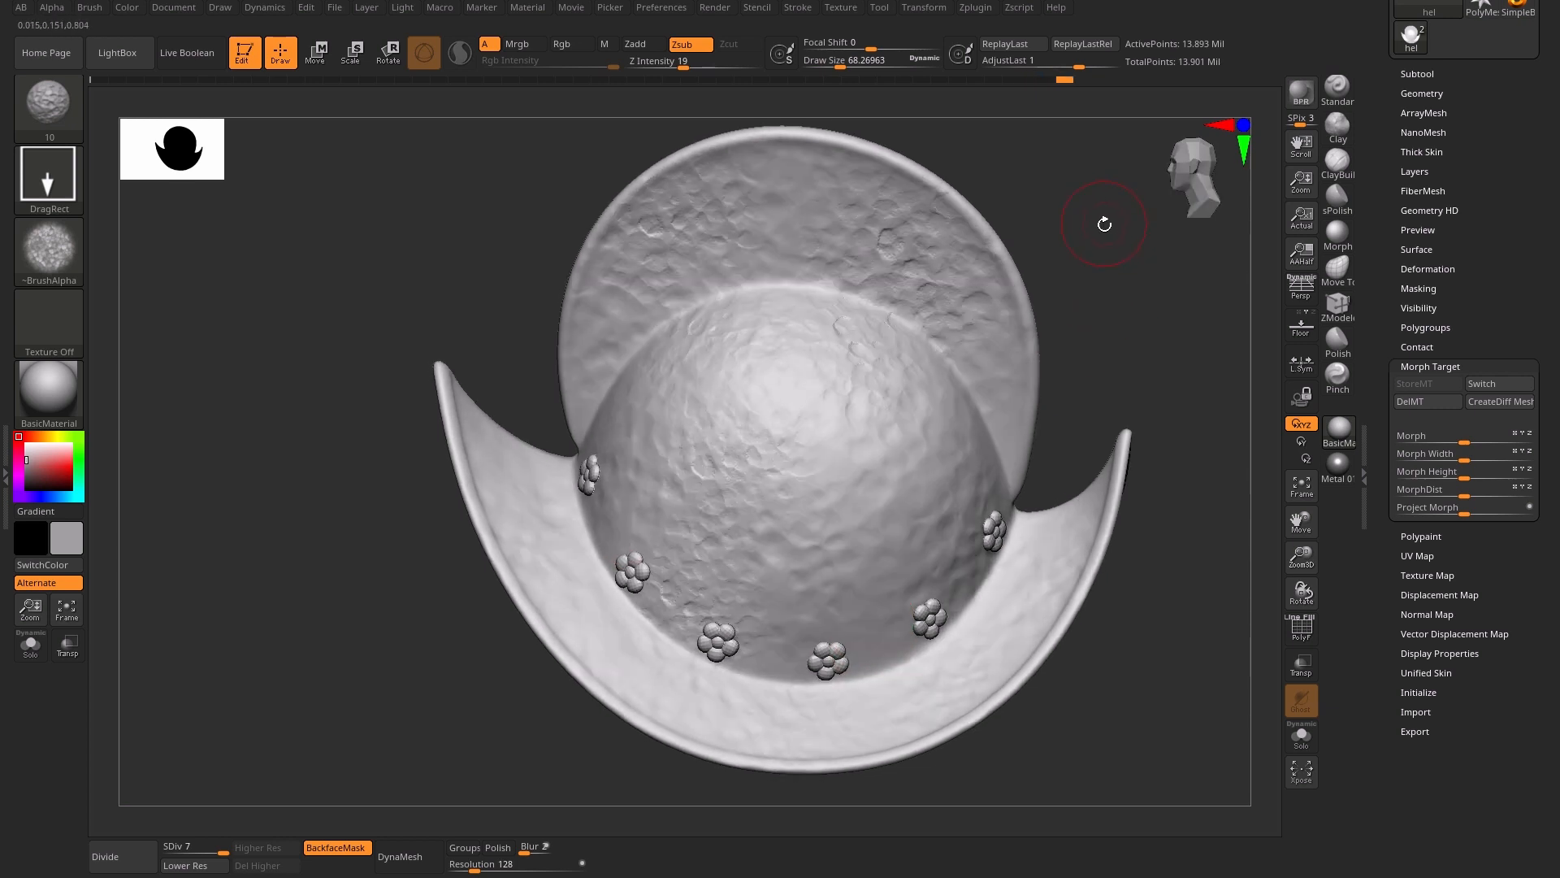
{"action": "left_click_drag", "start_coordinate": [902, 514], "coordinate": [996, 443]}
{"action": "left_click_drag", "start_coordinate": [1077, 366], "coordinate": [1096, 354]}
{"action": "left_click_drag", "start_coordinate": [979, 395], "coordinate": [1042, 479]}
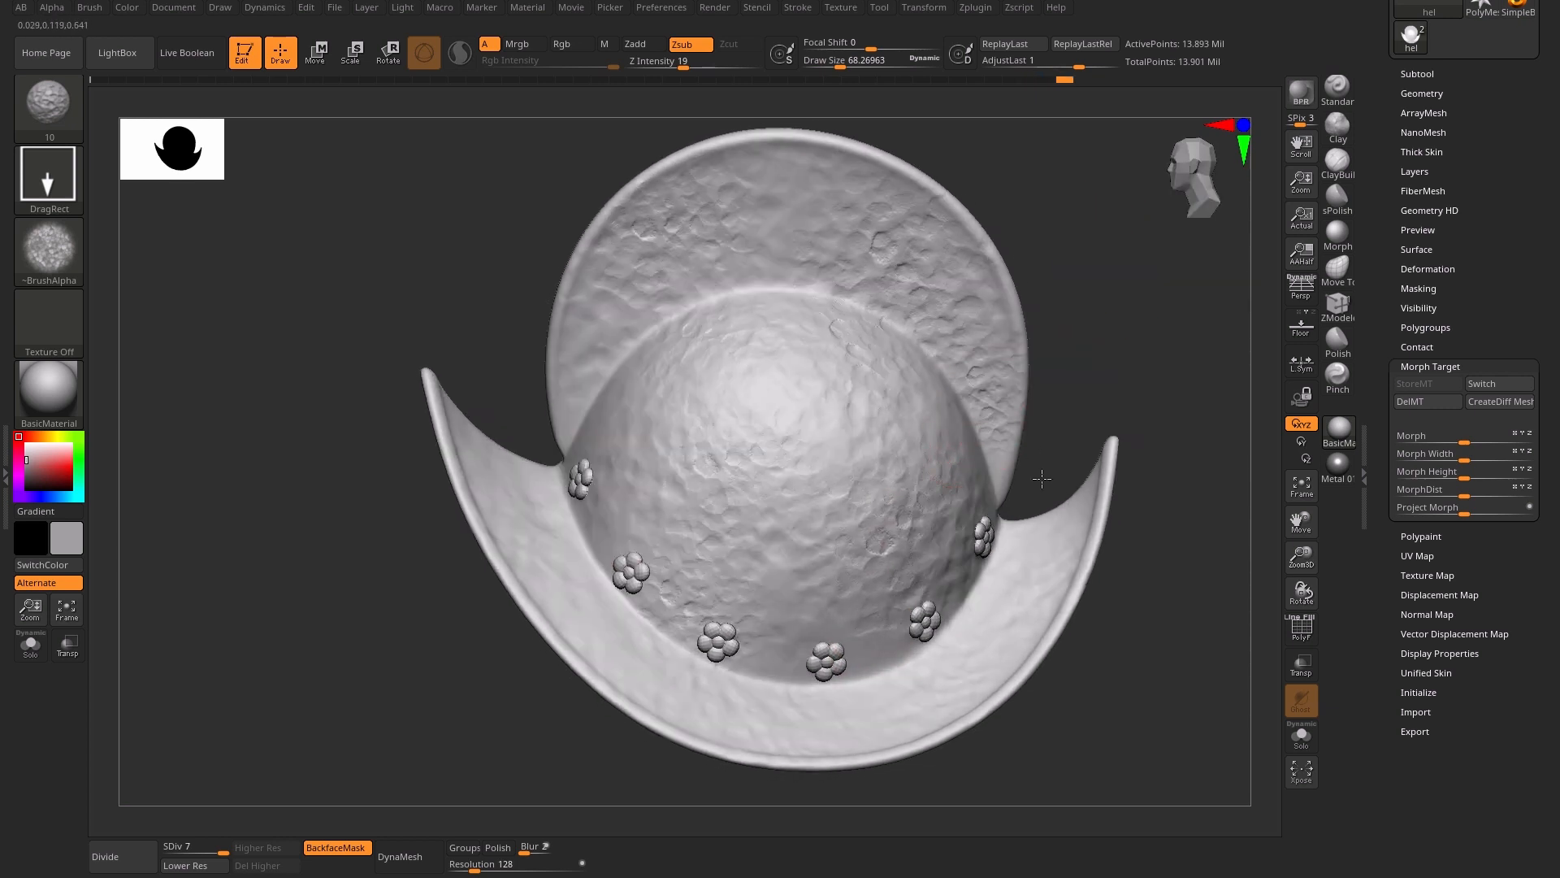
Stamp brush 10 dents on the lower dome and along the brim
{"action": "left_click_drag", "start_coordinate": [689, 580], "coordinate": [730, 530]}
{"action": "left_click_drag", "start_coordinate": [488, 715], "coordinate": [520, 642]}
{"action": "left_click_drag", "start_coordinate": [559, 559], "coordinate": [655, 665]}
{"action": "right_click_drag", "start_coordinate": [655, 665], "coordinate": [895, 487], "text": "ctrl"}
{"action": "right_click_drag", "start_coordinate": [922, 610], "coordinate": [910, 651]}
{"action": "left_click_drag", "start_coordinate": [703, 621], "coordinate": [804, 579]}
{"action": "right_click_drag", "start_coordinate": [1004, 480], "coordinate": [955, 191]}
{"action": "right_click_drag", "start_coordinate": [955, 191], "coordinate": [971, 338], "text": "alt"}
Soften the brush 10 dents on the dome, crest and brim using the Morph brush at draw size about 50
{"action": "left_click", "coordinate": [1338, 235]}
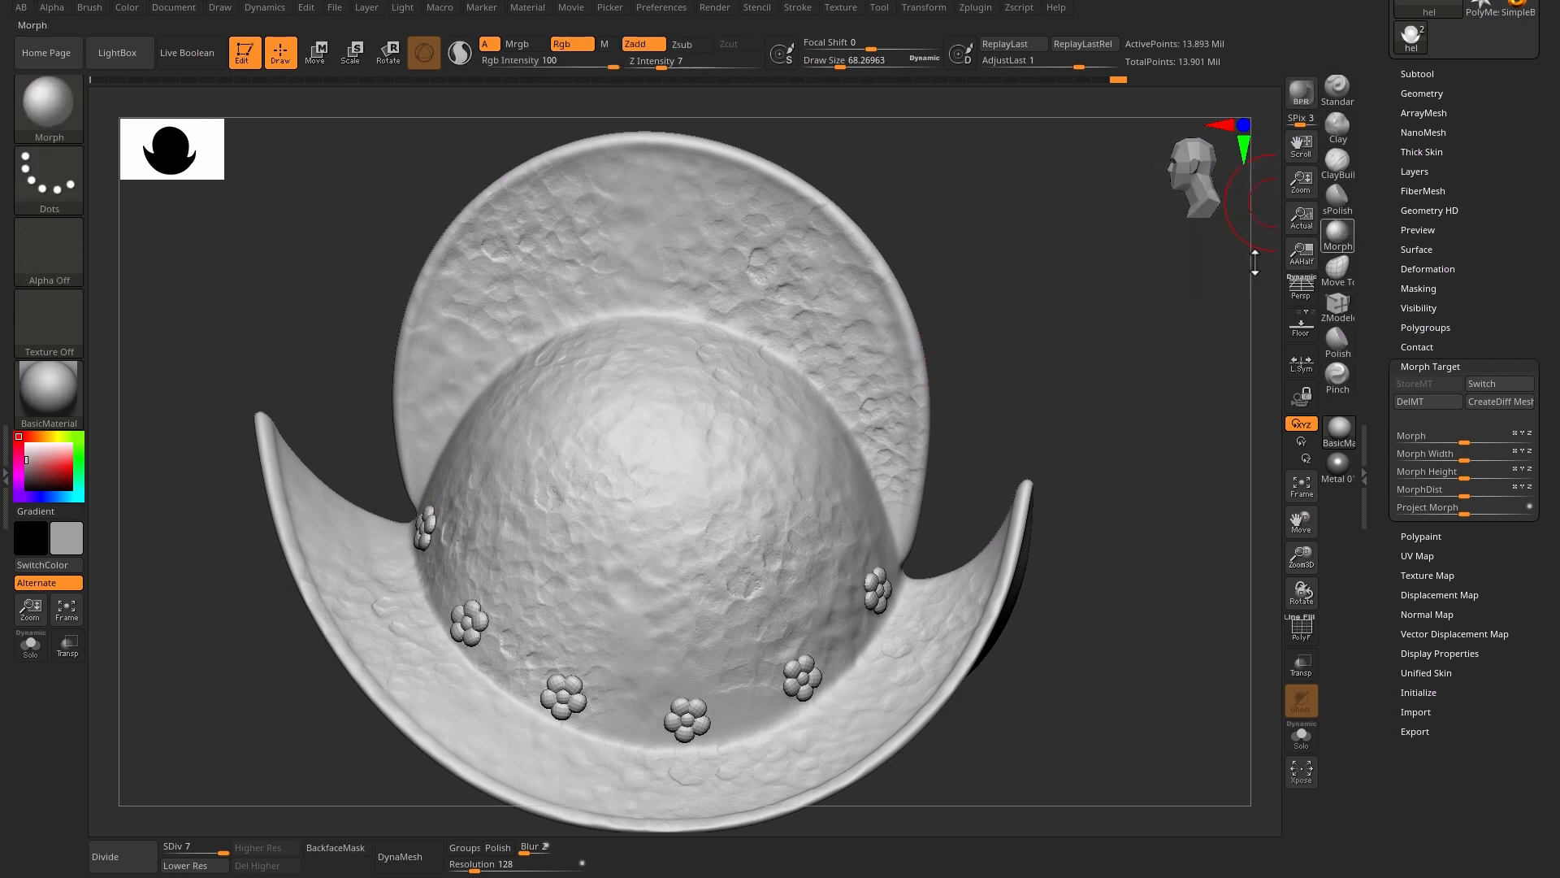
{"action": "key", "text": "s"}
{"action": "left_click_drag", "start_coordinate": [735, 272], "coordinate": [730, 265]}
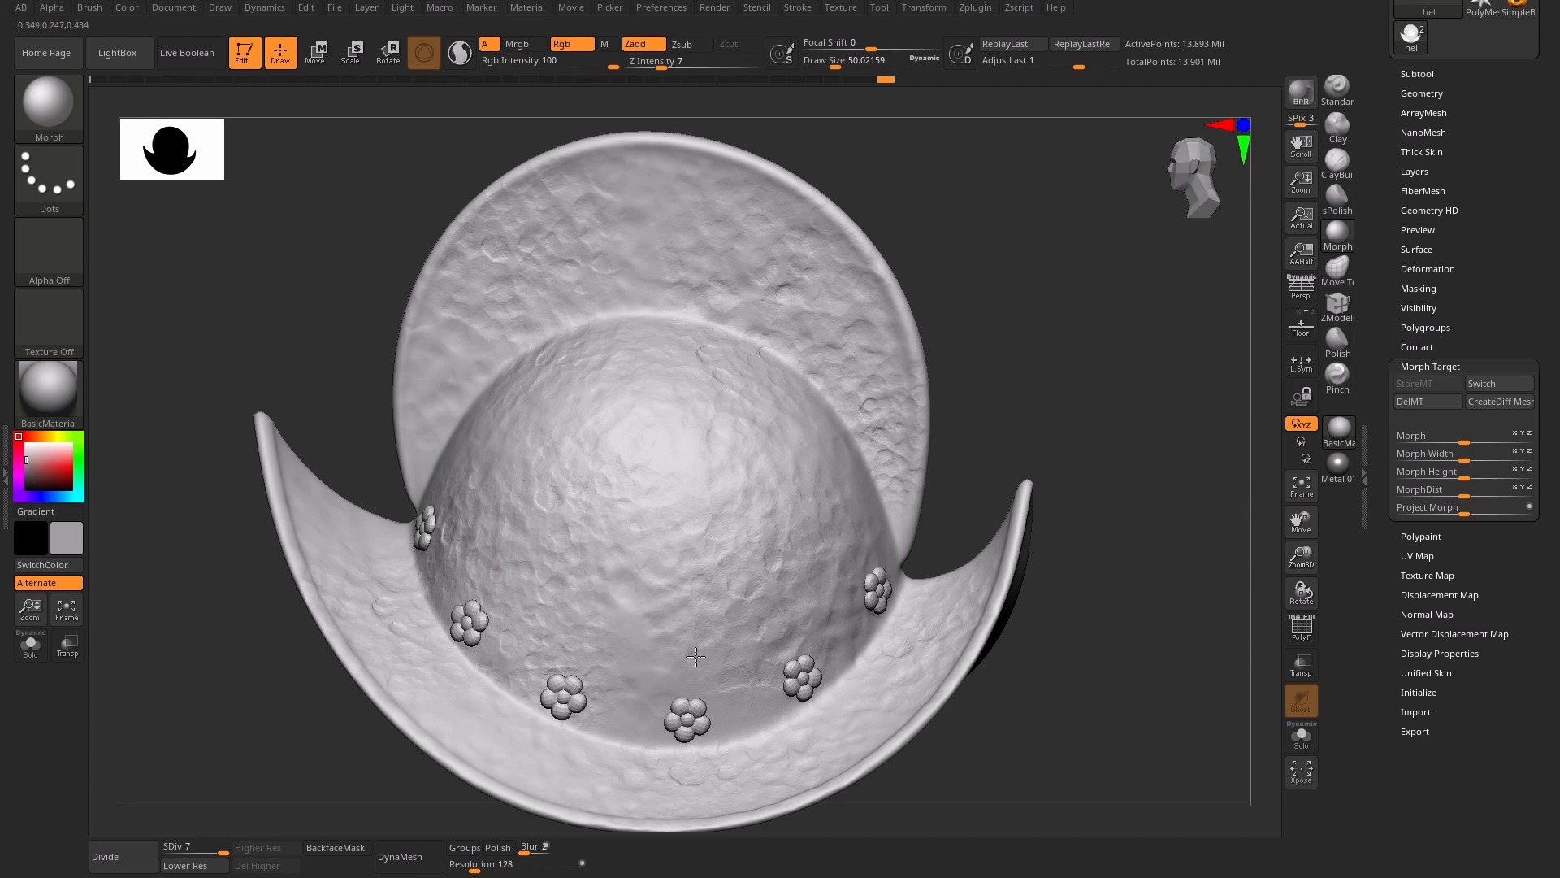
{"action": "right_click_drag", "start_coordinate": [377, 313], "coordinate": [487, 632]}
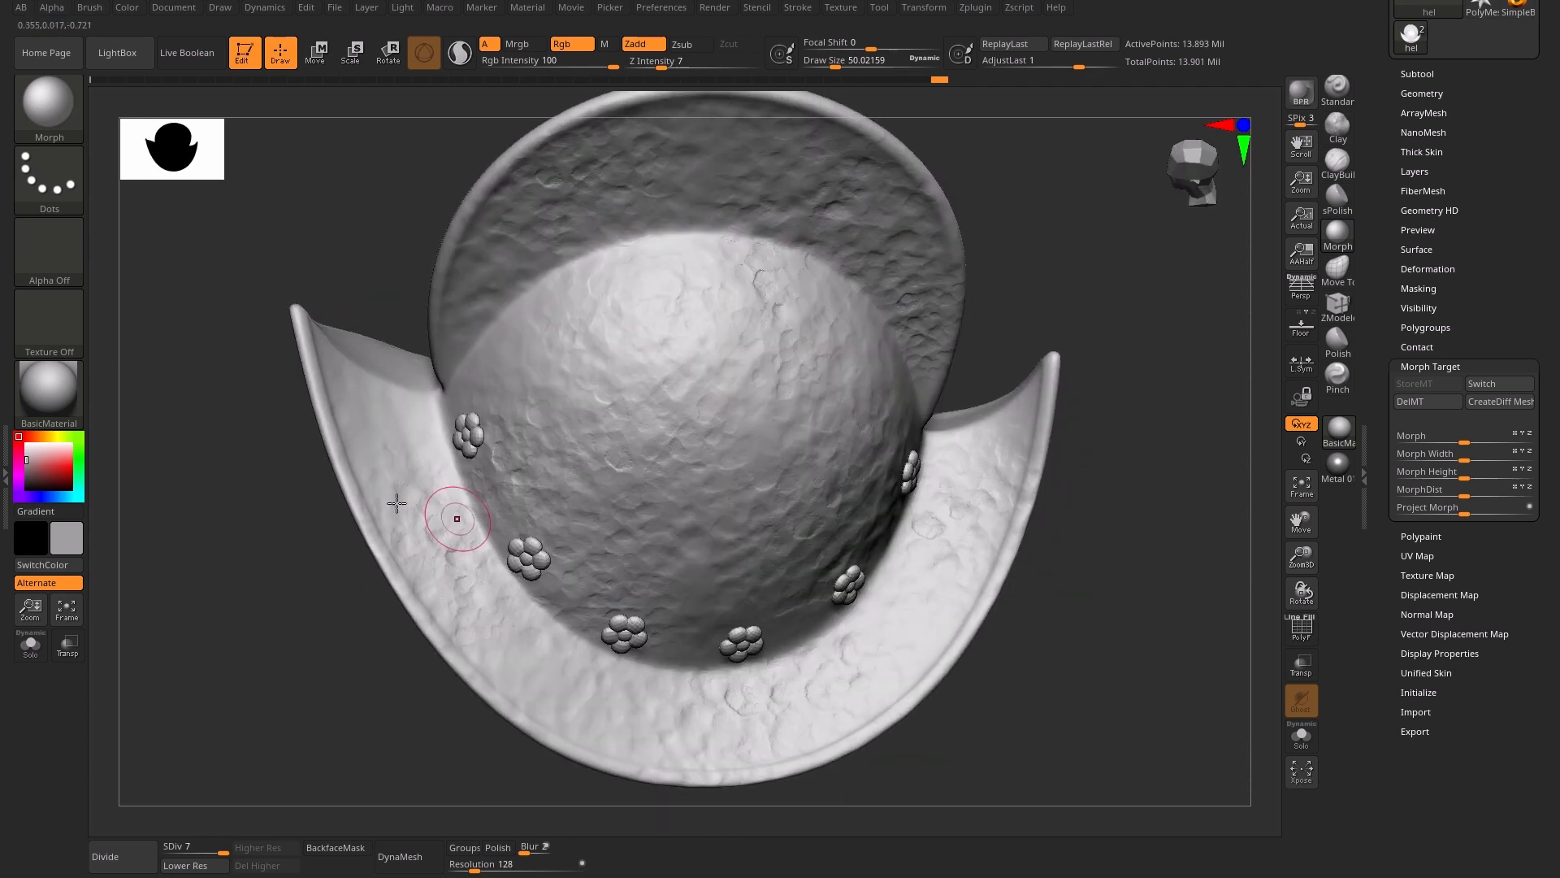
{"action": "right_click_drag", "start_coordinate": [397, 504], "coordinate": [681, 526]}
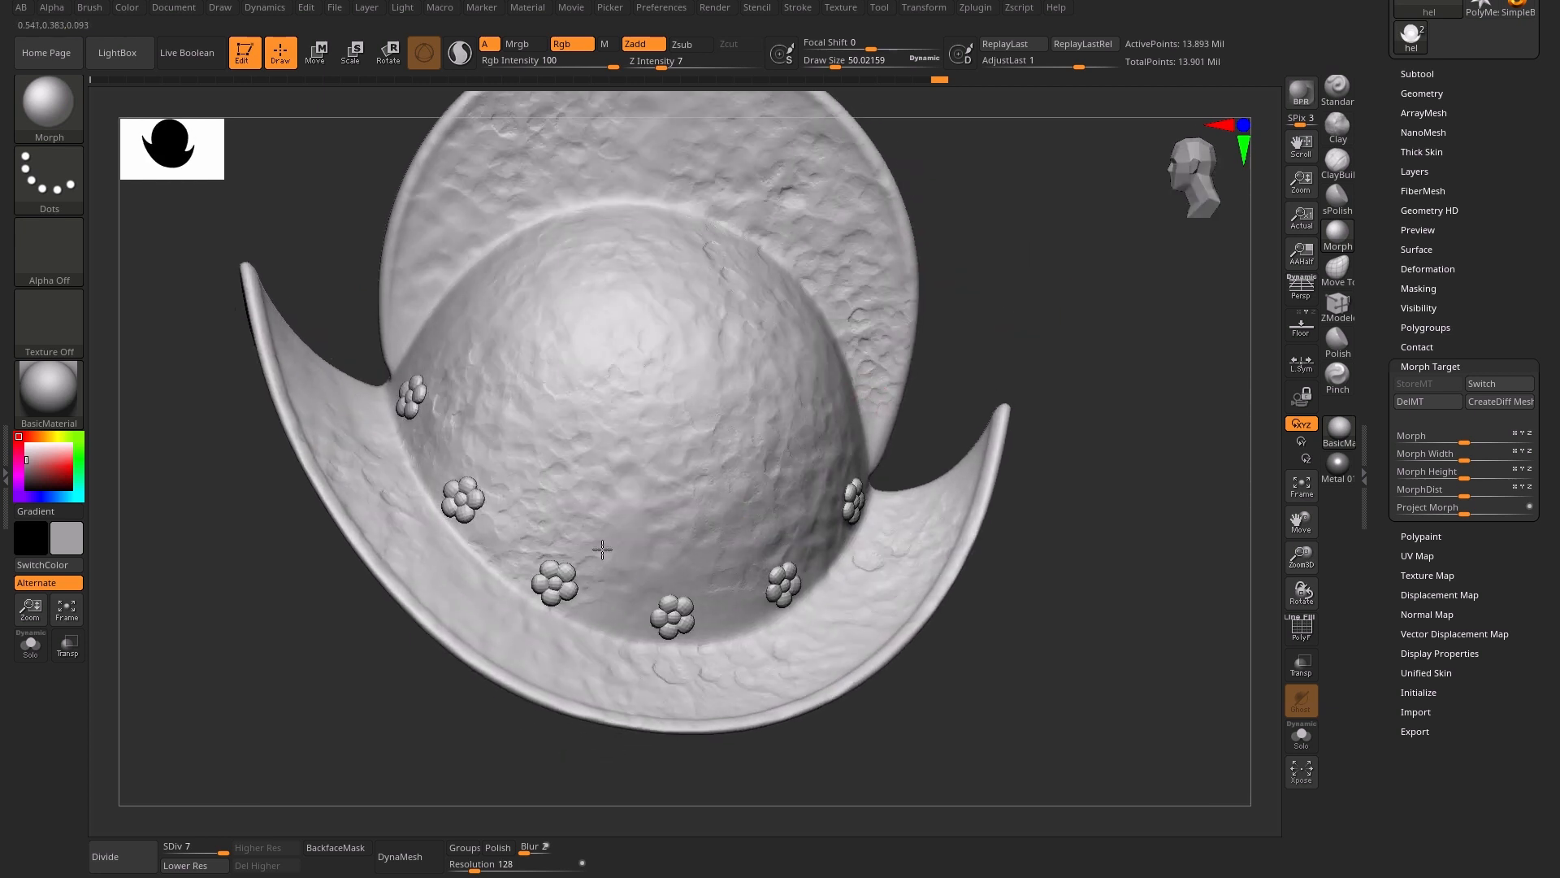
{"action": "right_click_drag", "start_coordinate": [556, 502], "coordinate": [331, 683]}
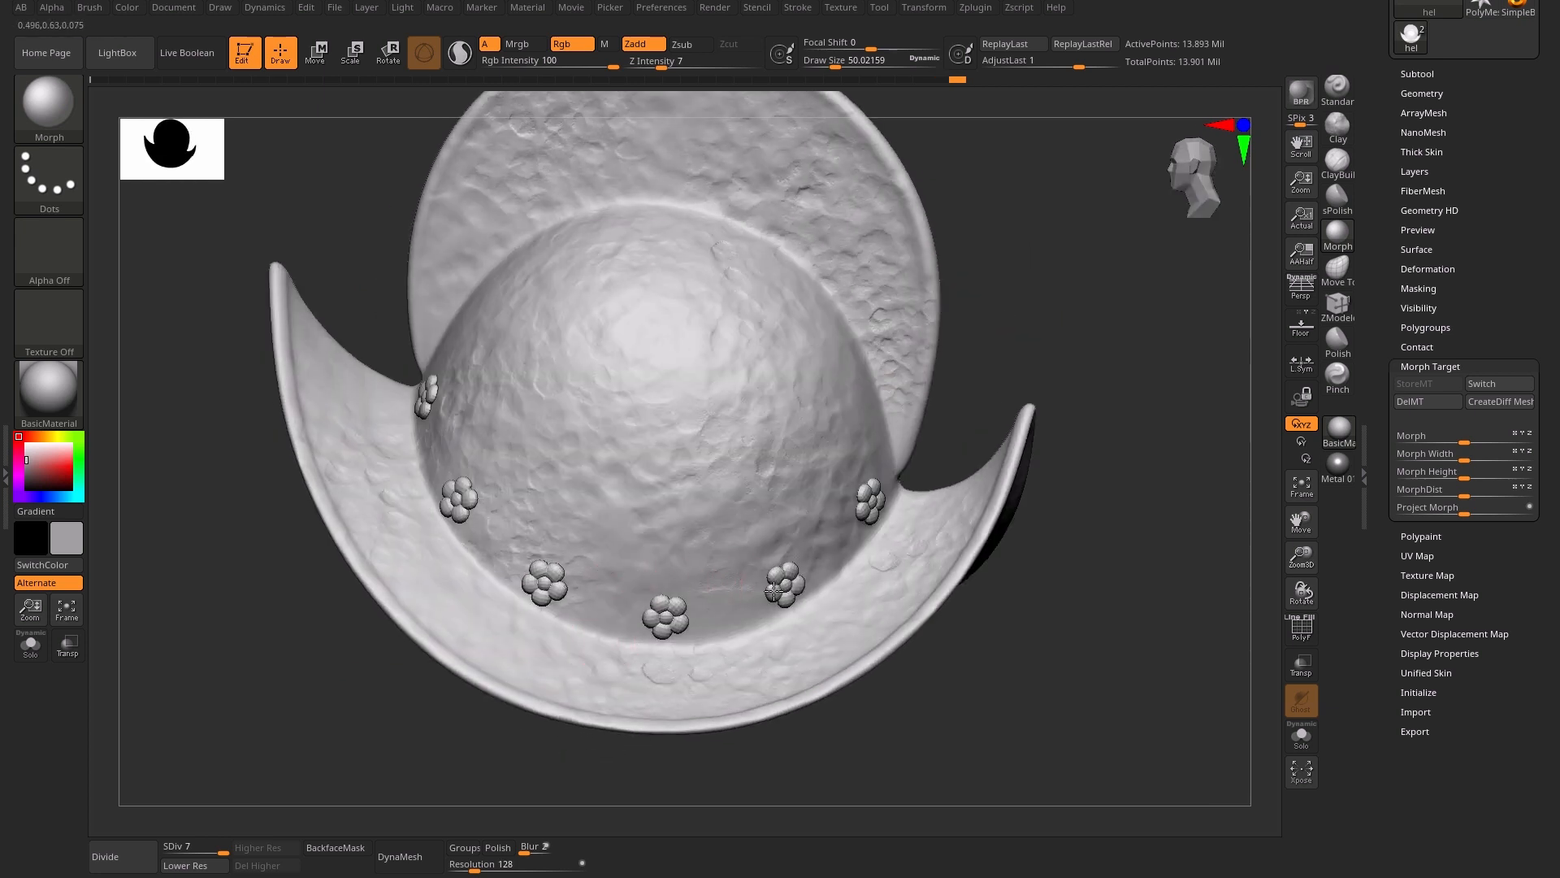
{"action": "right_click_drag", "start_coordinate": [658, 642], "coordinate": [414, 442]}
{"action": "right_click_drag", "start_coordinate": [899, 361], "coordinate": [885, 437], "text": "alt"}
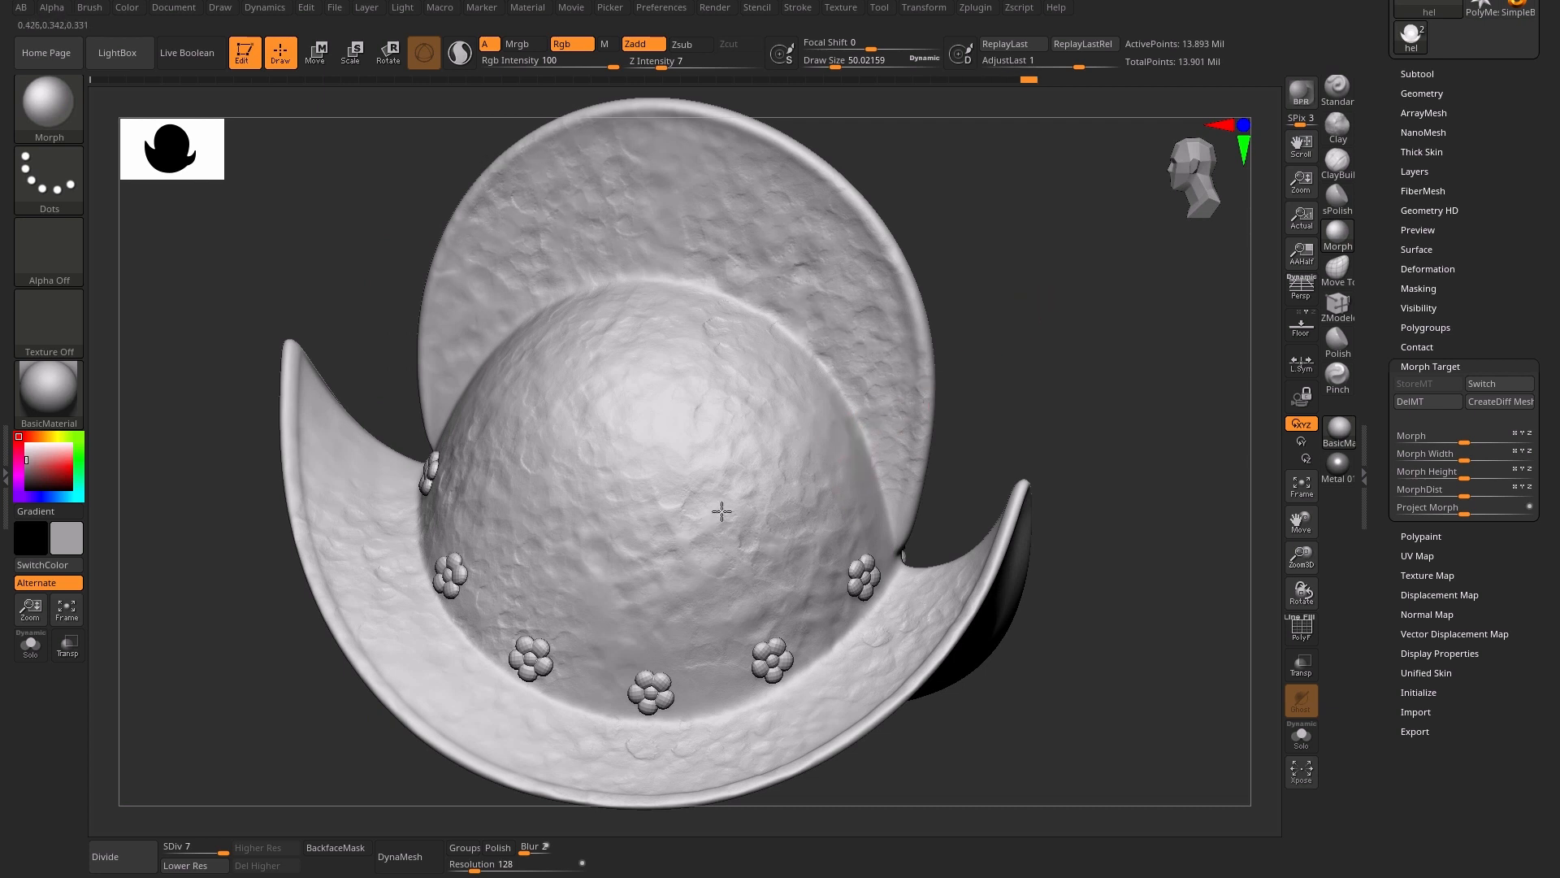
{"action": "right_click_drag", "start_coordinate": [721, 510], "coordinate": [1005, 344]}
Add a second layer and replace the old morph target with a newly stored one
{"action": "left_click", "coordinate": [1426, 402]}
{"action": "left_click", "coordinate": [1415, 172]}
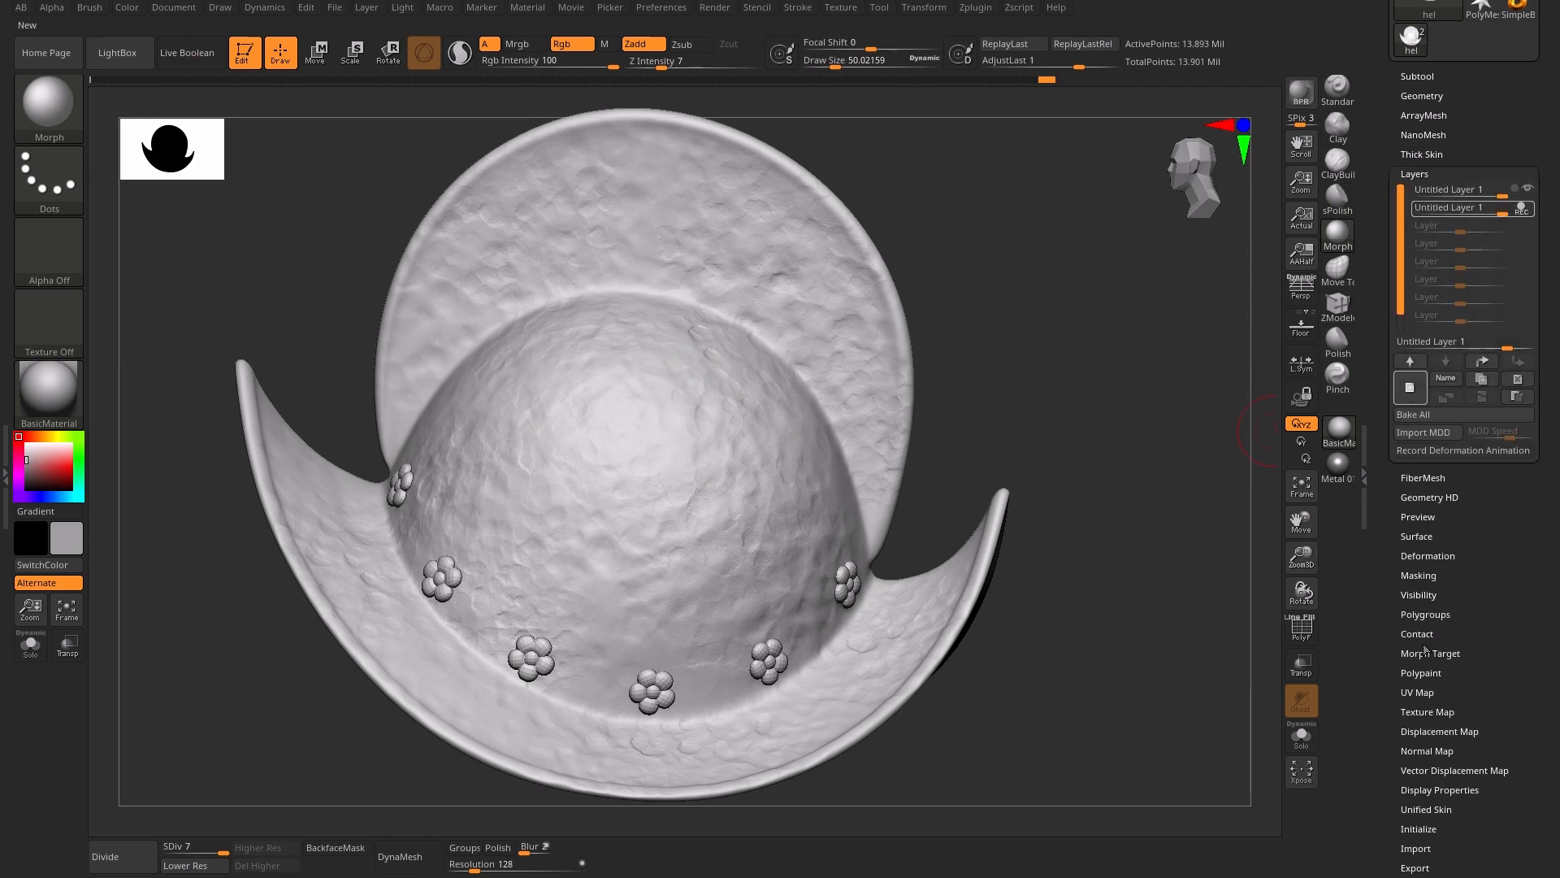
{"action": "left_click", "coordinate": [1428, 651]}
{"action": "left_click", "coordinate": [1423, 386]}
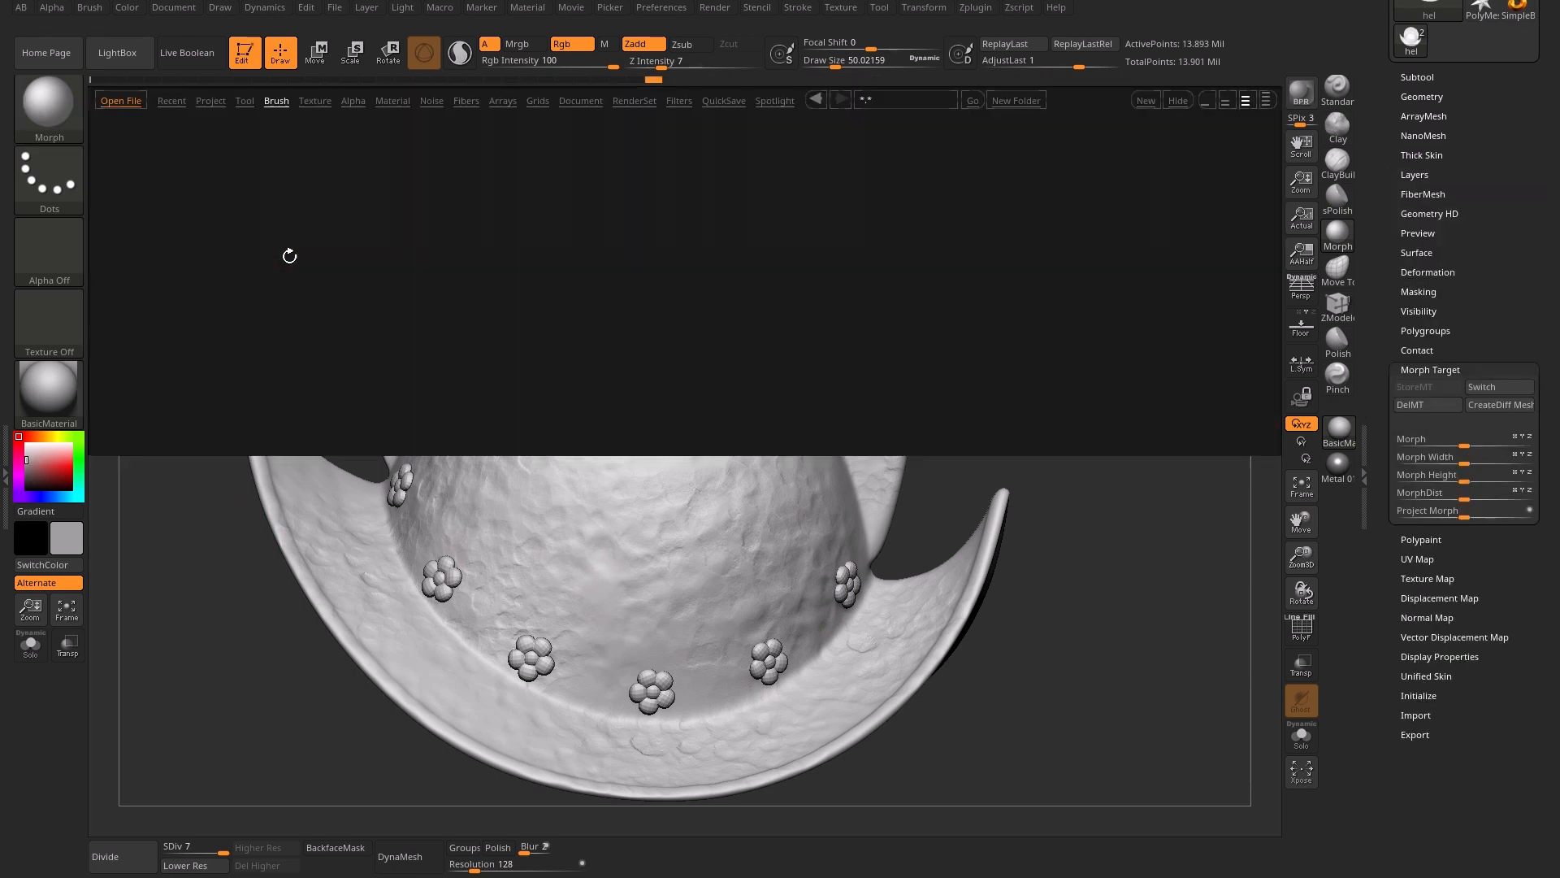
Load metal brush 03, undo its test stamp on the dome and set Z Intensity to 17
{"action": "double_click", "coordinate": [235, 161]}
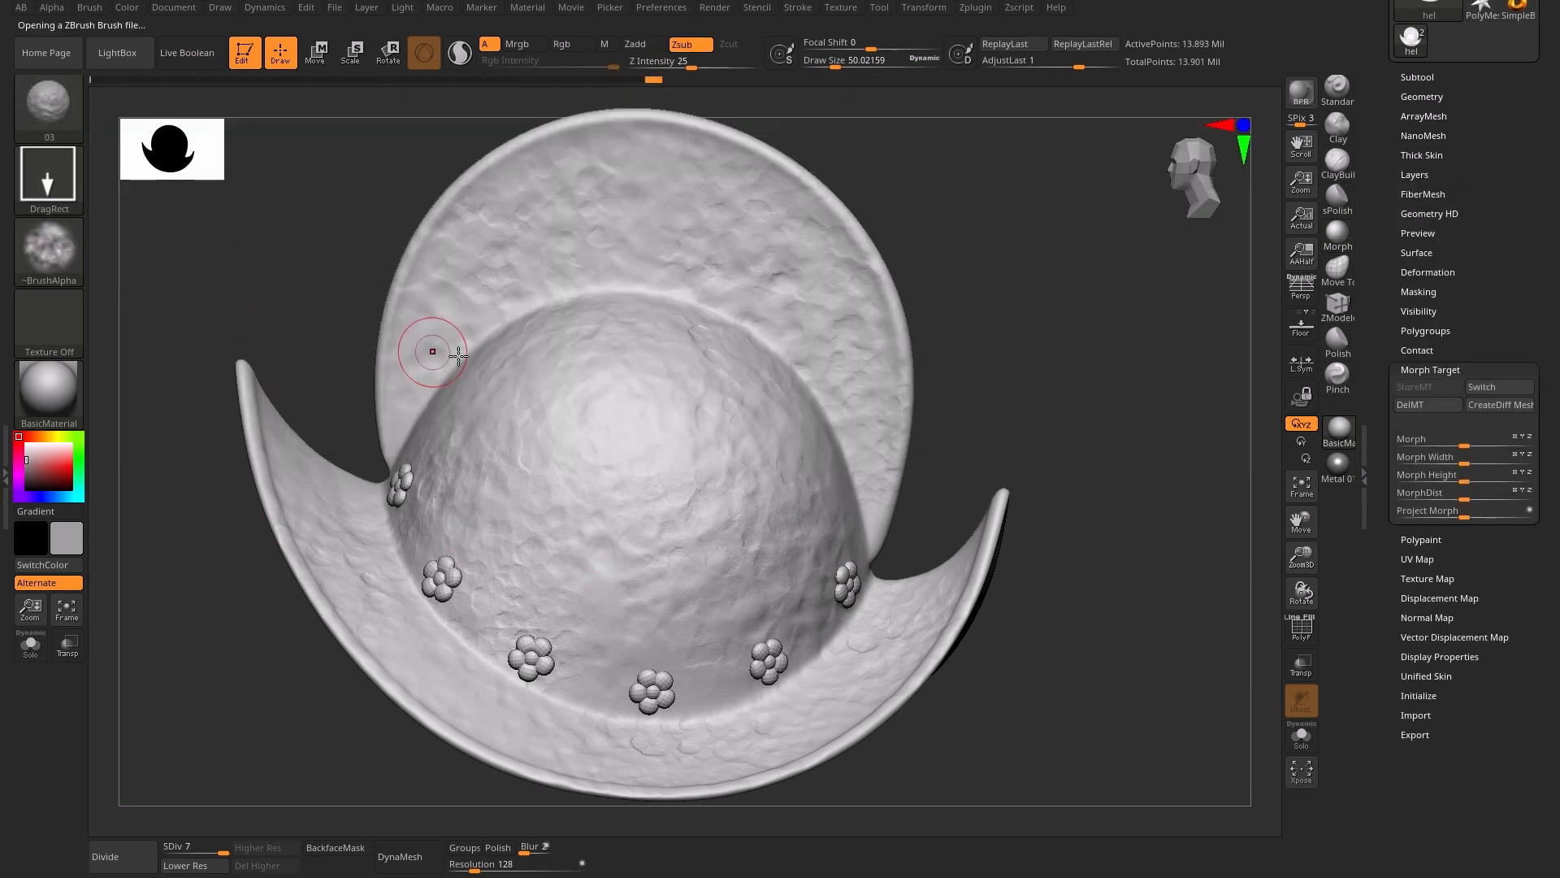
{"action": "right_click_drag", "start_coordinate": [1019, 311], "coordinate": [1038, 314], "text": "ctrl"}
{"action": "left_click_drag", "start_coordinate": [641, 458], "coordinate": [715, 500]}
{"action": "key", "text": "ctrl+z"}
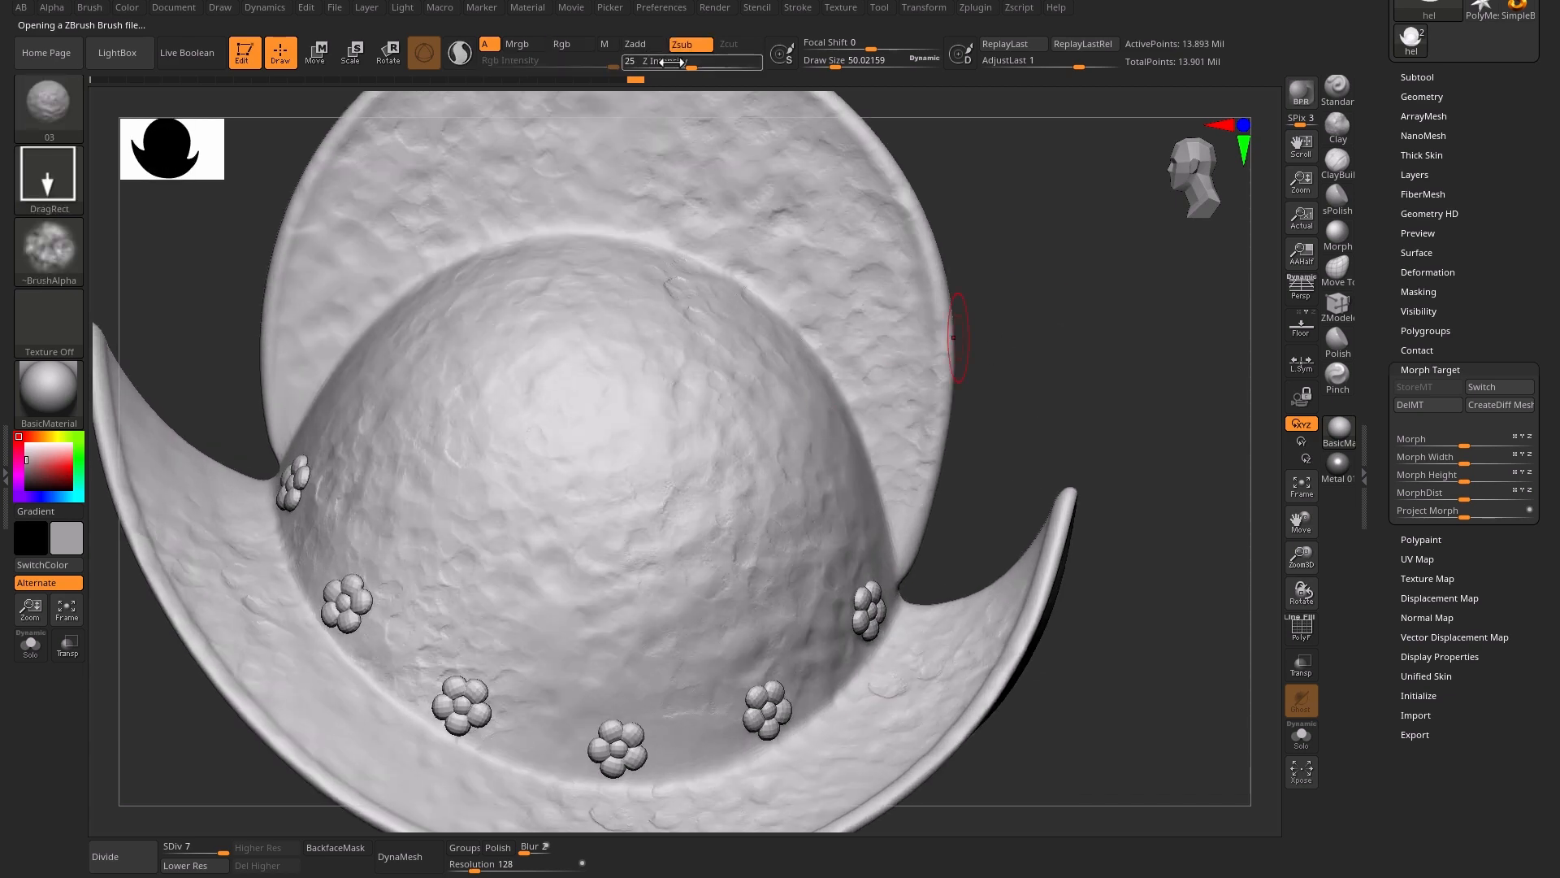
{"action": "left_click_drag", "start_coordinate": [685, 63], "coordinate": [678, 63]}
Stamp the fine brush 03 texture across the helmet's dome
{"action": "left_click_drag", "start_coordinate": [659, 348], "coordinate": [764, 300]}
{"action": "mouse_move", "coordinate": [1019, 351]}
{"action": "right_mouse_down"}
{"action": "mouse_move", "coordinate": [1028, 300]}
{"action": "mouse_move", "coordinate": [1008, 349]}
{"action": "right_mouse_up"}
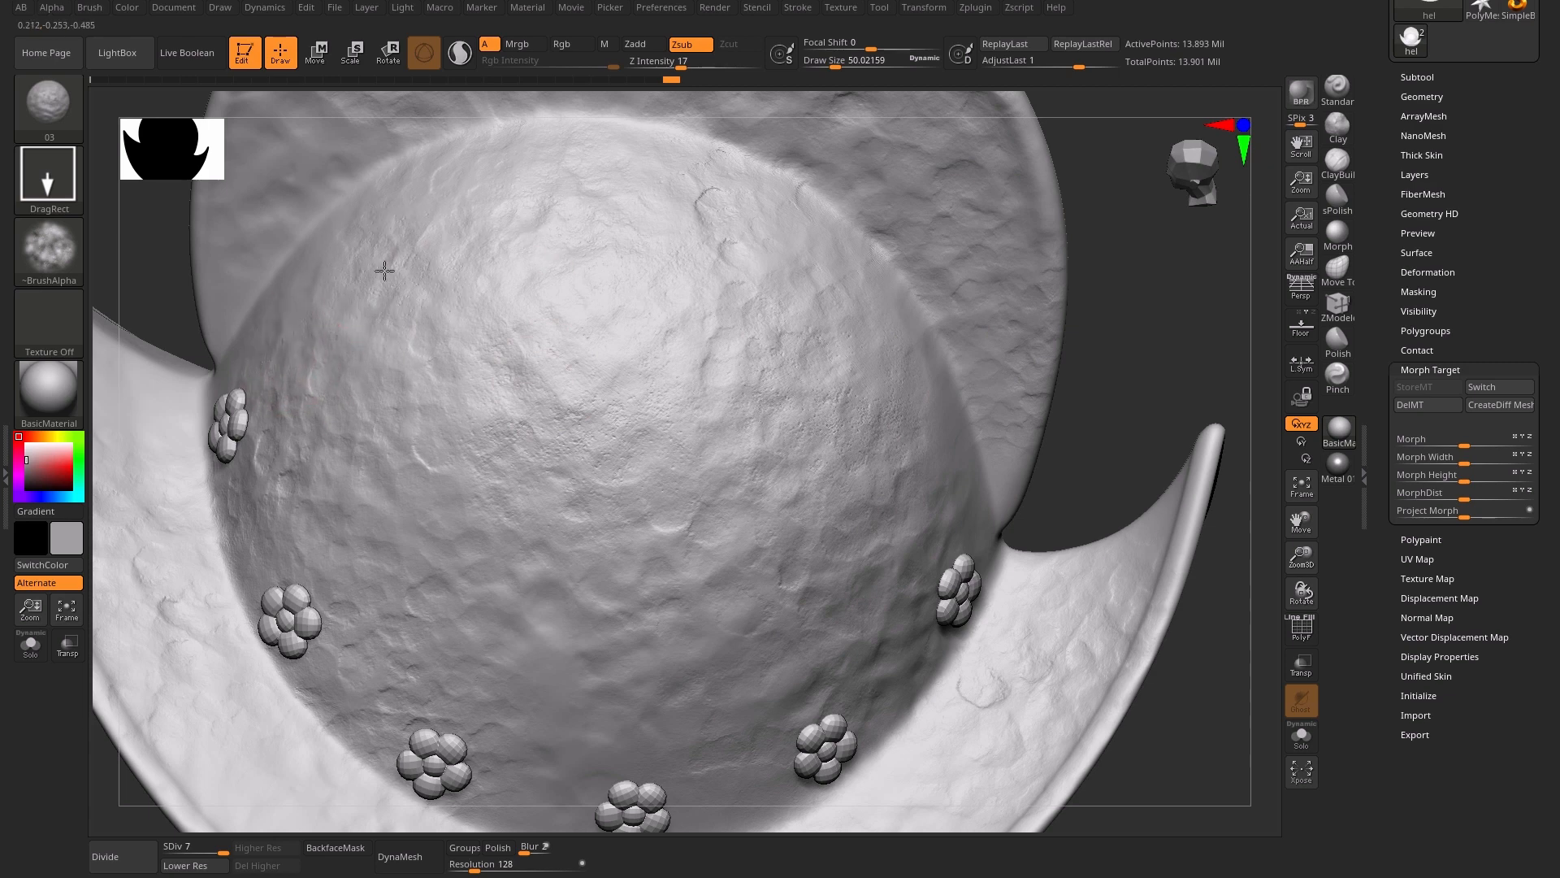
{"action": "left_click_drag", "start_coordinate": [412, 375], "coordinate": [737, 390]}
{"action": "right_click_drag", "start_coordinate": [1085, 244], "coordinate": [1093, 156]}
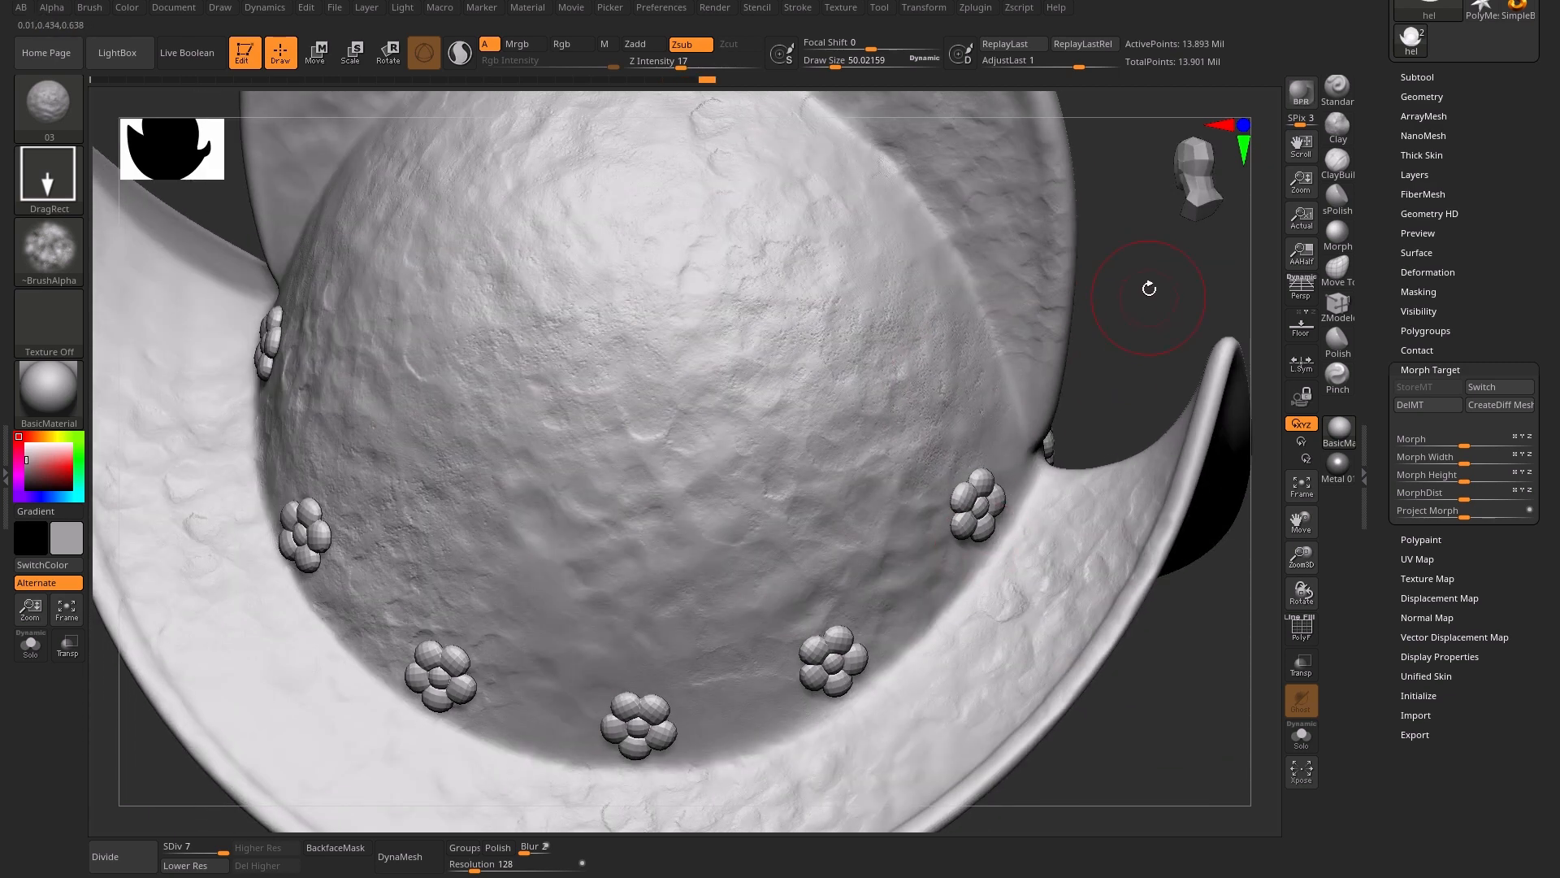
{"action": "right_click_drag", "start_coordinate": [1150, 289], "coordinate": [895, 144]}
{"action": "left_click_drag", "start_coordinate": [928, 494], "coordinate": [613, 582]}
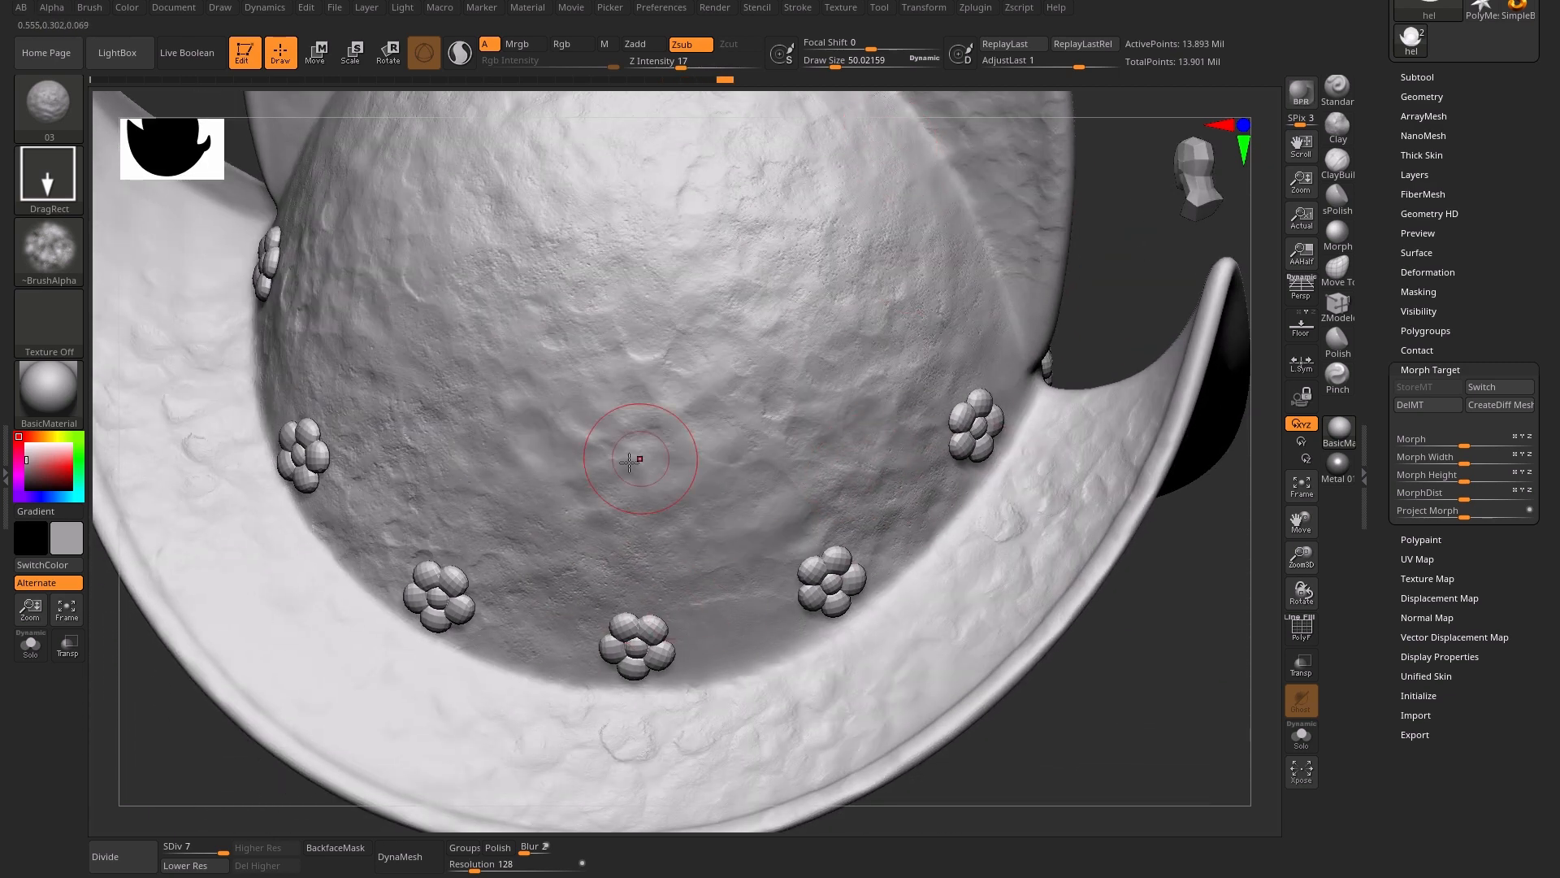
{"action": "left_click_drag", "start_coordinate": [638, 457], "coordinate": [753, 533]}
Extend the fine brush 03 texture over the sides and lower part of the dome and along the brim
{"action": "left_click_drag", "start_coordinate": [105, 772], "coordinate": [341, 732], "text": "alt"}
{"action": "left_click_drag", "start_coordinate": [559, 267], "coordinate": [522, 366]}
{"action": "left_click_drag", "start_coordinate": [1129, 357], "coordinate": [393, 428], "text": "alt"}
{"action": "left_click_drag", "start_coordinate": [387, 255], "coordinate": [513, 430]}
{"action": "left_click_drag", "start_coordinate": [452, 479], "coordinate": [410, 602]}
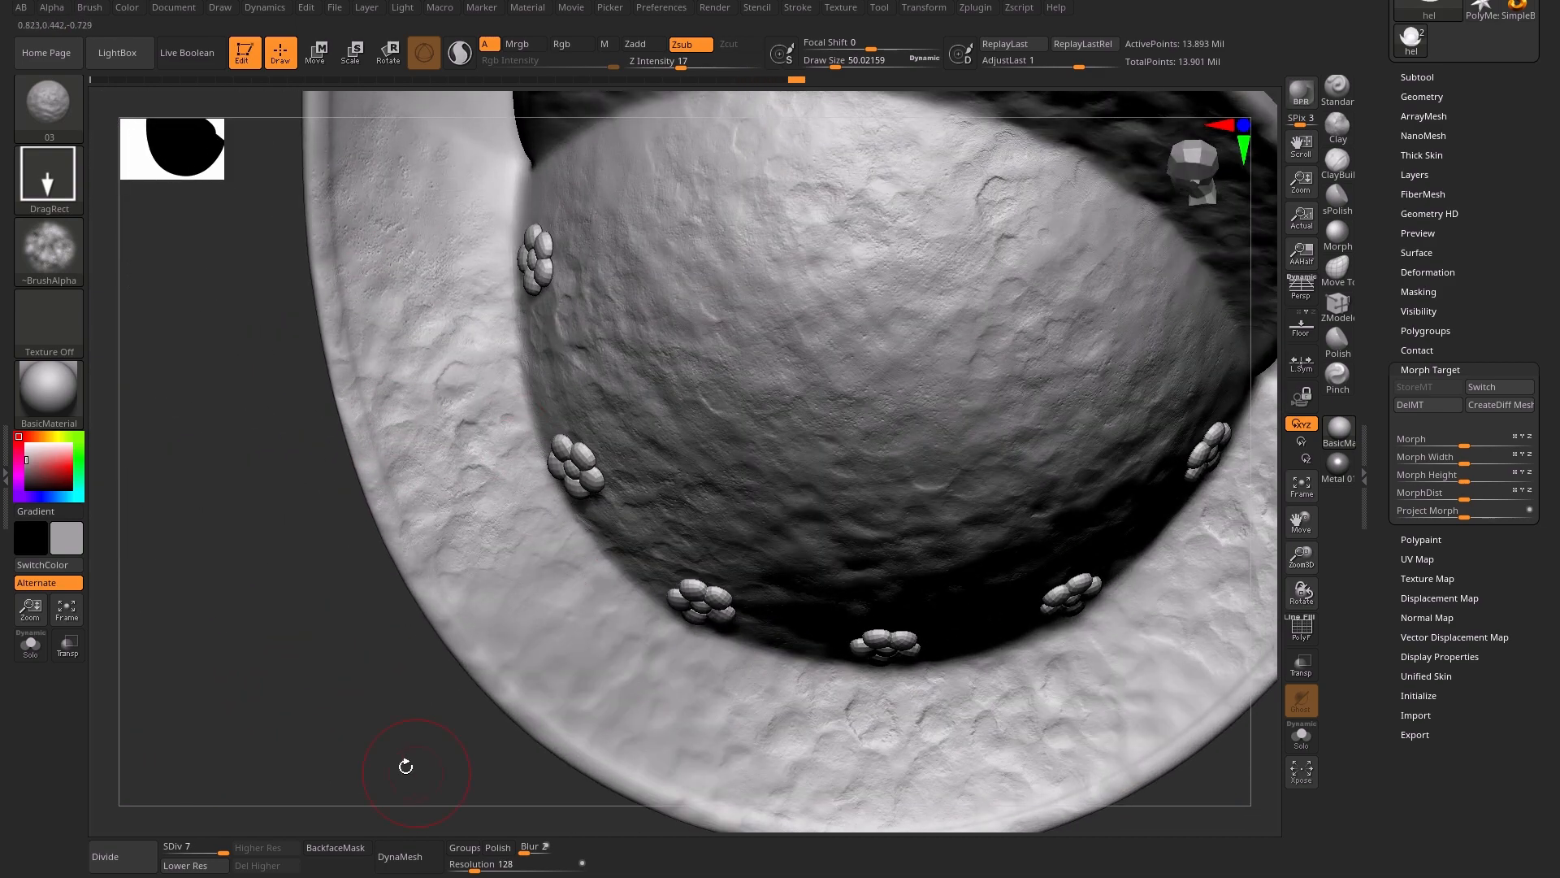
{"action": "left_click_drag", "start_coordinate": [404, 763], "coordinate": [296, 609], "text": "alt"}
{"action": "left_click_drag", "start_coordinate": [441, 464], "coordinate": [568, 533]}
{"action": "left_click_drag", "start_coordinate": [701, 552], "coordinate": [708, 559]}
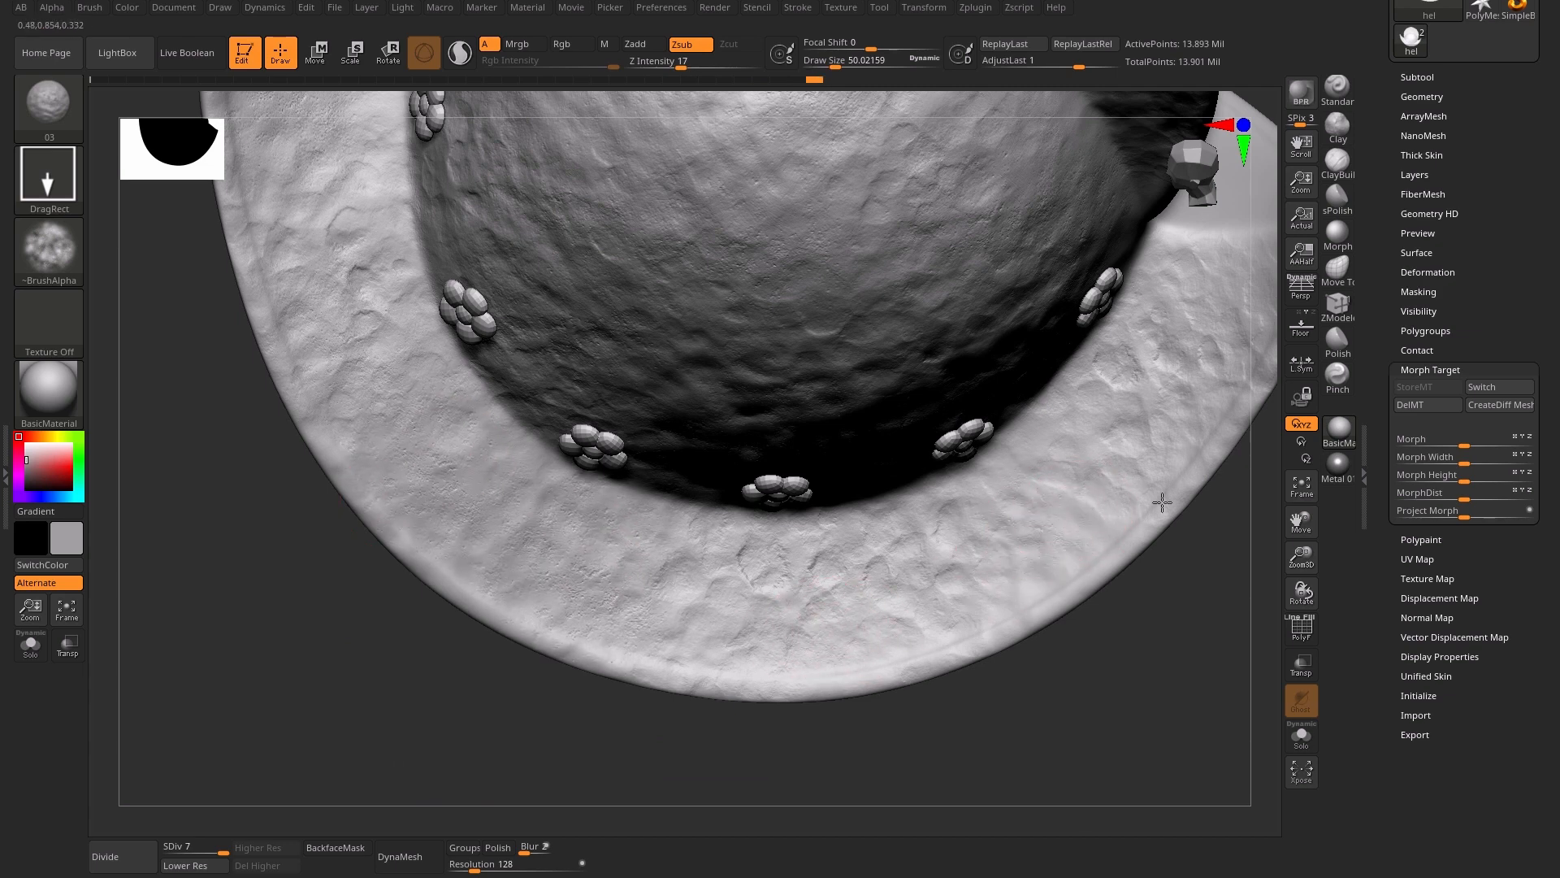
{"action": "left_click_drag", "start_coordinate": [1085, 666], "coordinate": [1007, 587]}
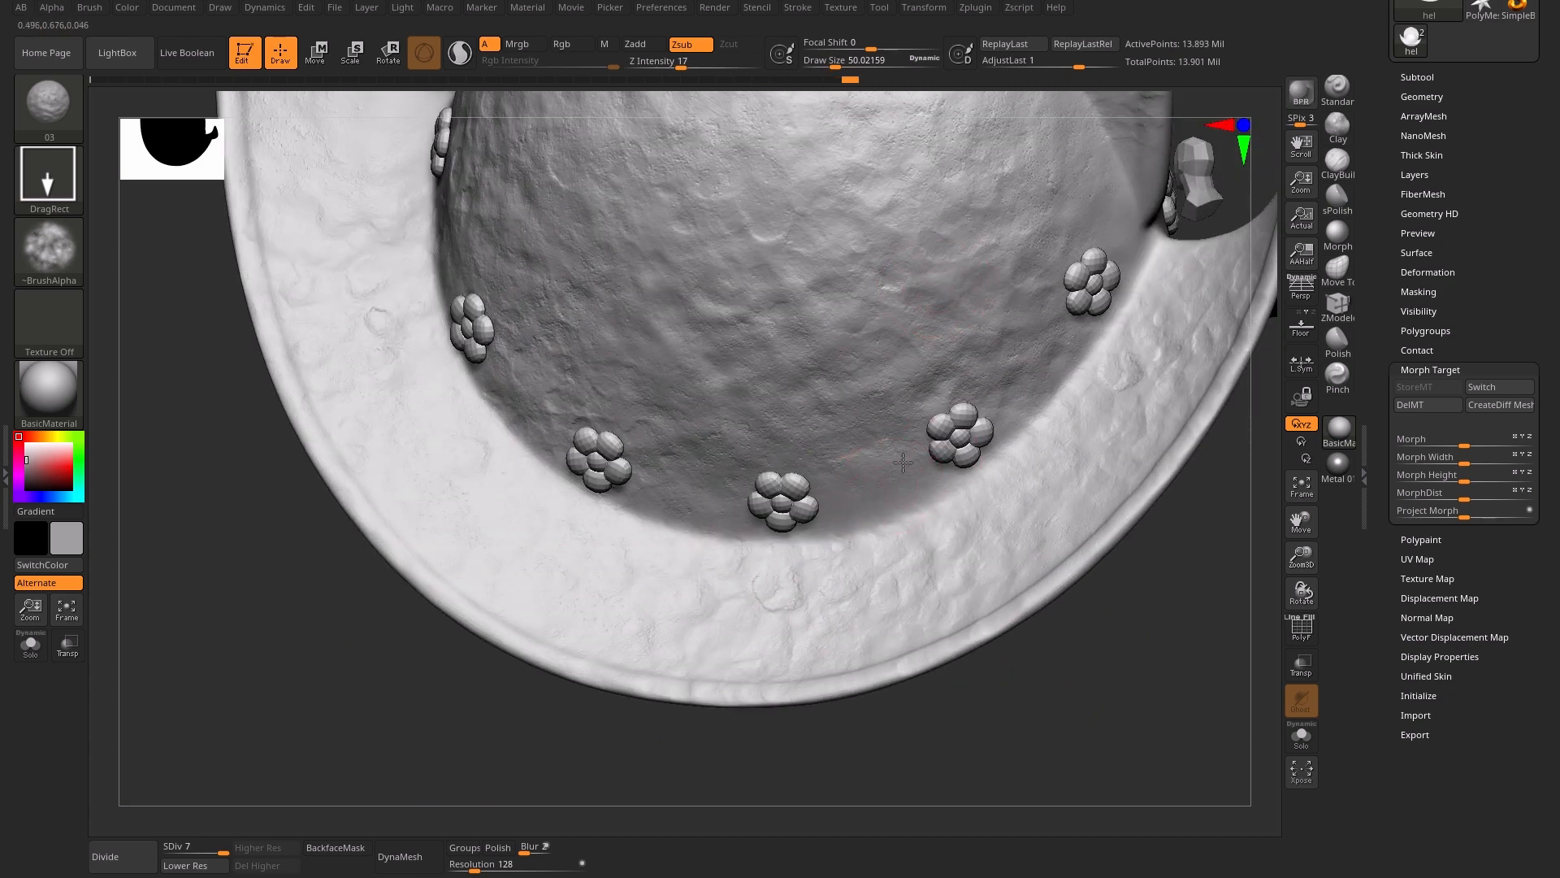
{"action": "left_click_drag", "start_coordinate": [365, 815], "coordinate": [390, 800]}
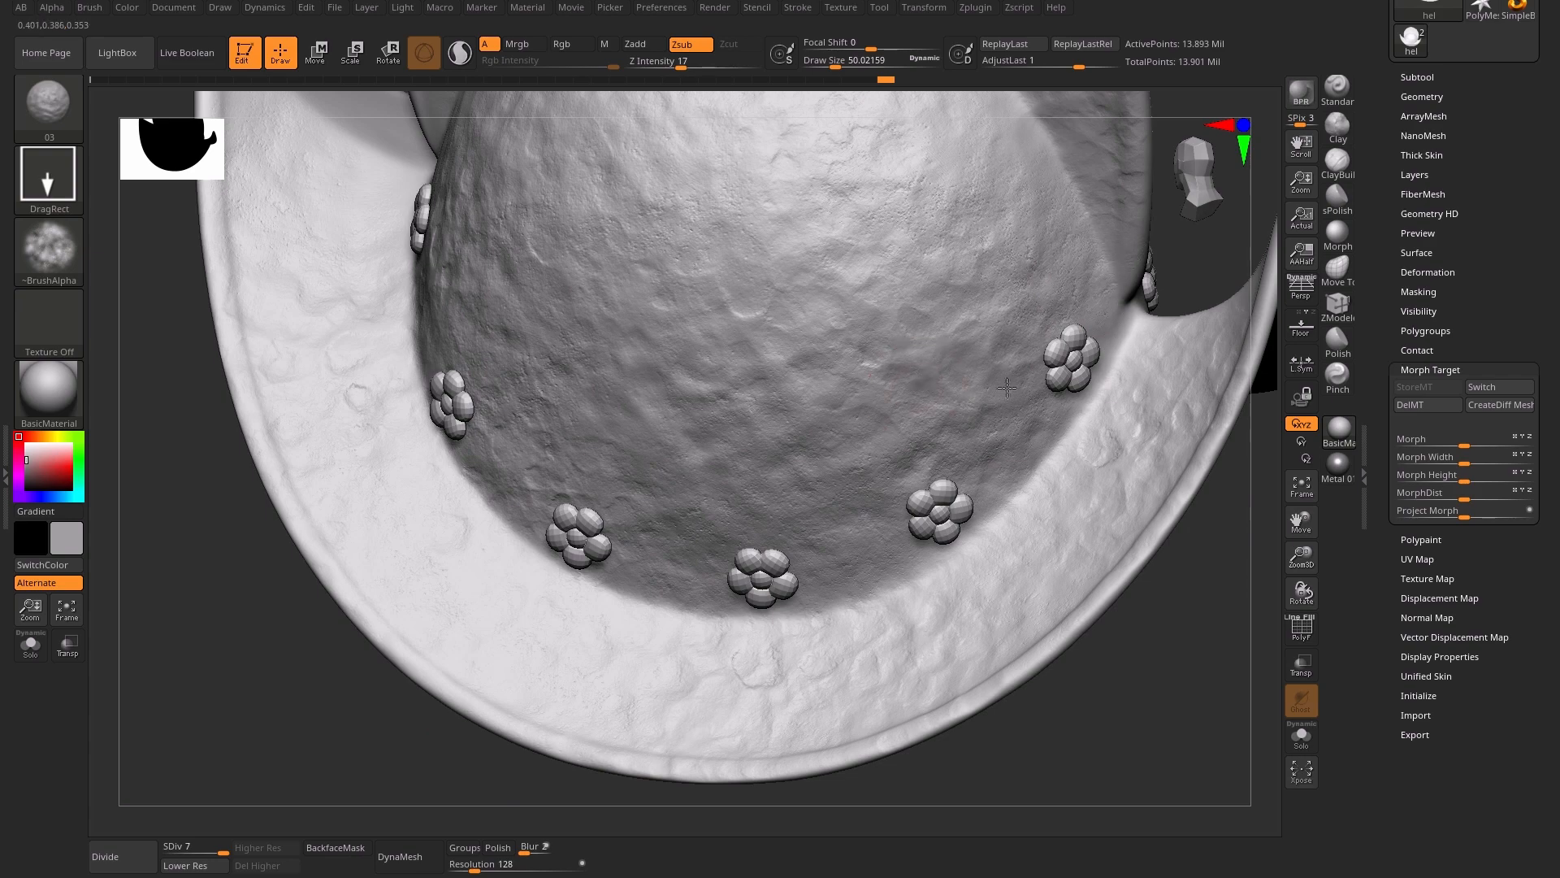
{"action": "left_click_drag", "start_coordinate": [476, 733], "coordinate": [516, 817], "text": "alt"}
{"action": "left_click_drag", "start_coordinate": [714, 449], "coordinate": [846, 474]}
Stamp the brush 03 texture across the helmet's crest
{"action": "left_click_drag", "start_coordinate": [357, 737], "coordinate": [302, 733]}
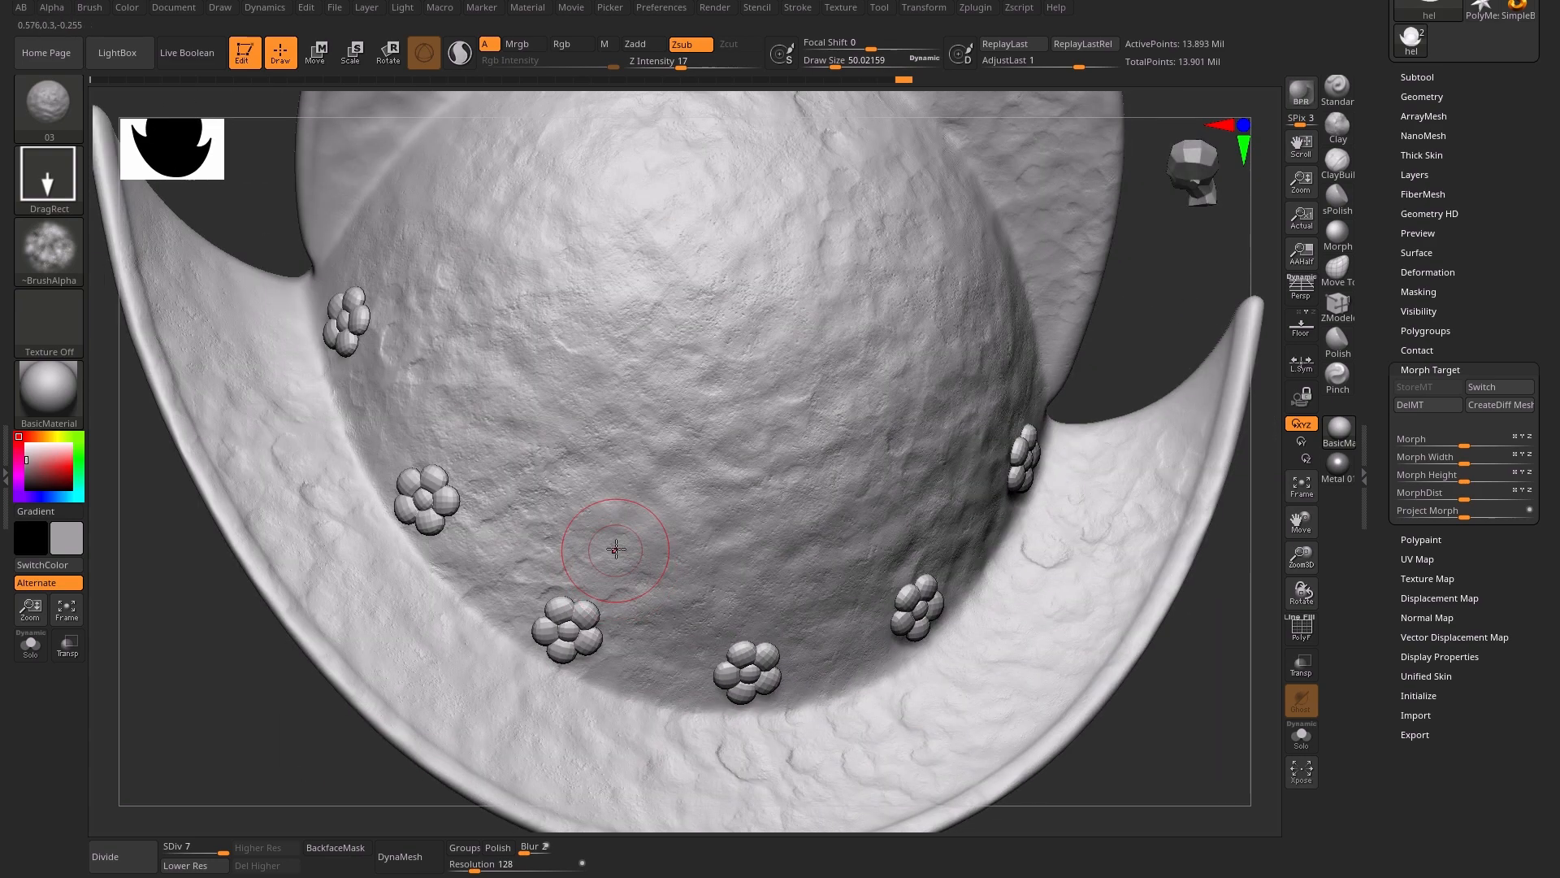
{"action": "left_click_drag", "start_coordinate": [313, 672], "coordinate": [330, 723]}
{"action": "left_click_drag", "start_coordinate": [309, 290], "coordinate": [382, 463], "text": "alt"}
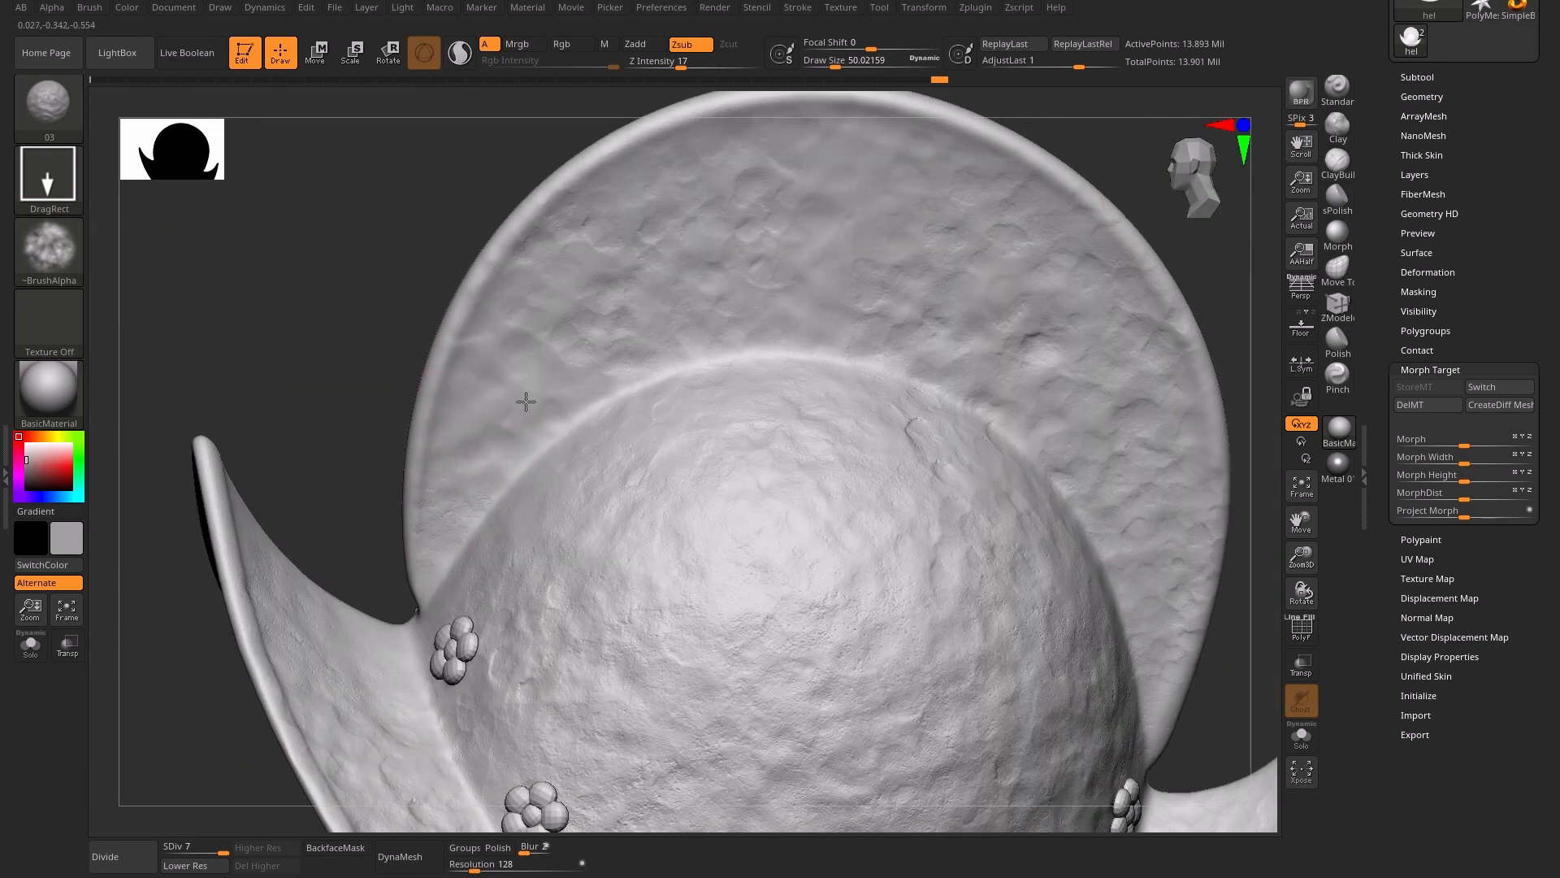
{"action": "left_click_drag", "start_coordinate": [663, 358], "coordinate": [634, 323]}
{"action": "left_click_drag", "start_coordinate": [787, 320], "coordinate": [824, 200], "text": "shift"}
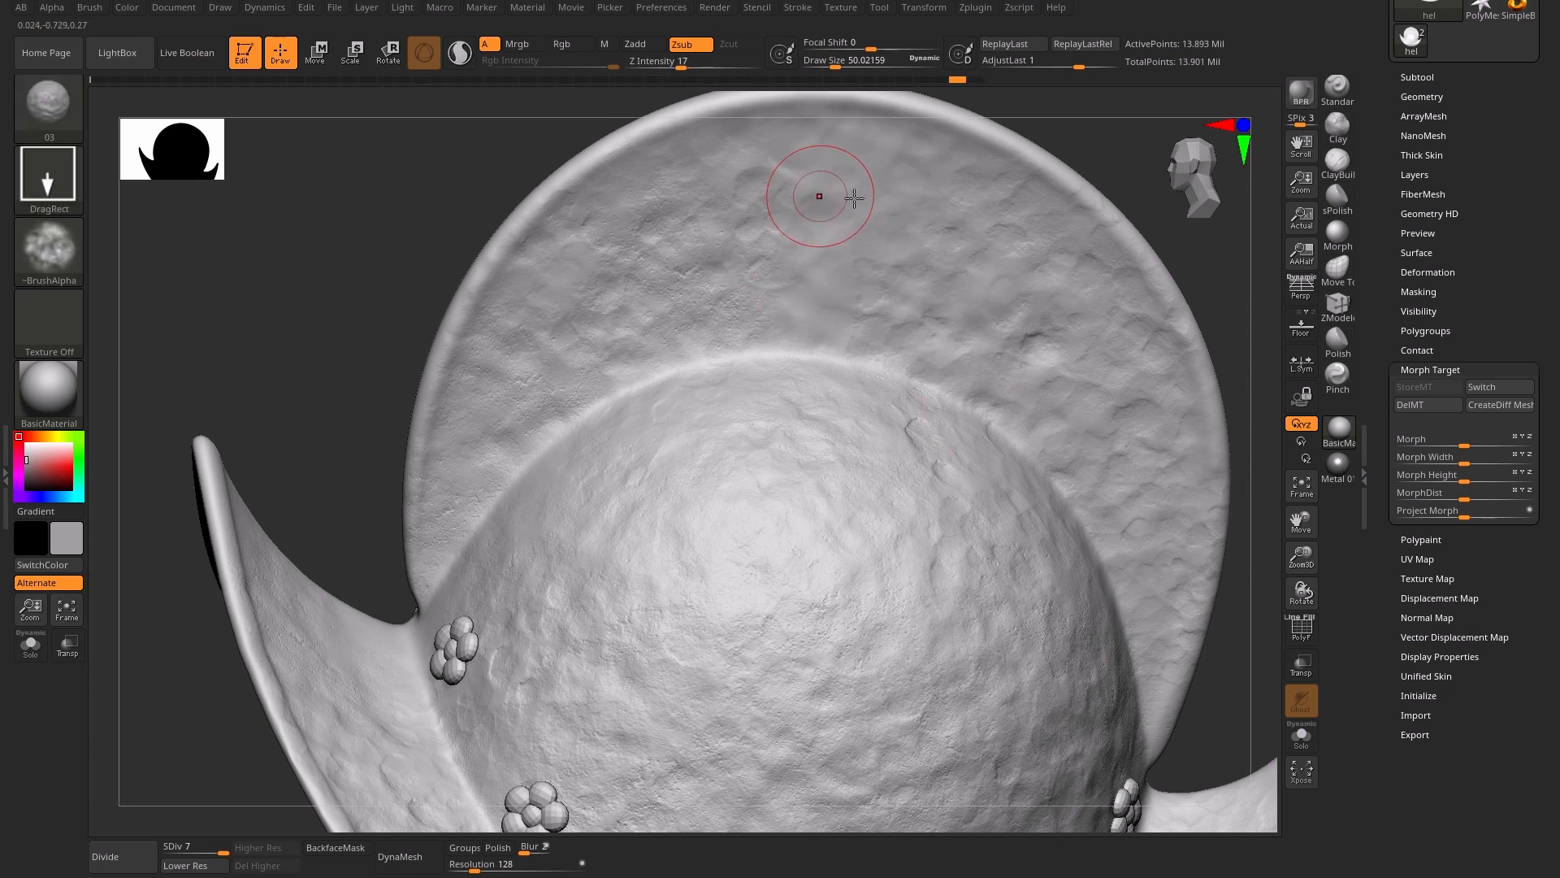
{"action": "left_click_drag", "start_coordinate": [974, 296], "coordinate": [1048, 366]}
{"action": "left_click_drag", "start_coordinate": [1122, 451], "coordinate": [1194, 532]}
Soften parts of the brush 03 texture on the dome using the Morph brush at Z Intensity 7
{"action": "left_click", "coordinate": [1337, 235]}
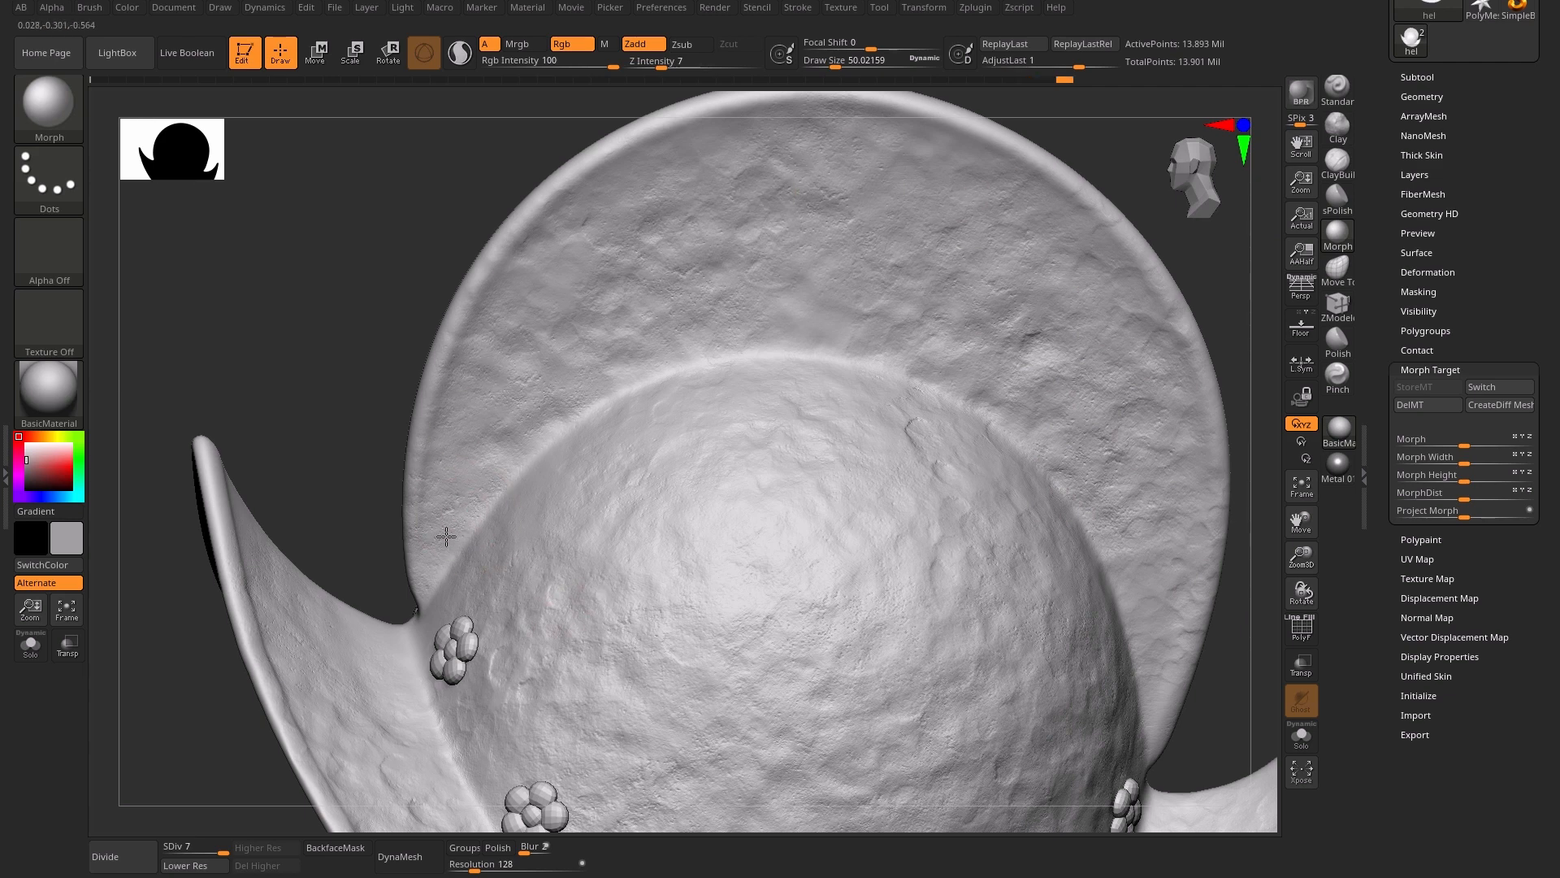
{"action": "mouse_move", "coordinate": [574, 690]}
{"action": "left_mouse_down"}
{"action": "mouse_move", "coordinate": [907, 515]}
{"action": "mouse_move", "coordinate": [776, 622]}
{"action": "left_mouse_up"}
{"action": "left_click_drag", "start_coordinate": [657, 752], "coordinate": [620, 745]}
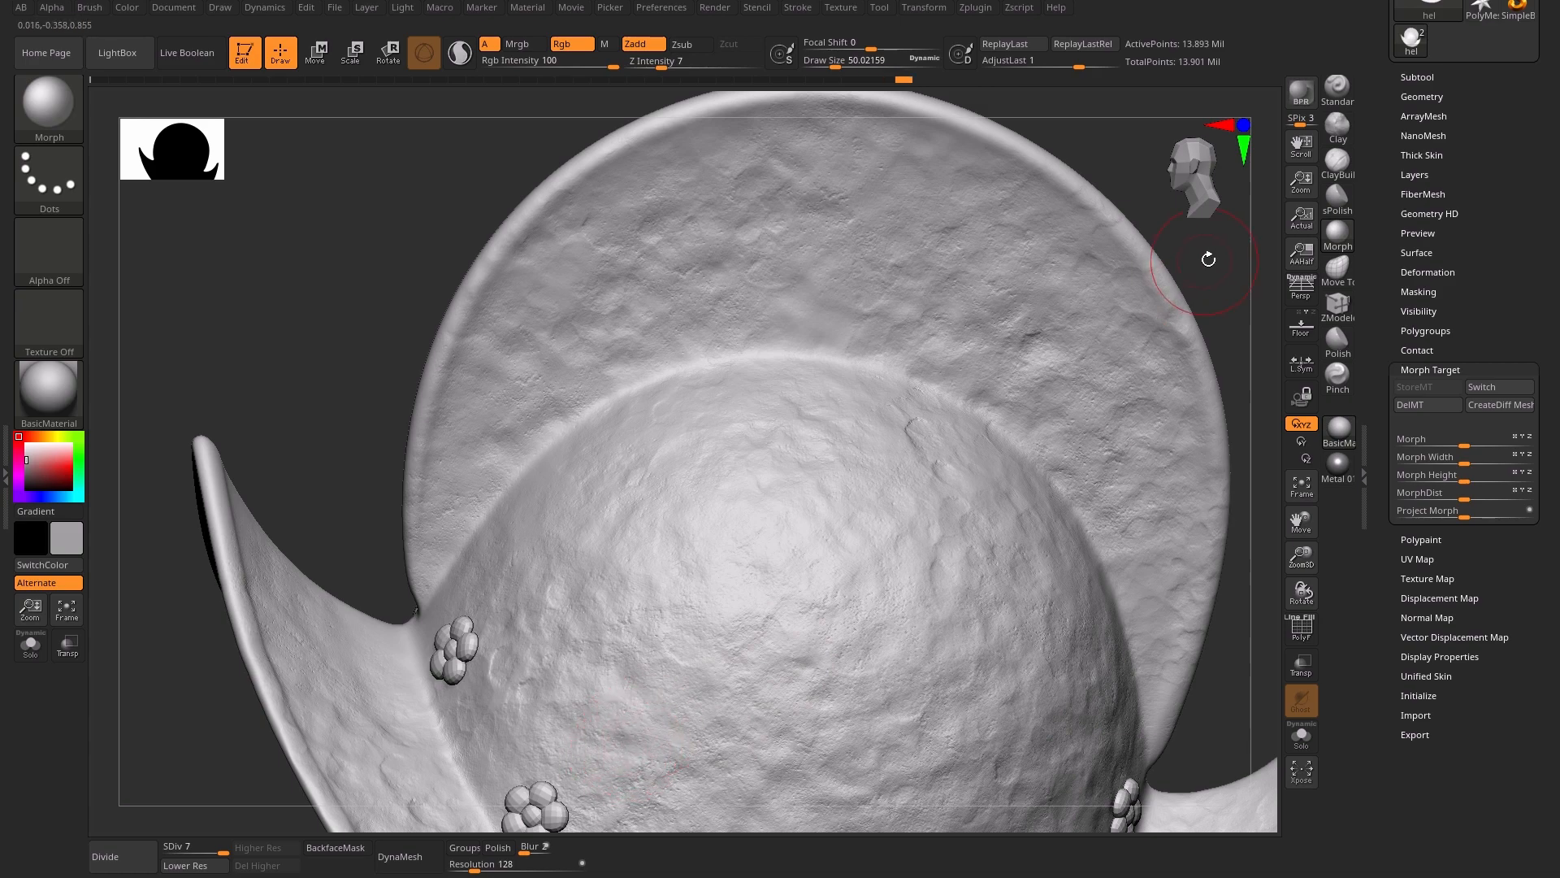
{"action": "left_click_drag", "start_coordinate": [1209, 259], "coordinate": [1107, 317], "text": "alt"}
{"action": "right_click_drag", "start_coordinate": [689, 543], "coordinate": [1155, 363], "text": "ctrl"}
{"action": "left_click_drag", "start_coordinate": [705, 319], "coordinate": [684, 257]}
{"action": "left_click_drag", "start_coordinate": [551, 522], "coordinate": [569, 492]}
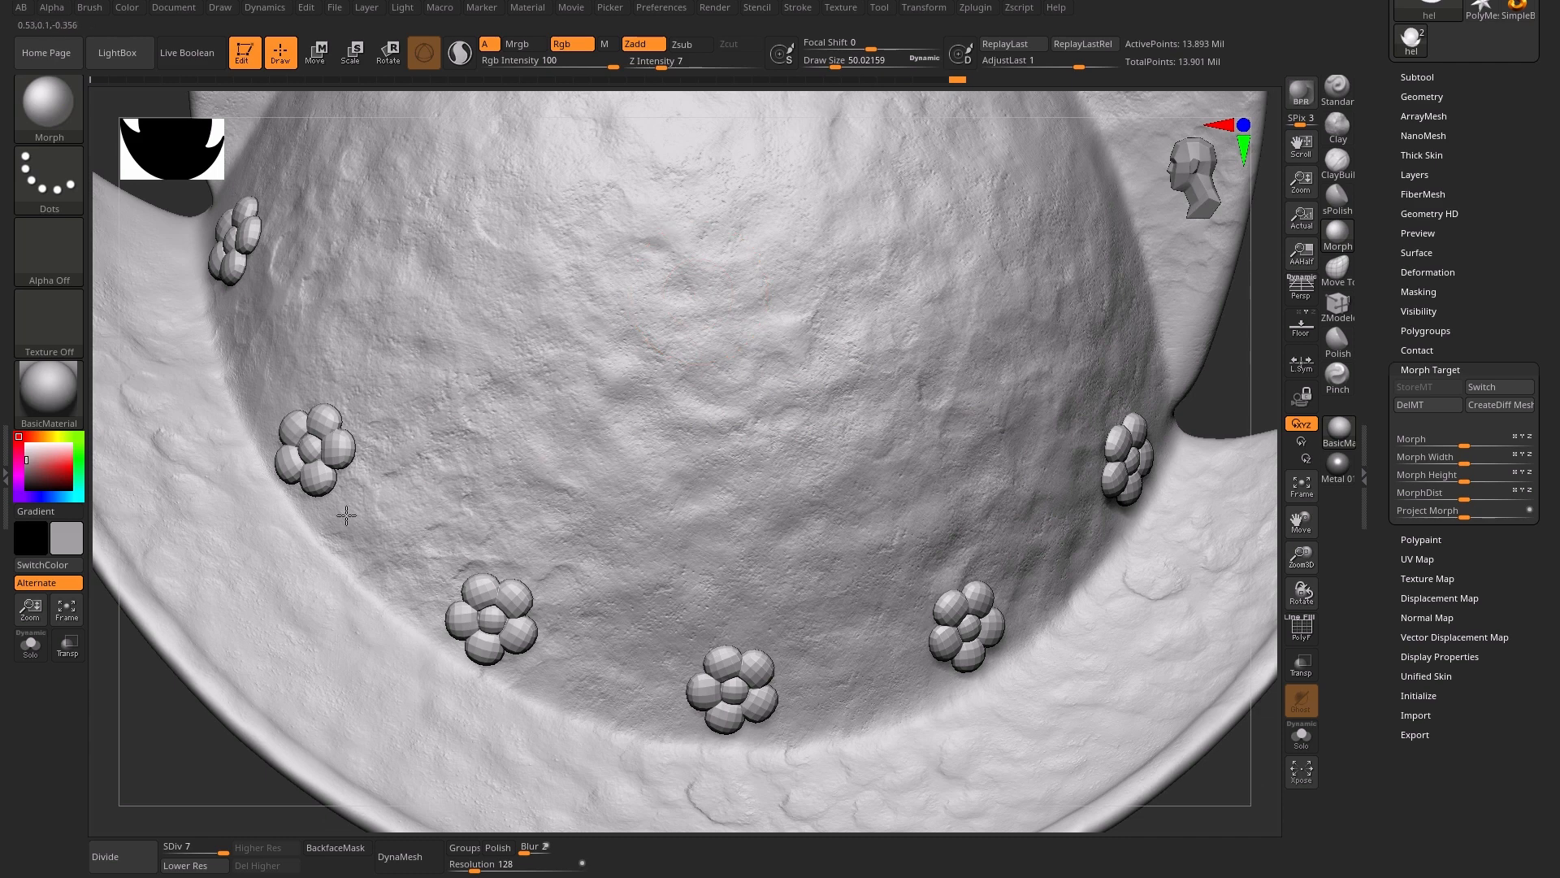
{"action": "left_click_drag", "start_coordinate": [346, 515], "coordinate": [337, 493]}
{"action": "left_click_drag", "start_coordinate": [156, 633], "coordinate": [200, 681], "text": "alt"}
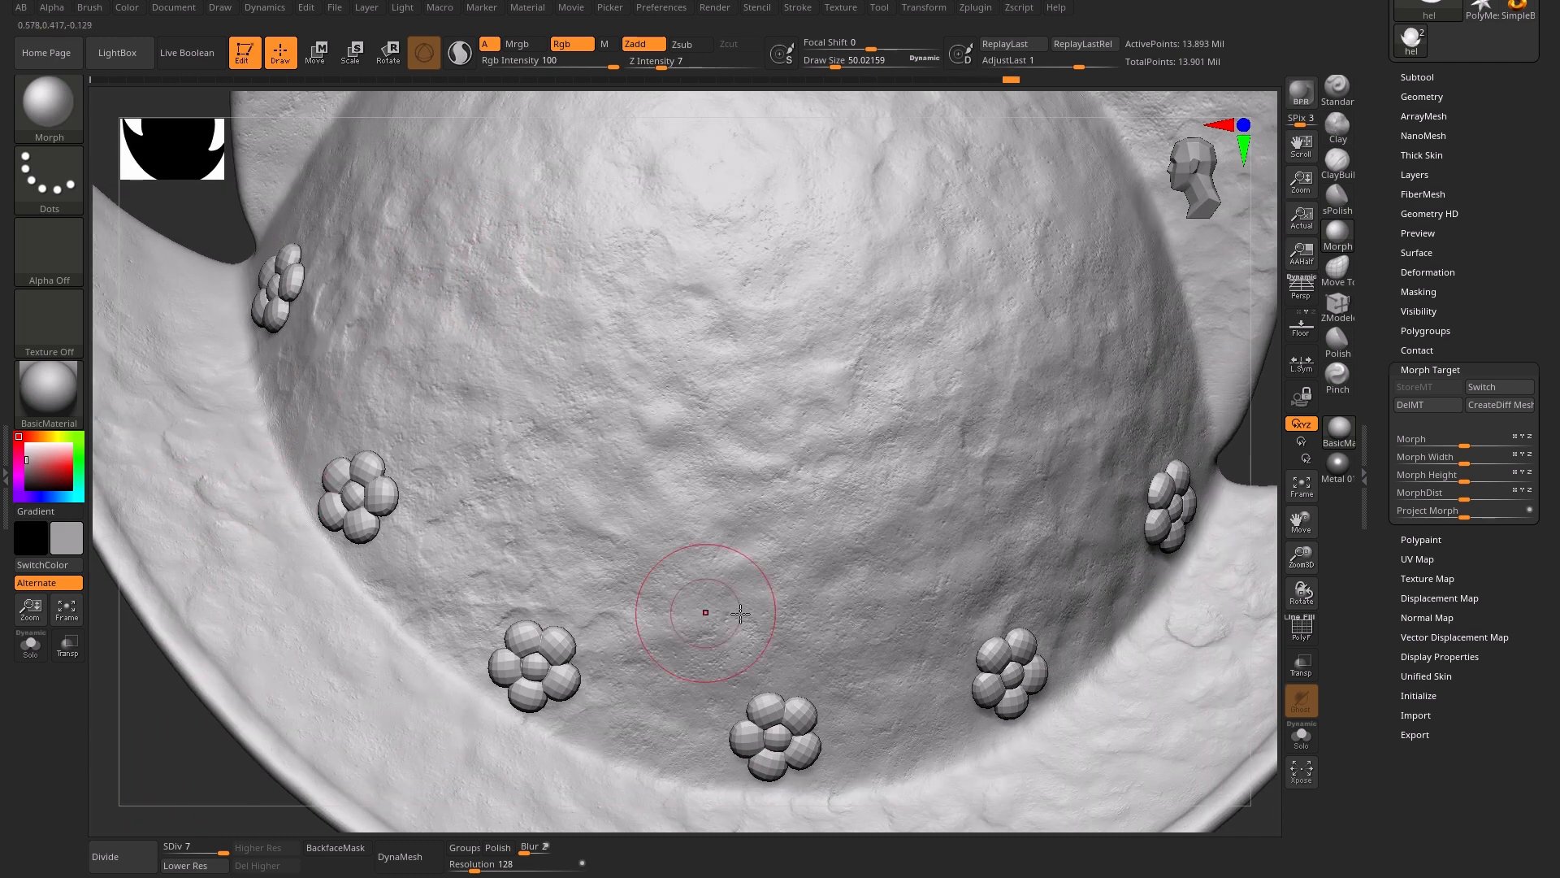
{"action": "left_click_drag", "start_coordinate": [740, 613], "coordinate": [910, 708]}
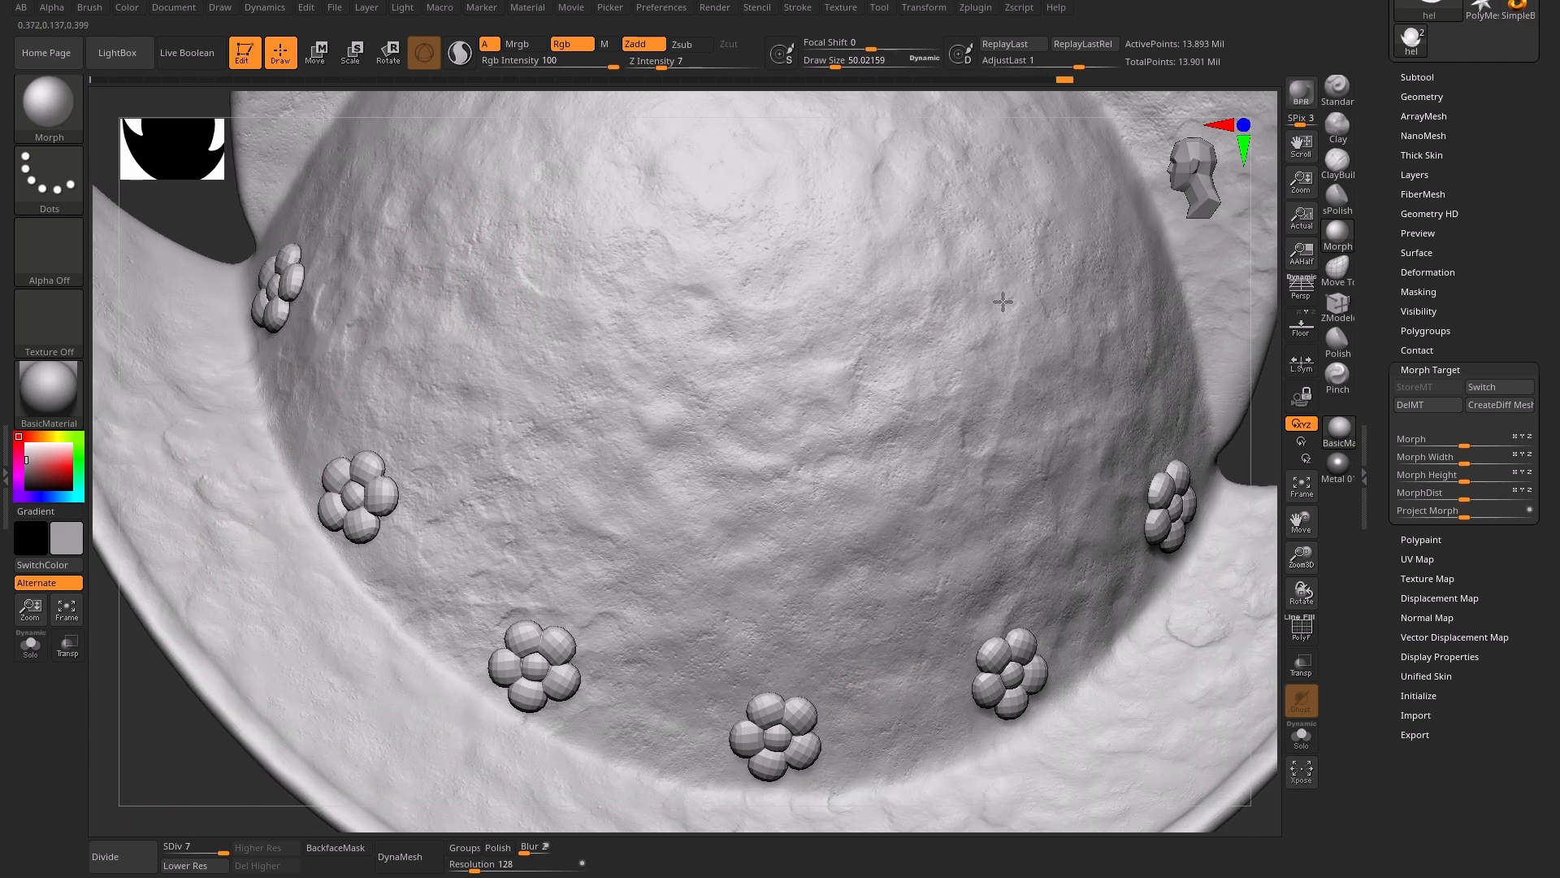
Delete the stored morph target and add a new sculpt layer for the next texture pass
{"action": "left_click_drag", "start_coordinate": [1262, 459], "coordinate": [1027, 547], "text": "alt"}
{"action": "left_click_drag", "start_coordinate": [1195, 159], "coordinate": [1033, 523], "text": "alt"}
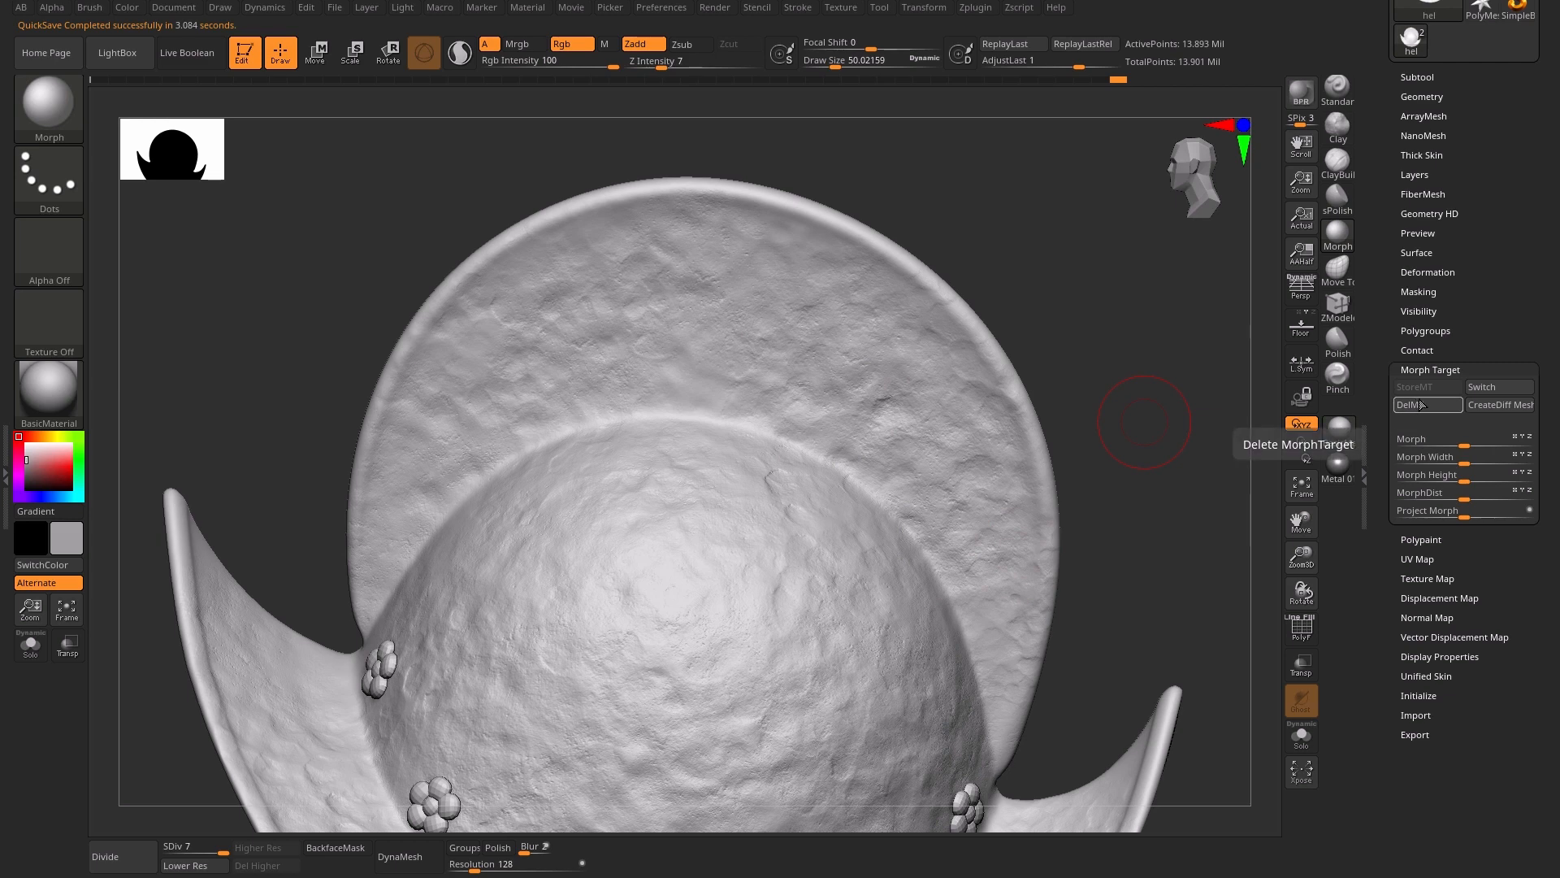
{"action": "left_click", "coordinate": [1423, 175]}
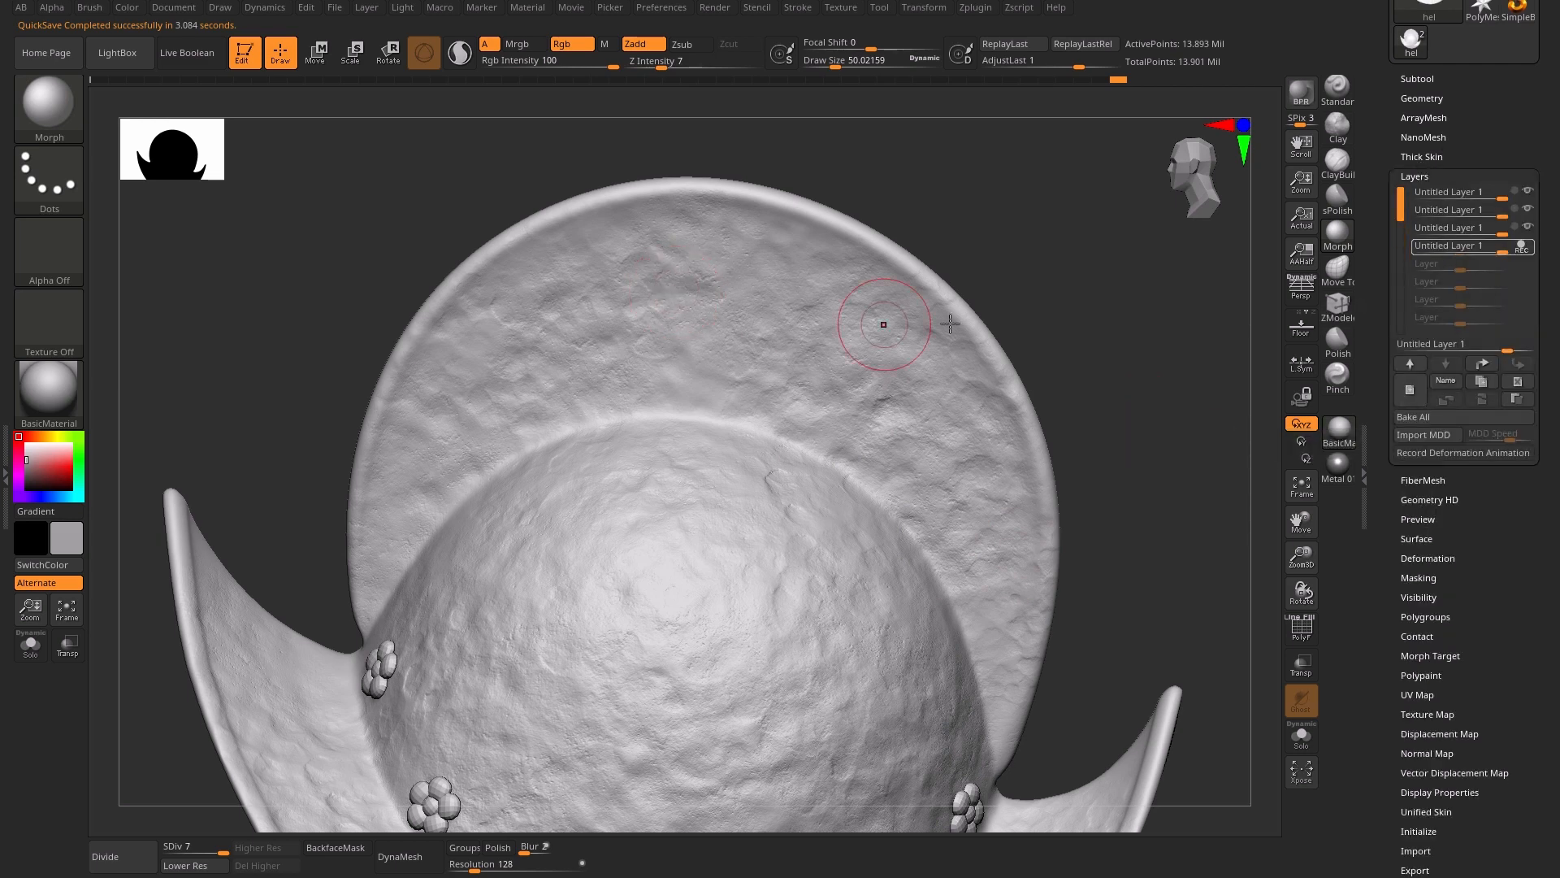
{"action": "left_click_drag", "start_coordinate": [1166, 350], "coordinate": [1114, 355]}
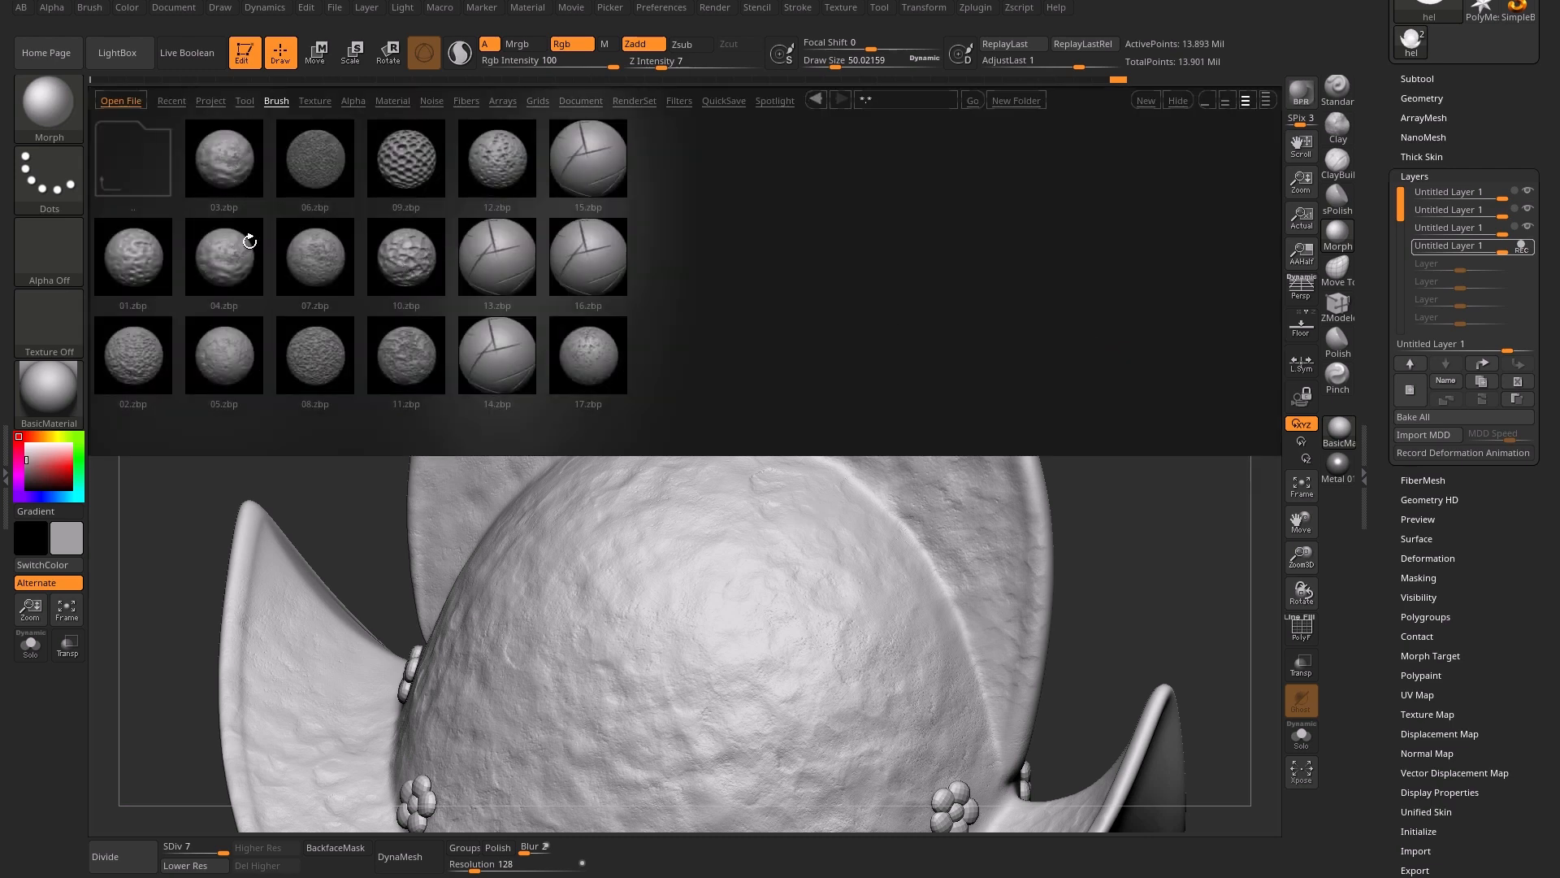
Load metal brush 12 and store a new morph target of the helmet
{"action": "double_click", "coordinate": [516, 154]}
{"action": "mouse_move", "coordinate": [522, 185]}
{"action": "left_mouse_down"}
{"action": "mouse_move", "coordinate": [1052, 257]}
{"action": "mouse_move", "coordinate": [1154, 529]}
{"action": "left_mouse_up"}
{"action": "left_click", "coordinate": [1430, 656]}
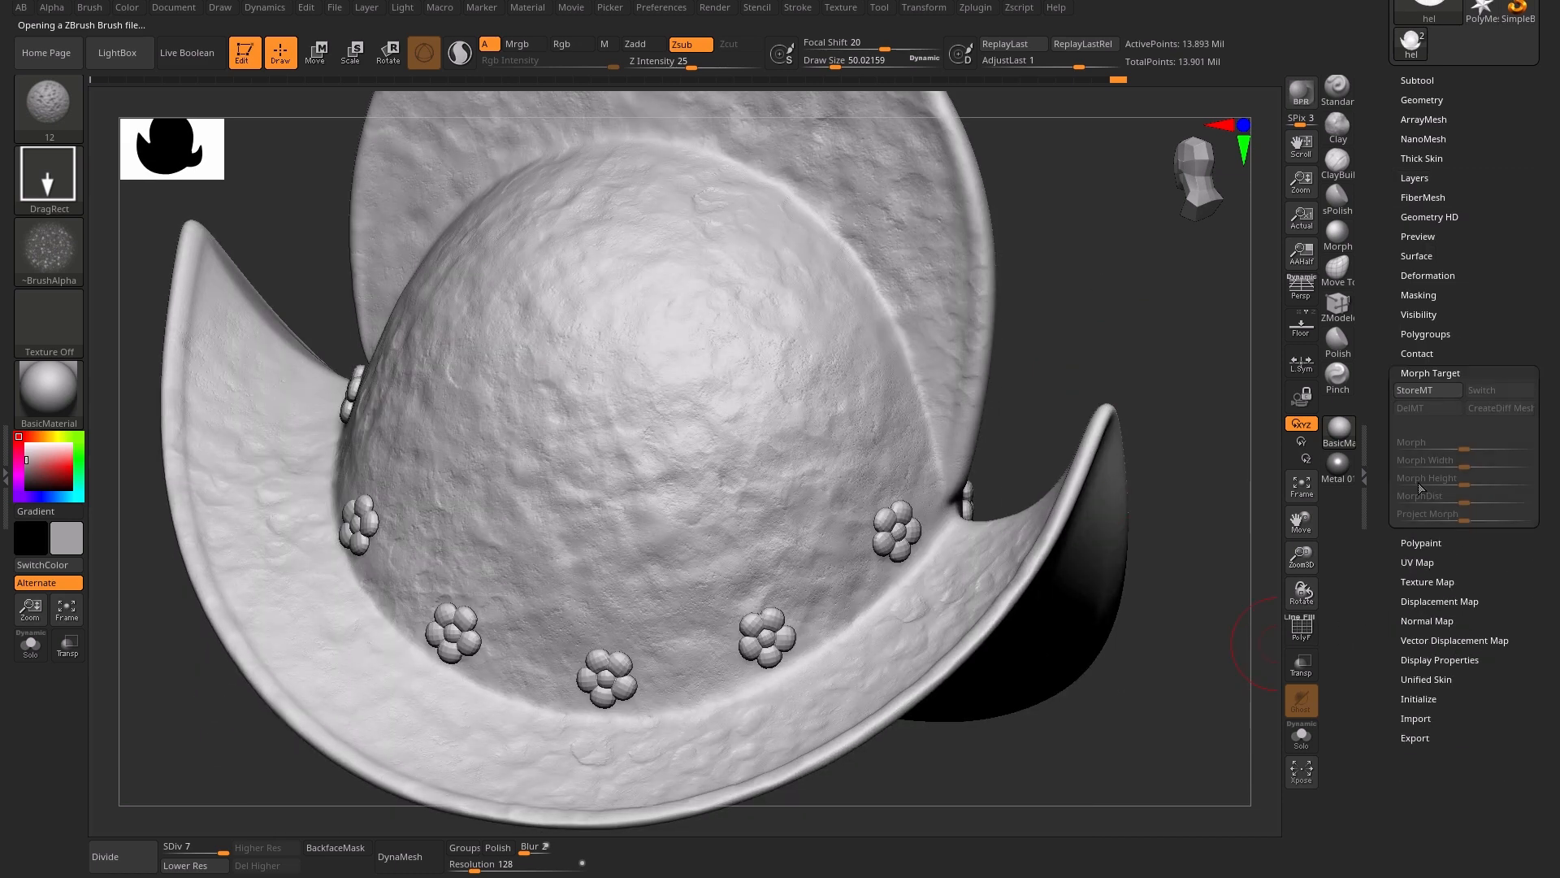
{"action": "left_click", "coordinate": [1414, 391]}
Stamp the brush 12 pitting across the dome with Z Intensity 19 and draw size about 101
{"action": "left_click_drag", "start_coordinate": [1051, 317], "coordinate": [715, 348]}
{"action": "left_click_drag", "start_coordinate": [691, 66], "coordinate": [681, 68]}
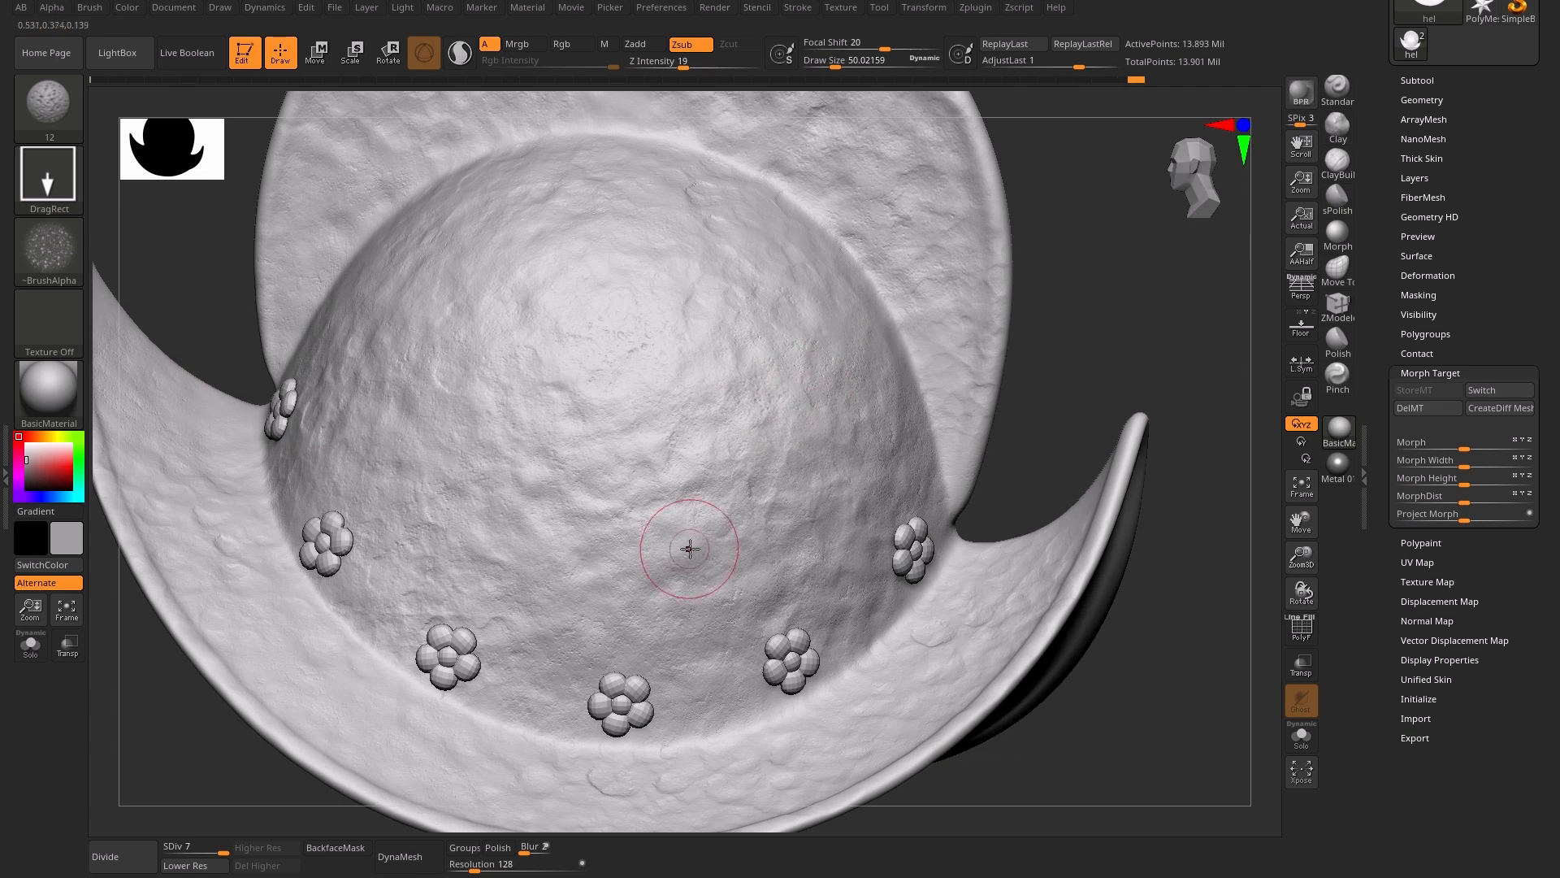
{"action": "left_click_drag", "start_coordinate": [429, 449], "coordinate": [501, 383]}
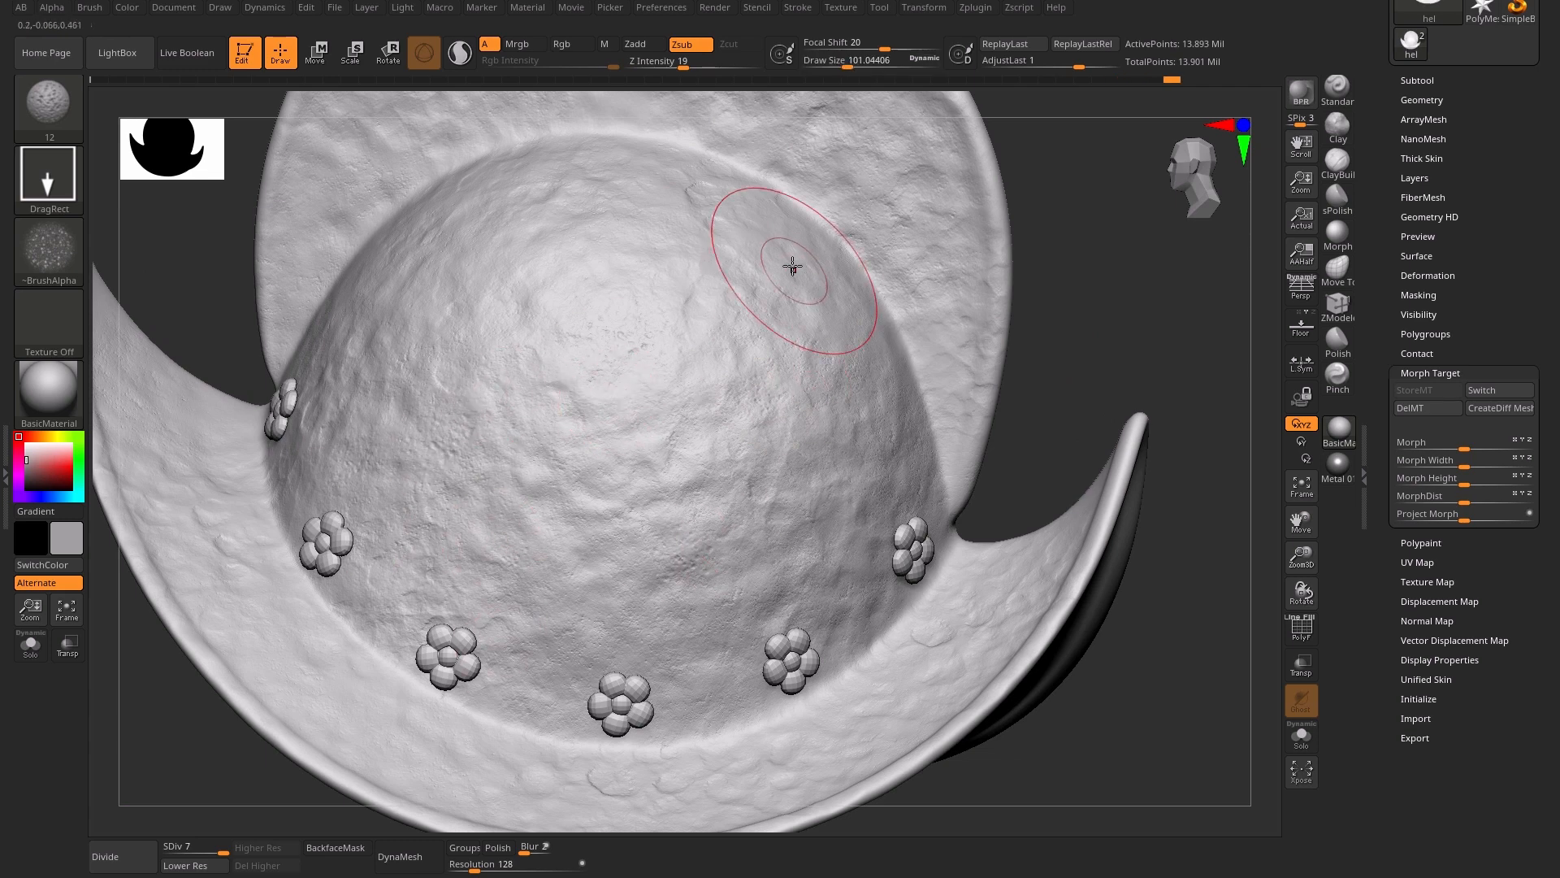
{"action": "left_click_drag", "start_coordinate": [792, 268], "coordinate": [774, 198]}
{"action": "left_click_drag", "start_coordinate": [675, 213], "coordinate": [717, 163]}
{"action": "left_click_drag", "start_coordinate": [806, 535], "coordinate": [886, 538]}
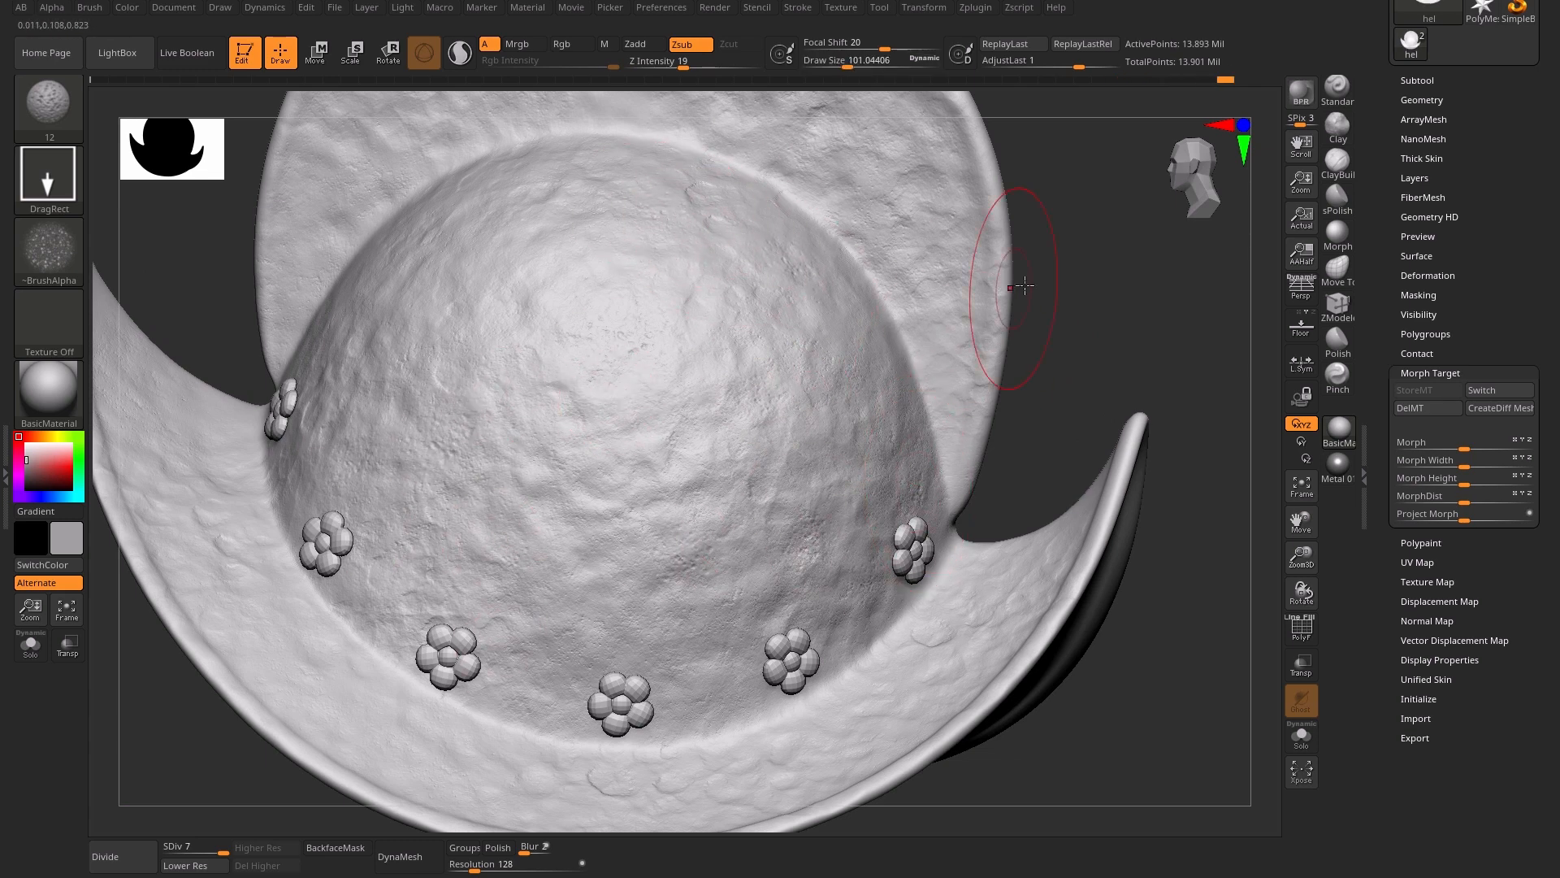
Stamp the brush 12 pitting over the crest and soften the texture using the Morph brush
{"action": "left_click_drag", "start_coordinate": [1026, 287], "coordinate": [1021, 385], "text": "alt"}
{"action": "left_click_drag", "start_coordinate": [926, 444], "coordinate": [985, 390]}
{"action": "left_click_drag", "start_coordinate": [1073, 199], "coordinate": [1091, 351], "text": "alt"}
{"action": "left_click_drag", "start_coordinate": [636, 356], "coordinate": [695, 298]}
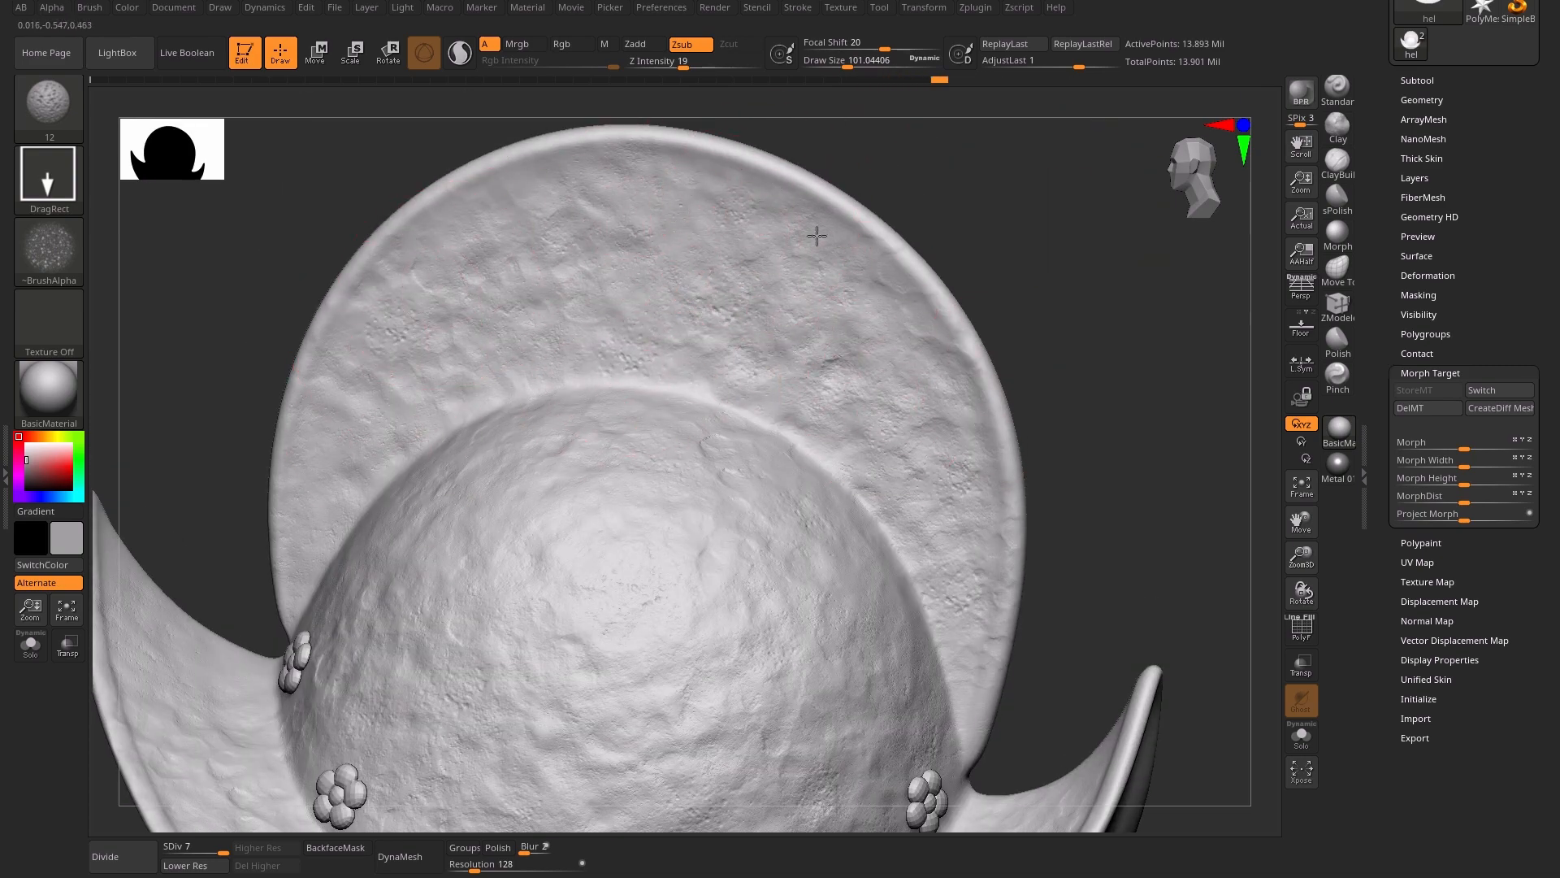
{"action": "mouse_move", "coordinate": [1057, 244]}
{"action": "left_mouse_down"}
{"action": "mouse_move", "coordinate": [1038, 332]}
{"action": "mouse_move", "coordinate": [992, 307]}
{"action": "mouse_move", "coordinate": [1062, 285]}
{"action": "left_mouse_up"}
{"action": "left_click", "coordinate": [1337, 236]}
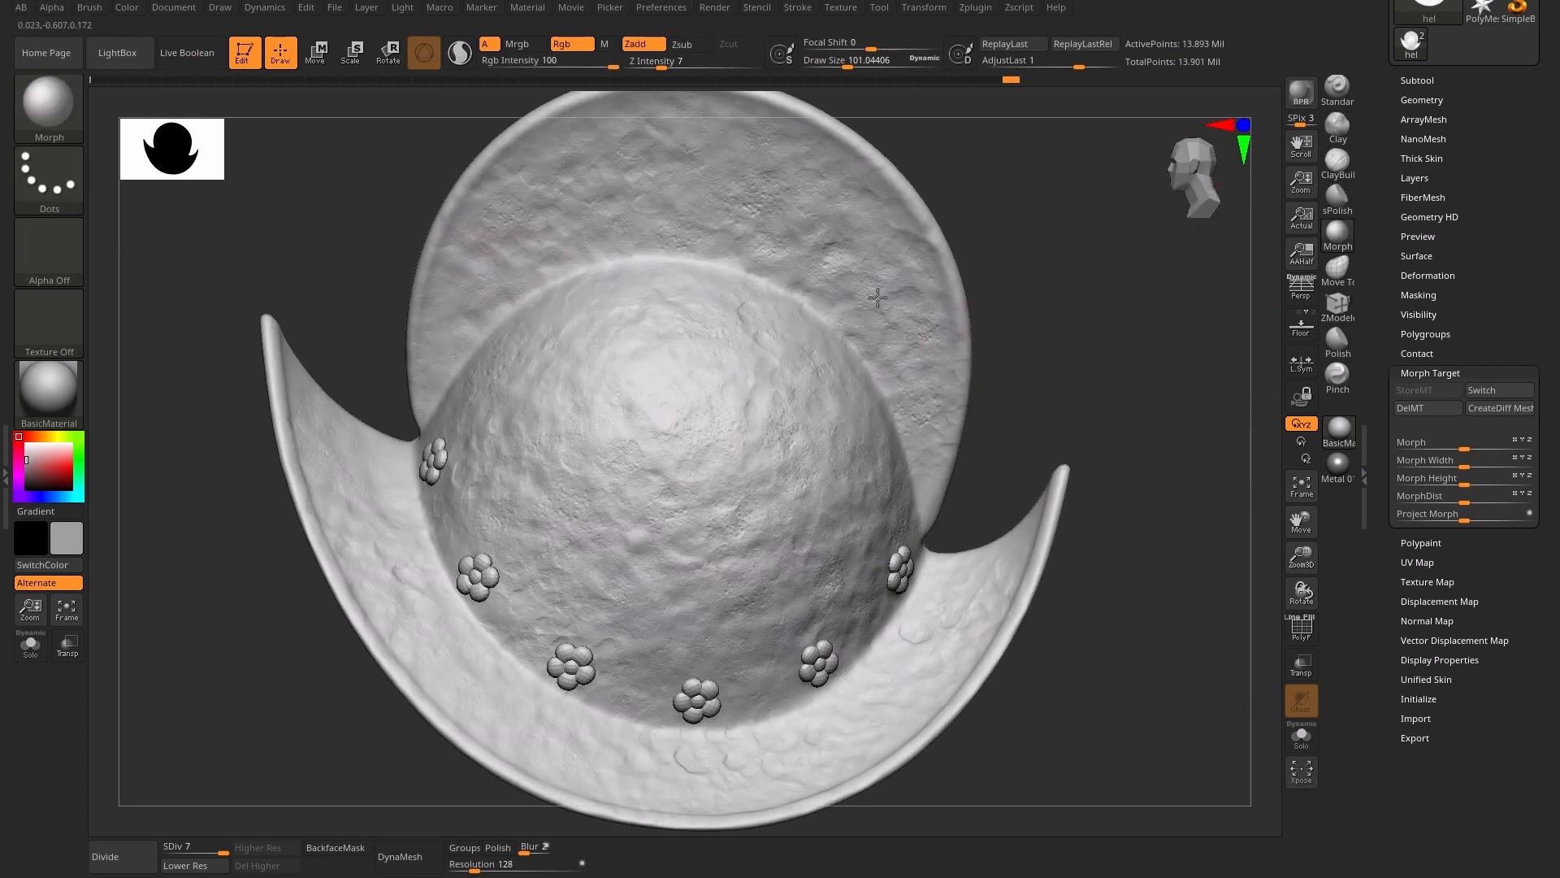
{"action": "mouse_move", "coordinate": [1057, 204]}
{"action": "left_mouse_down", "text": "alt"}
{"action": "mouse_move", "coordinate": [1062, 348]}
{"action": "mouse_move", "coordinate": [578, 323]}
{"action": "left_mouse_up", "text": "alt"}
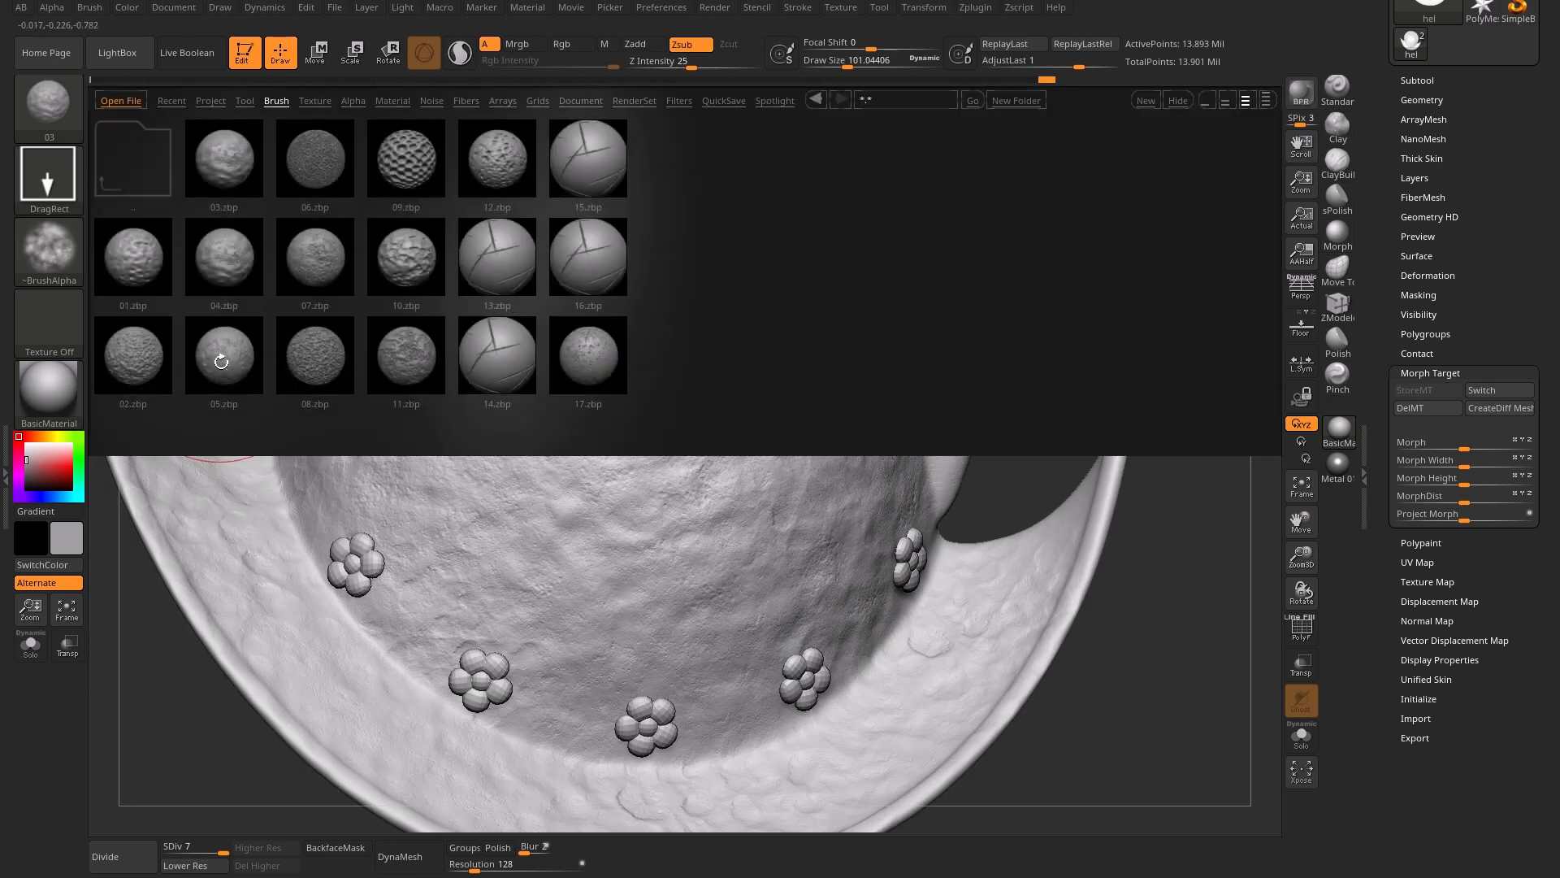
Load metal brush 05 and set up another sculpt layer with a newly stored morph target
{"action": "double_click", "coordinate": [221, 361]}
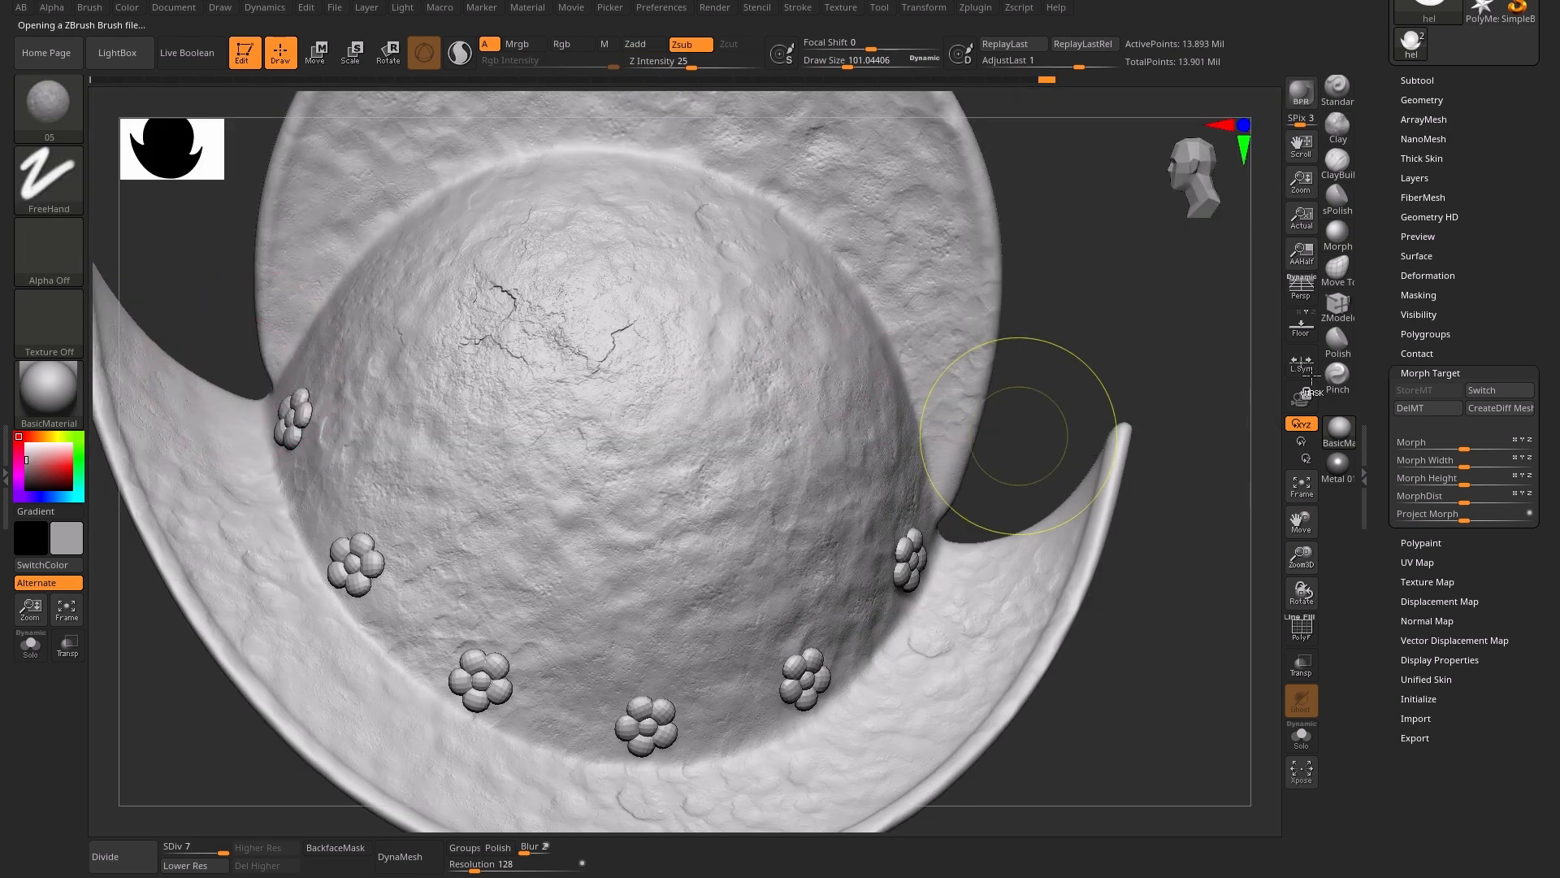
{"action": "left_click", "coordinate": [1415, 178]}
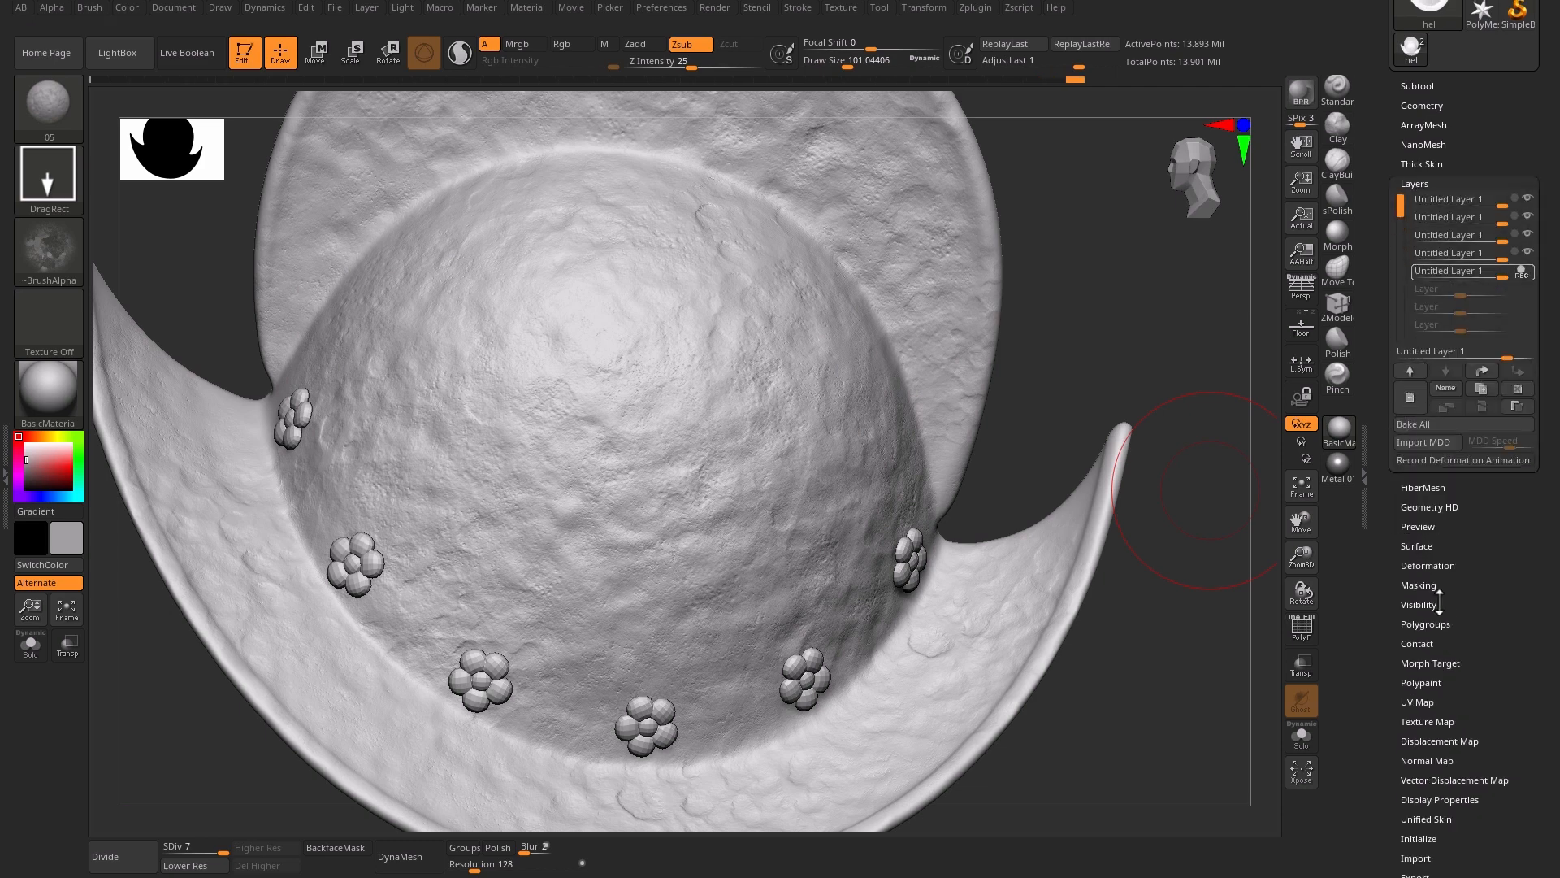
{"action": "left_click_drag", "start_coordinate": [1439, 603], "coordinate": [1458, 564]}
{"action": "left_click", "coordinate": [1438, 637]}
{"action": "left_click", "coordinate": [1428, 369]}
Stamp the brush 05 crack texture across the dome at Z Intensity 25
{"action": "left_click_drag", "start_coordinate": [544, 513], "coordinate": [790, 598]}
{"action": "left_click_drag", "start_coordinate": [618, 295], "coordinate": [850, 364]}
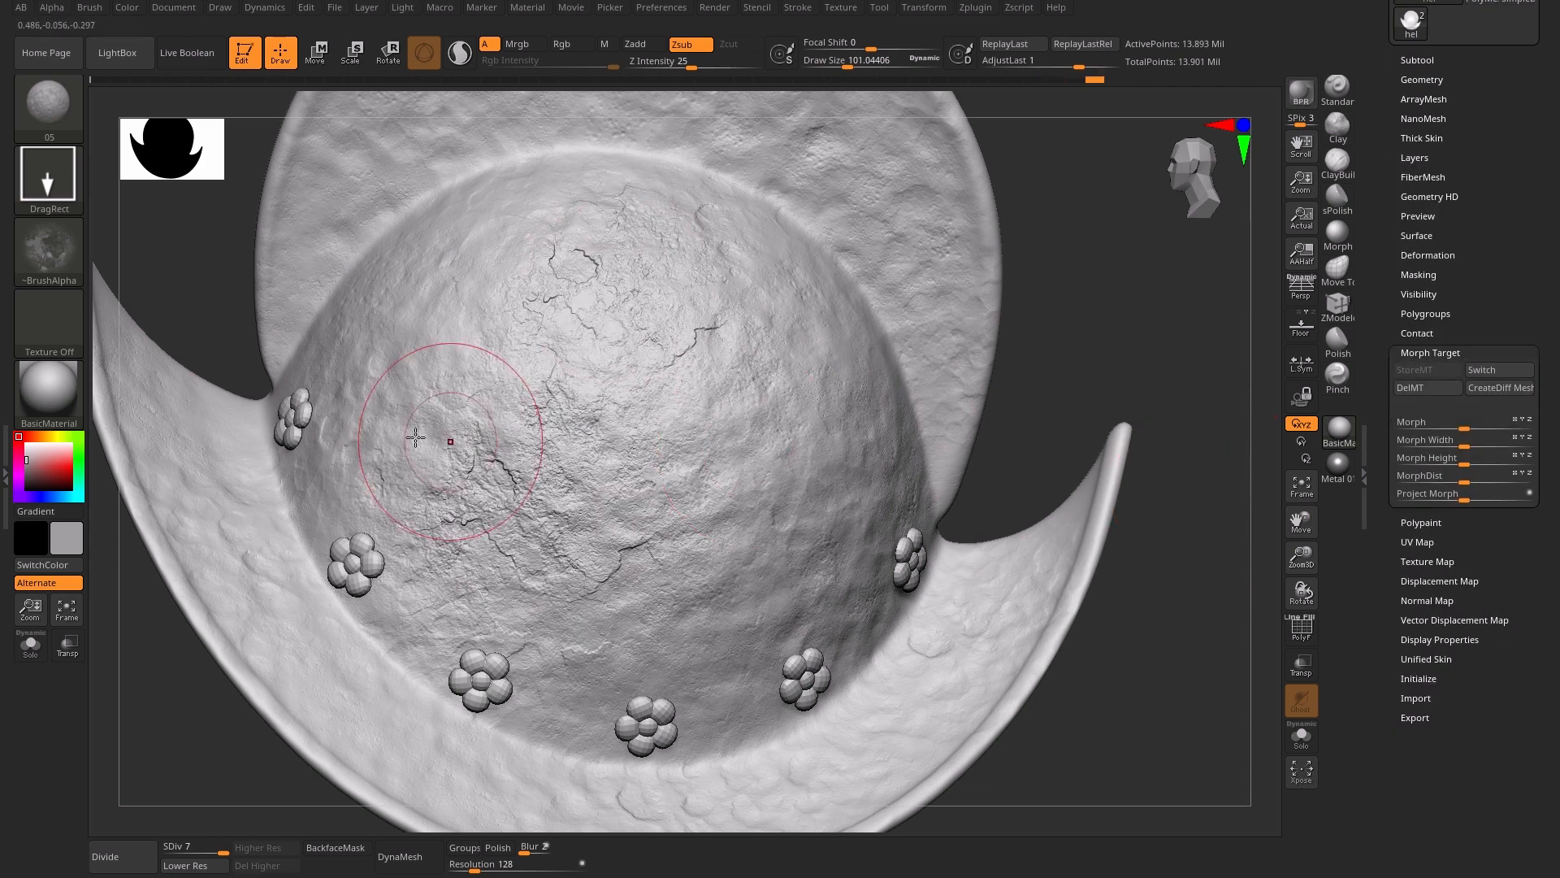
{"action": "mouse_move", "coordinate": [976, 455]}
{"action": "left_mouse_down"}
{"action": "mouse_move", "coordinate": [1080, 313]}
{"action": "mouse_move", "coordinate": [1072, 411]}
{"action": "left_mouse_up"}
Reduce Z Intensity to 20 and stamp the brush 05 cracks over the crest and brim
{"action": "left_click_drag", "start_coordinate": [692, 65], "coordinate": [684, 67]}
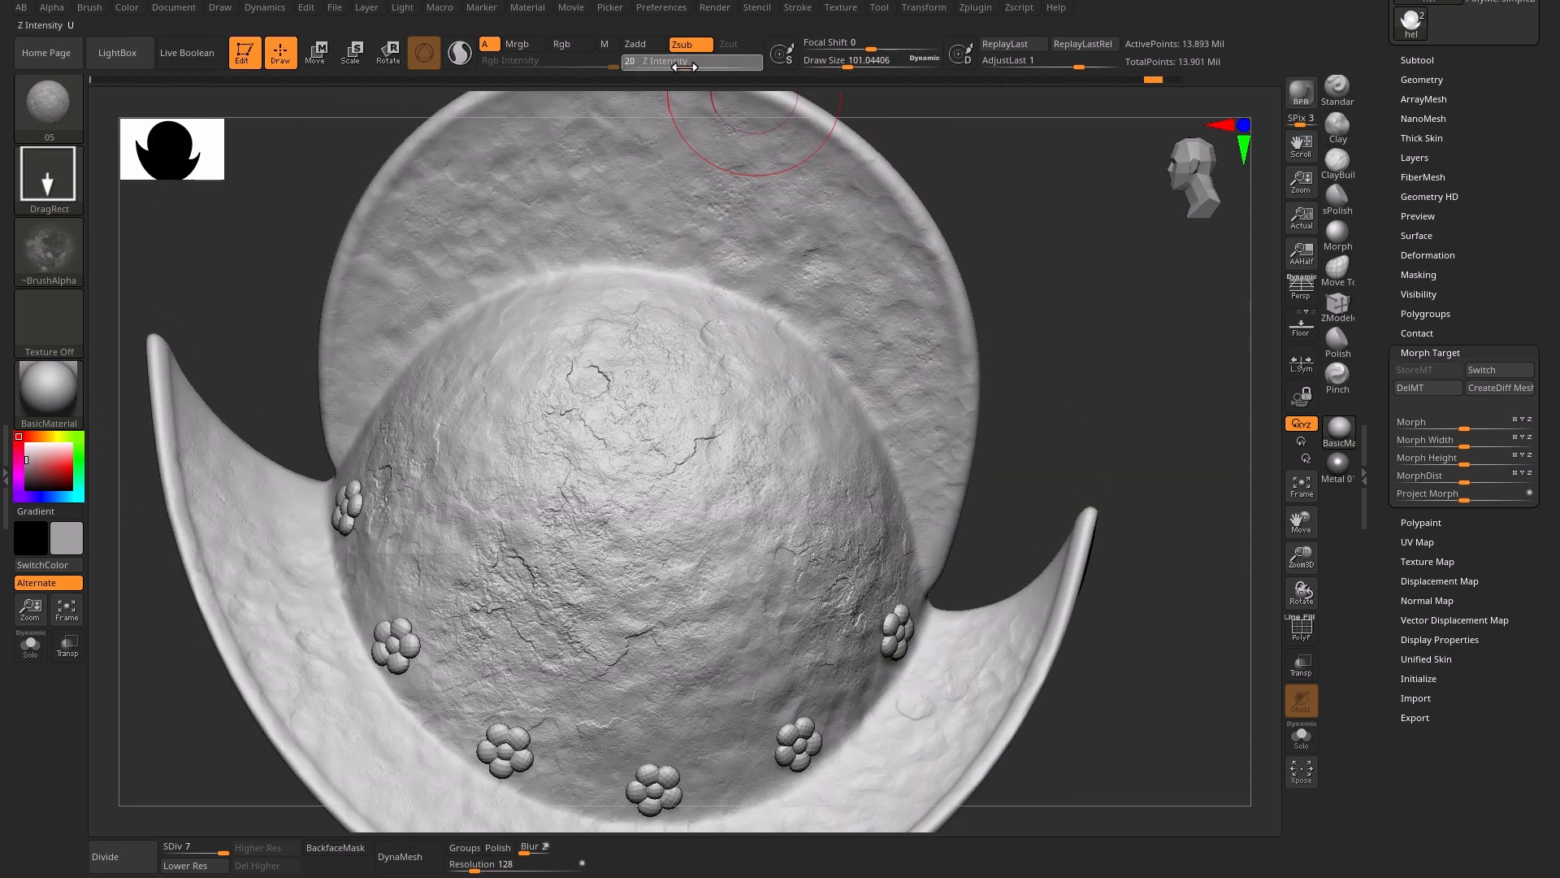
{"action": "right_click_drag", "start_coordinate": [735, 143], "coordinate": [739, 286], "text": "alt"}
{"action": "left_click_drag", "start_coordinate": [646, 317], "coordinate": [594, 361]}
{"action": "left_click_drag", "start_coordinate": [443, 414], "coordinate": [398, 451]}
{"action": "left_click_drag", "start_coordinate": [878, 486], "coordinate": [951, 512]}
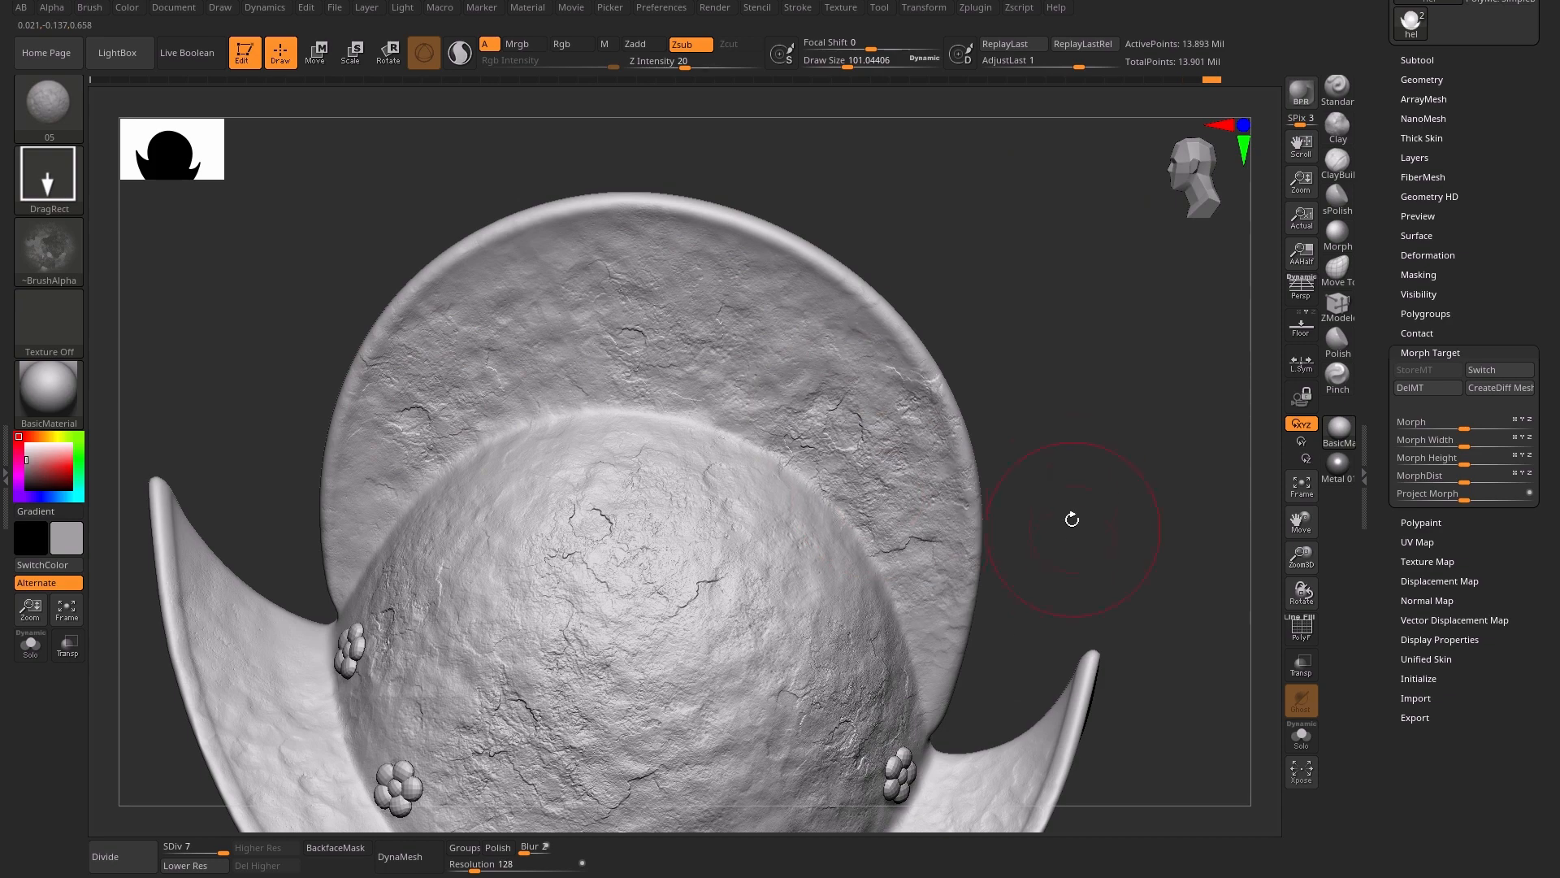
{"action": "left_click_drag", "start_coordinate": [1072, 519], "coordinate": [697, 559]}
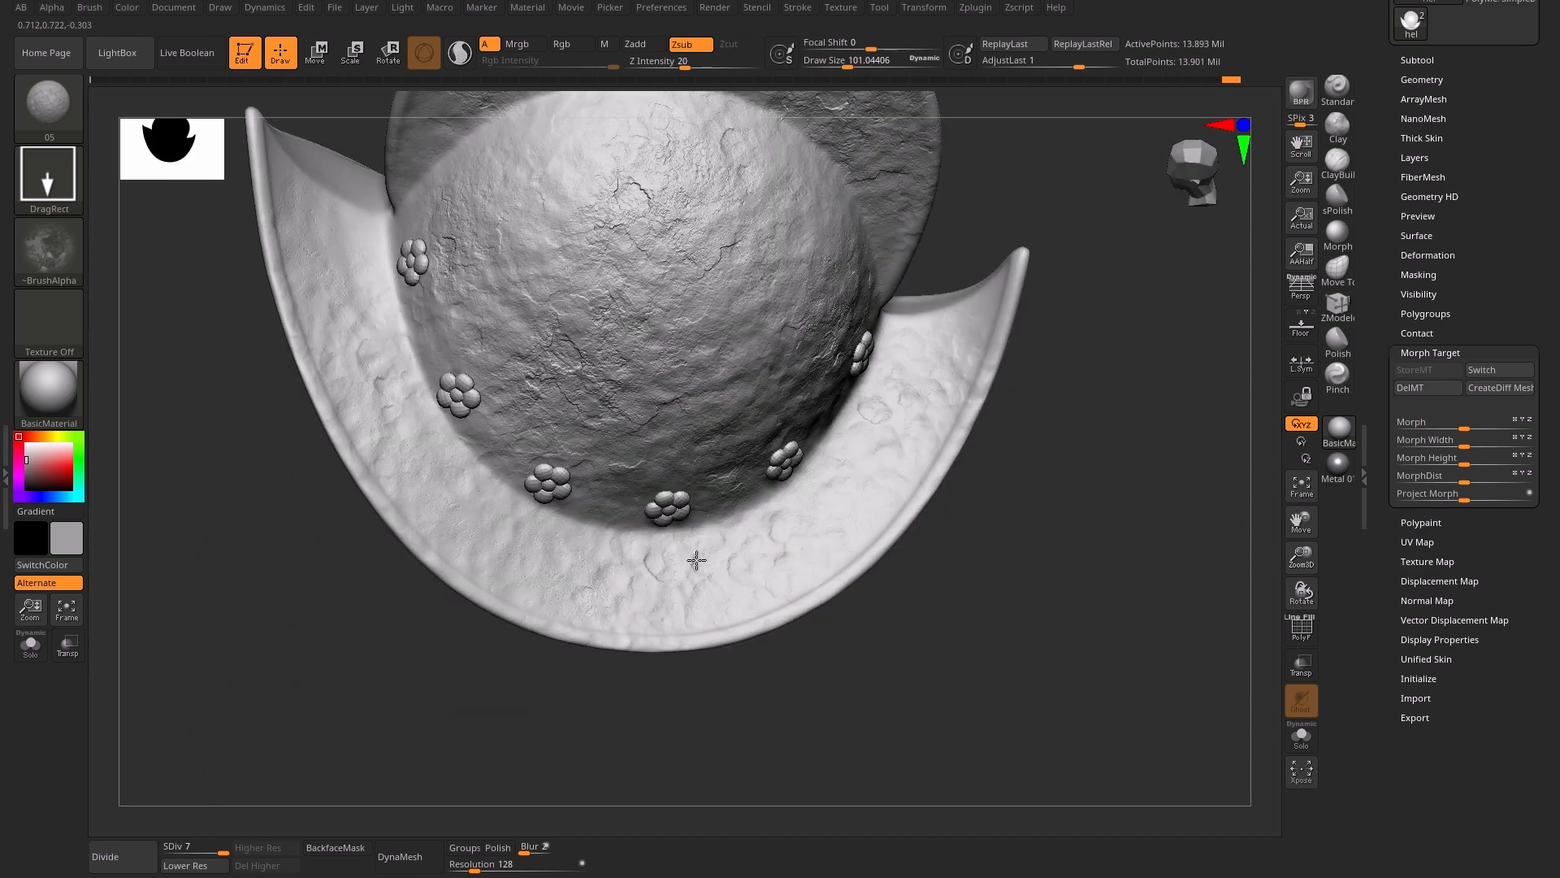
{"action": "mouse_move", "coordinate": [1080, 290]}
{"action": "left_mouse_down"}
{"action": "mouse_move", "coordinate": [1097, 241]}
{"action": "mouse_move", "coordinate": [1067, 285]}
{"action": "mouse_move", "coordinate": [1119, 463]}
{"action": "left_mouse_up"}
Soften the brush 05 cracks on the helmet using the Morph brush at draw sizes of about 72 and 62
{"action": "left_click", "coordinate": [1337, 235]}
{"action": "left_click_drag", "start_coordinate": [1108, 308], "coordinate": [1107, 398], "text": "alt"}
{"action": "key", "text": "s"}
{"action": "left_click_drag", "start_coordinate": [638, 317], "coordinate": [631, 317]}
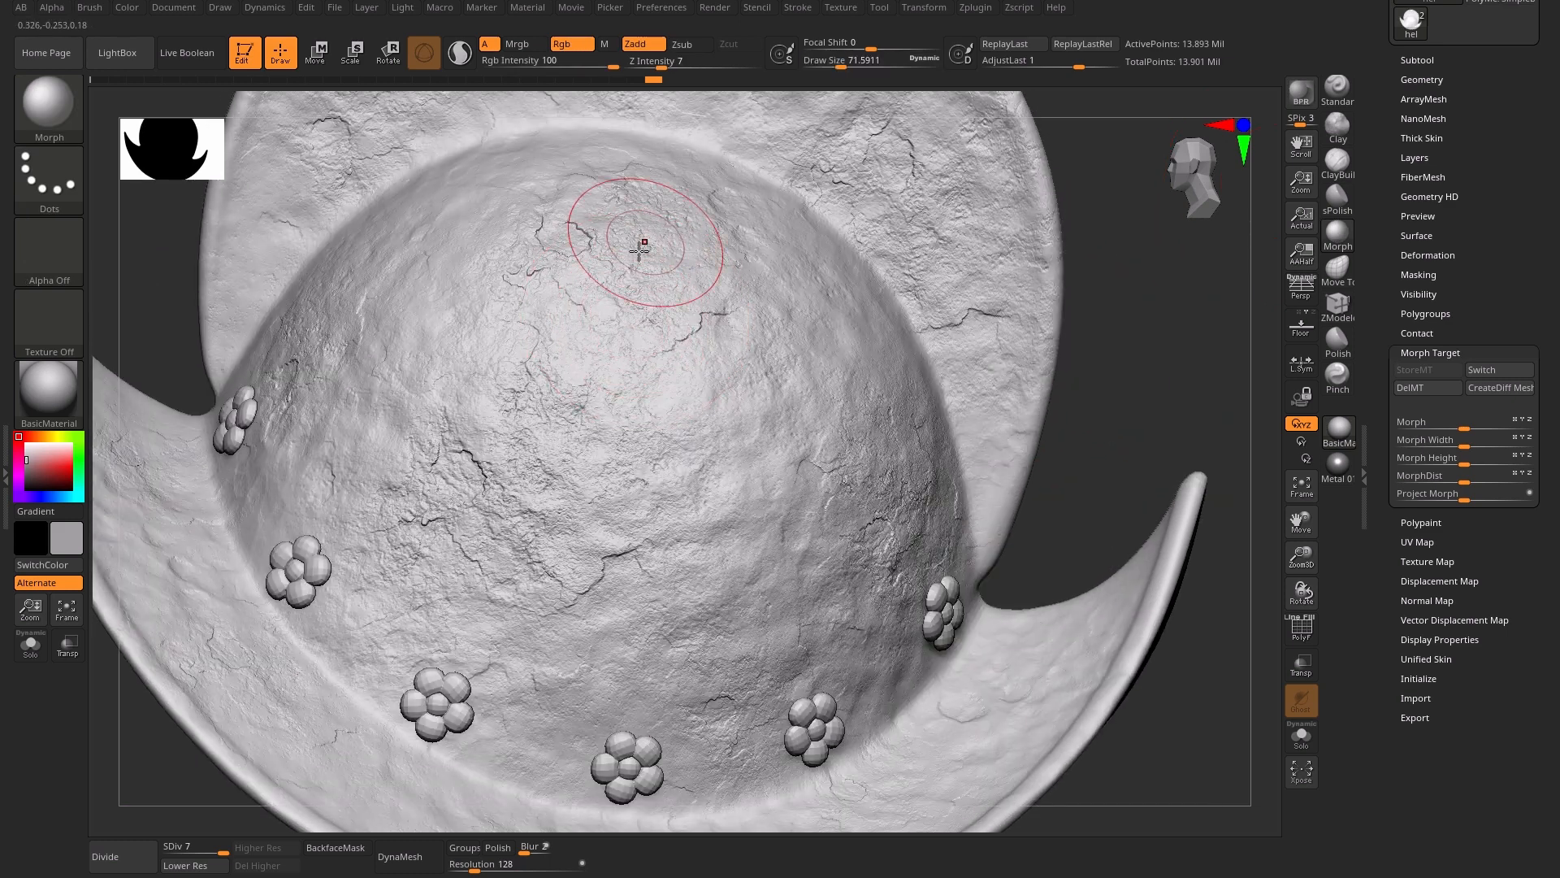
{"action": "left_click_drag", "start_coordinate": [638, 251], "coordinate": [608, 206]}
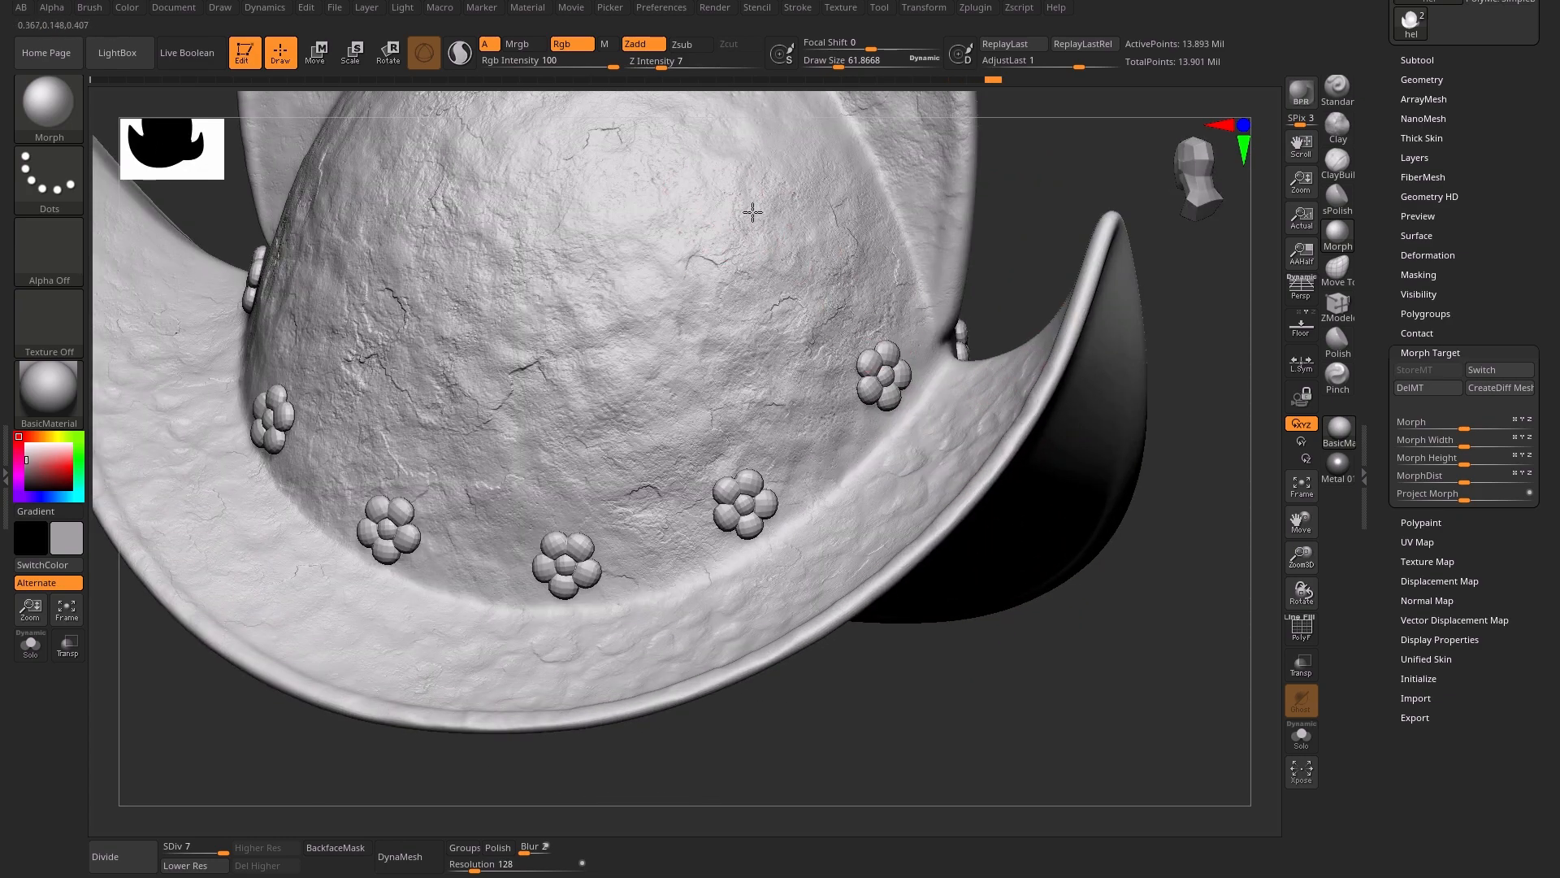
{"action": "left_click_drag", "start_coordinate": [1063, 236], "coordinate": [1095, 228]}
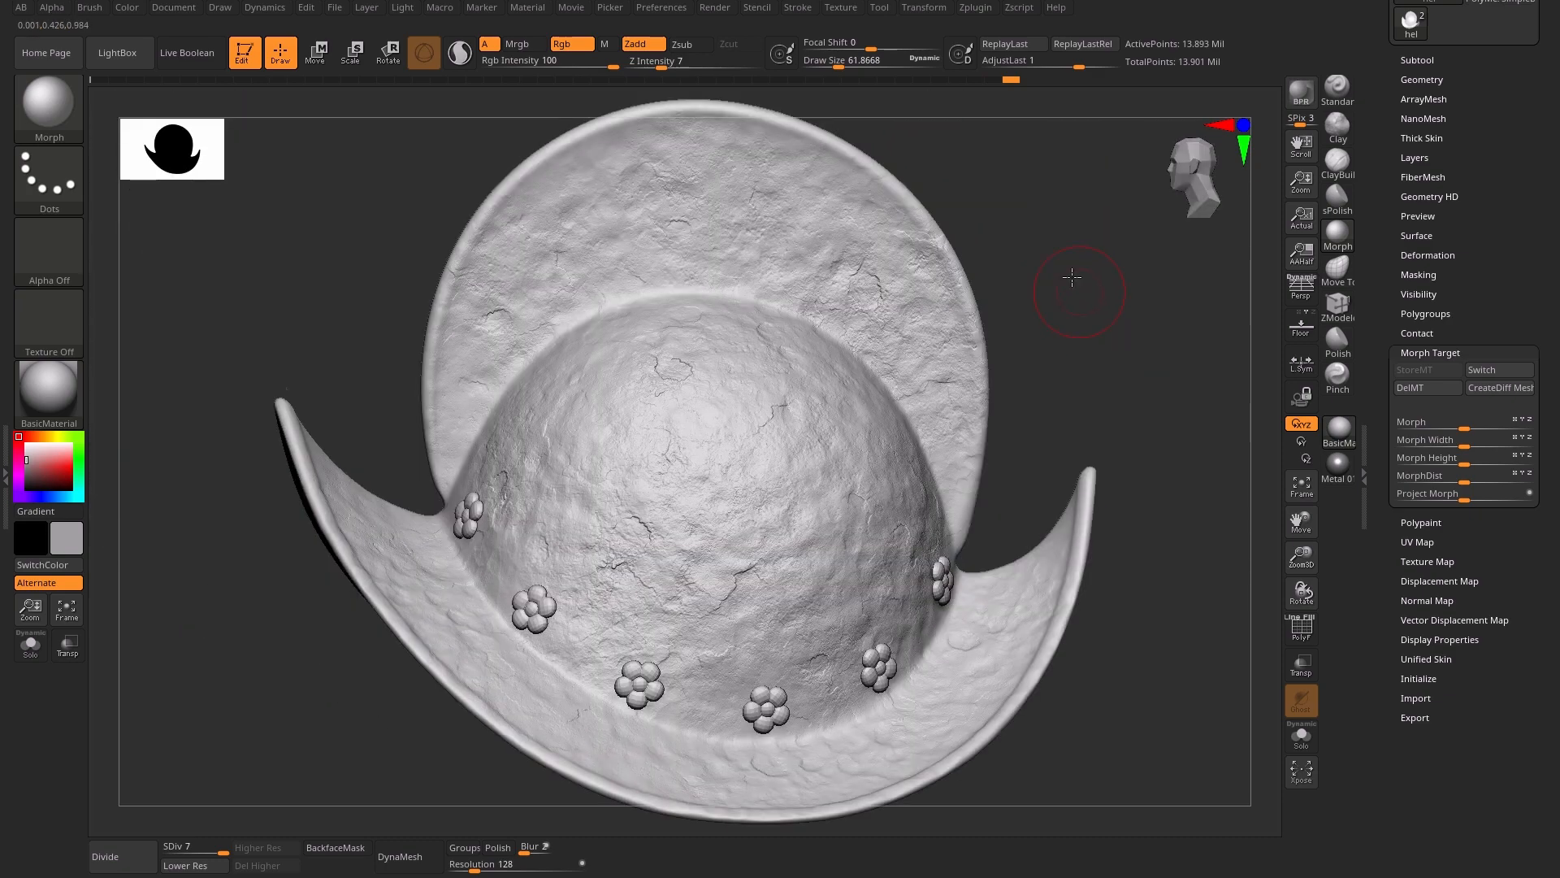
Add another sculpt layer and load metal brush 07
{"action": "left_click", "coordinate": [1414, 157]}
{"action": "left_click", "coordinate": [1424, 416]}
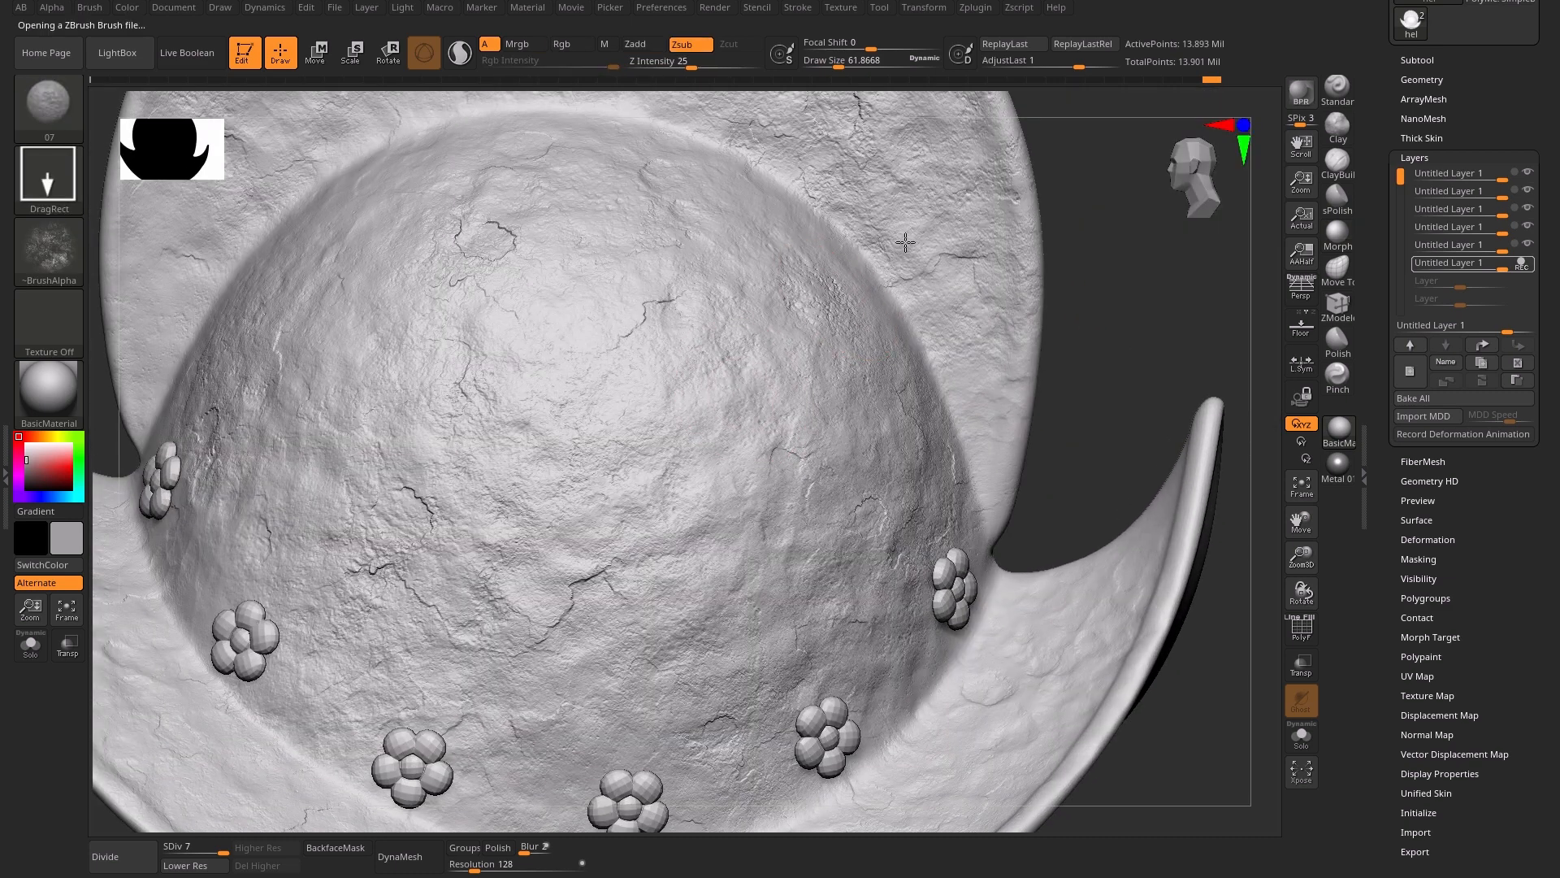
{"action": "left_click_drag", "start_coordinate": [1138, 288], "coordinate": [1097, 313]}
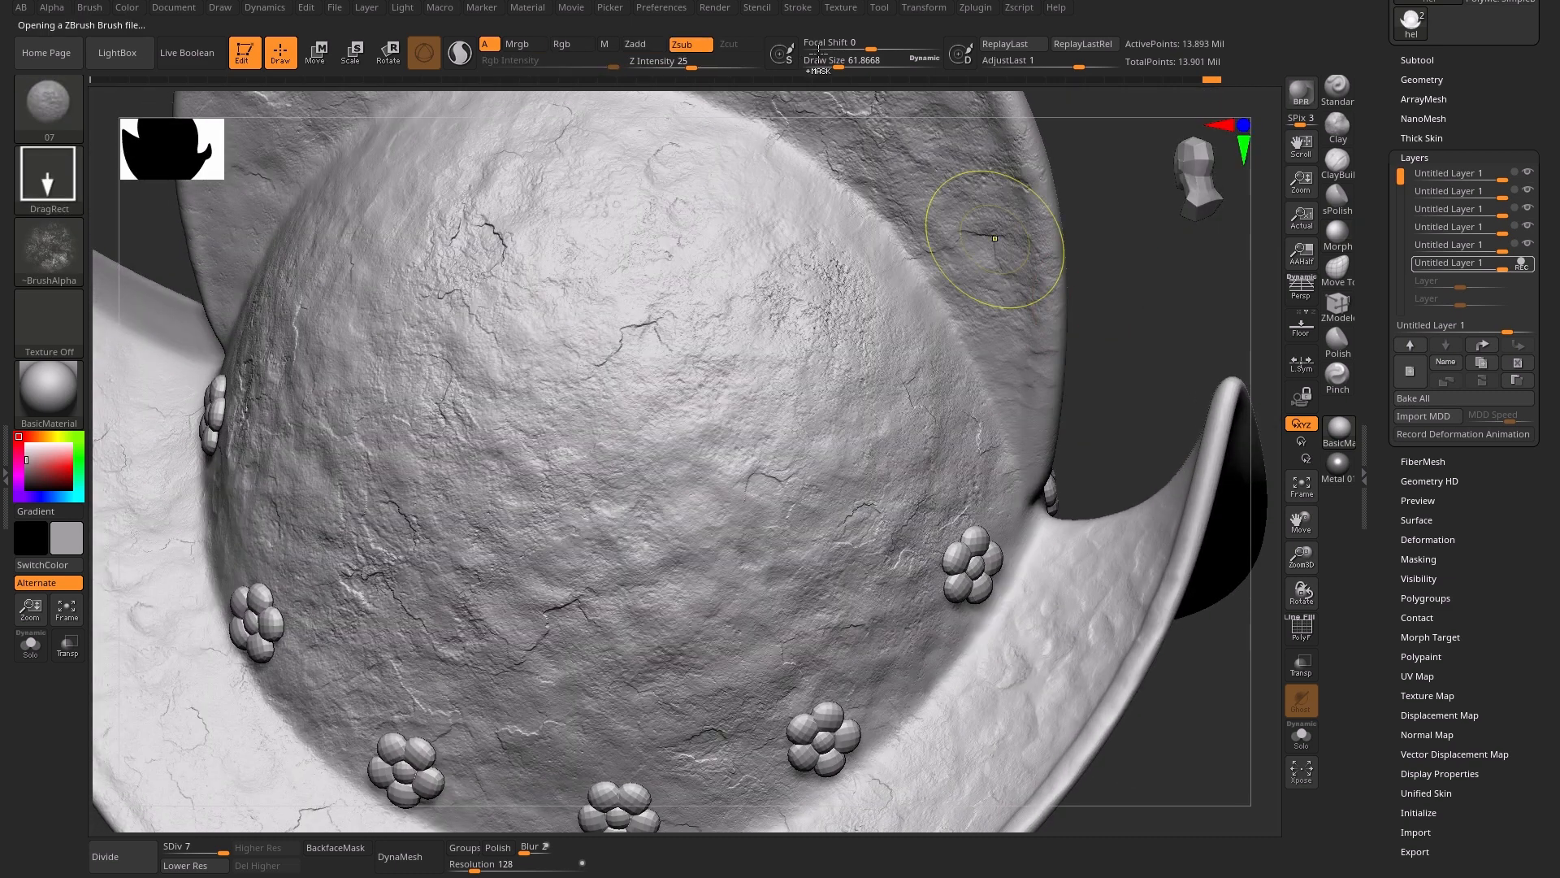
Set the Z Intensity of brush 07 to 21 and replace the morph target with a newly stored one
{"action": "left_click", "coordinate": [685, 62]}
{"action": "left_click", "coordinate": [1431, 638]}
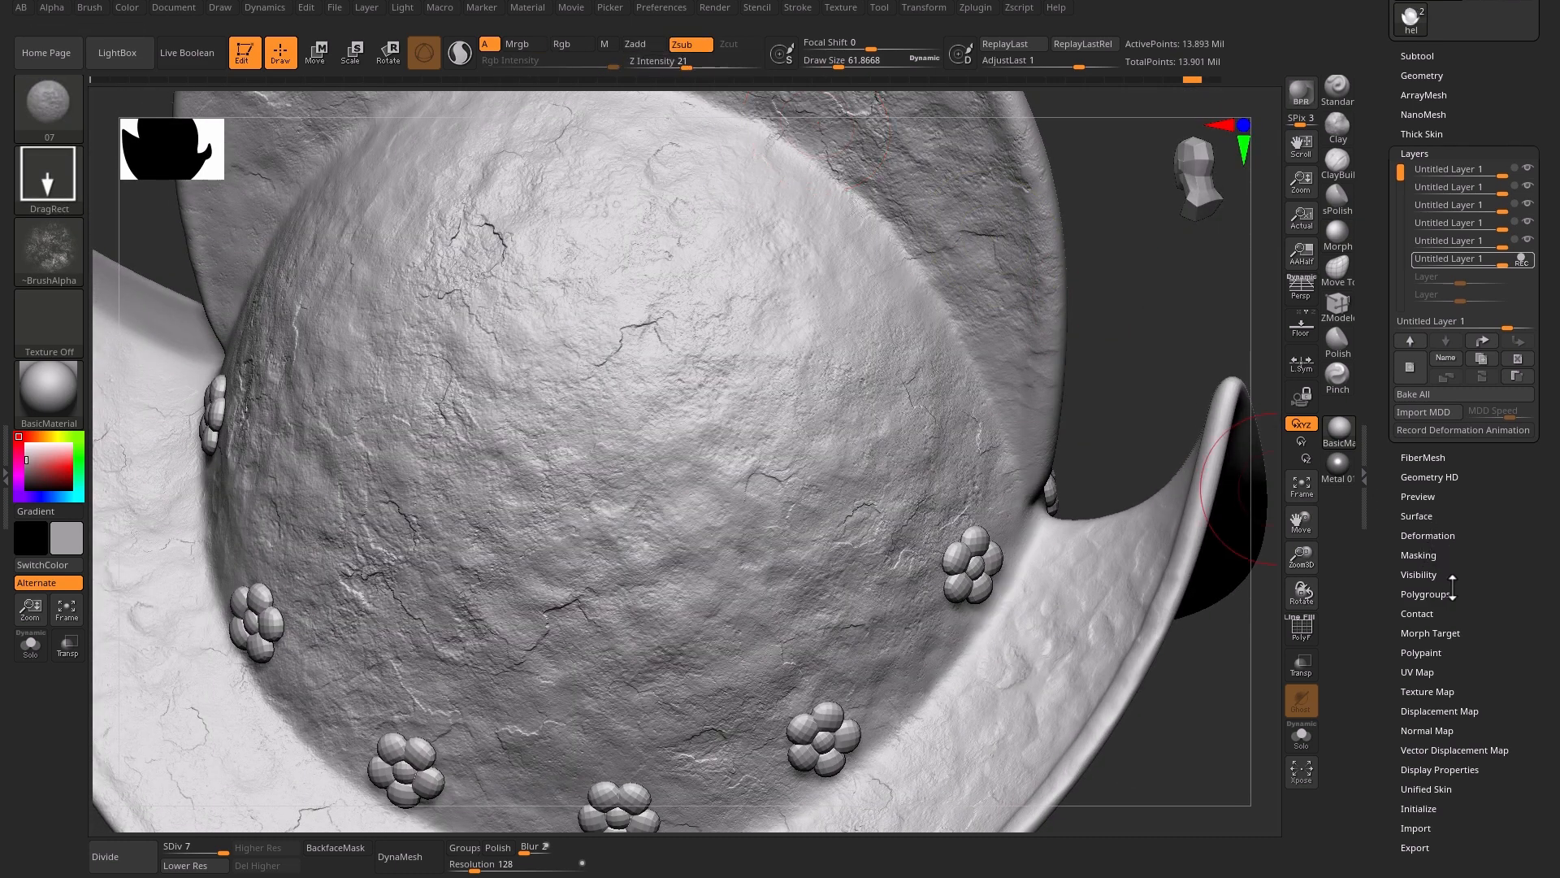
{"action": "left_click_drag", "start_coordinate": [1170, 313], "coordinate": [1170, 236]}
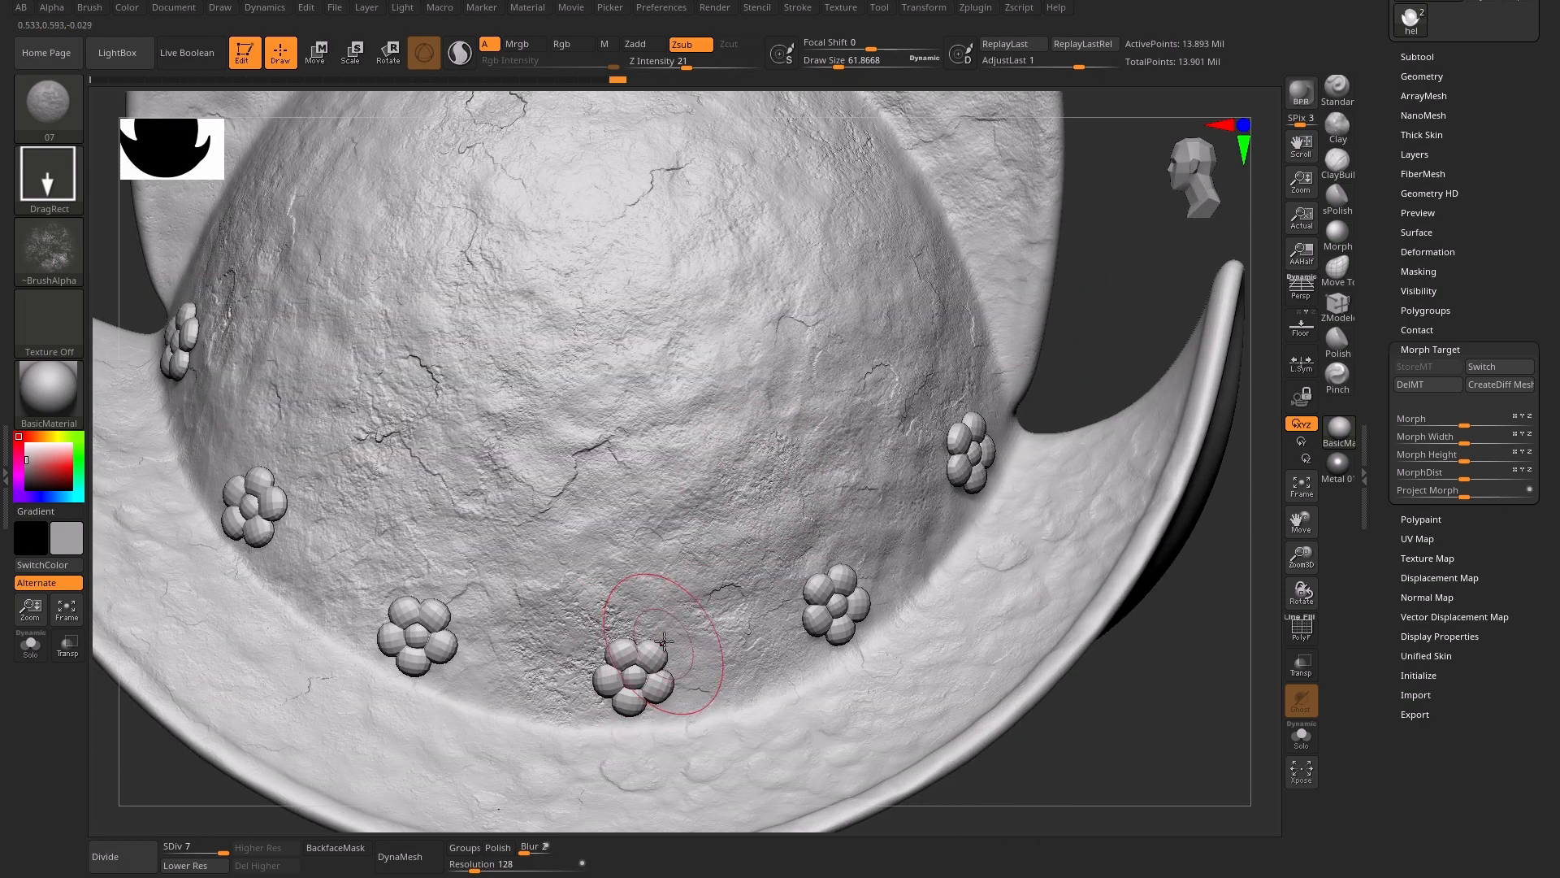
Stamp brush 07 over the helmet's dome, brim and crest to add fine pitted metal texture
{"action": "mouse_move", "coordinate": [1142, 312]}
{"action": "left_mouse_down"}
{"action": "mouse_move", "coordinate": [1059, 317]}
{"action": "mouse_move", "coordinate": [168, 759]}
{"action": "mouse_move", "coordinate": [627, 453]}
{"action": "left_mouse_up"}
{"action": "left_click_drag", "start_coordinate": [358, 738], "coordinate": [557, 411]}
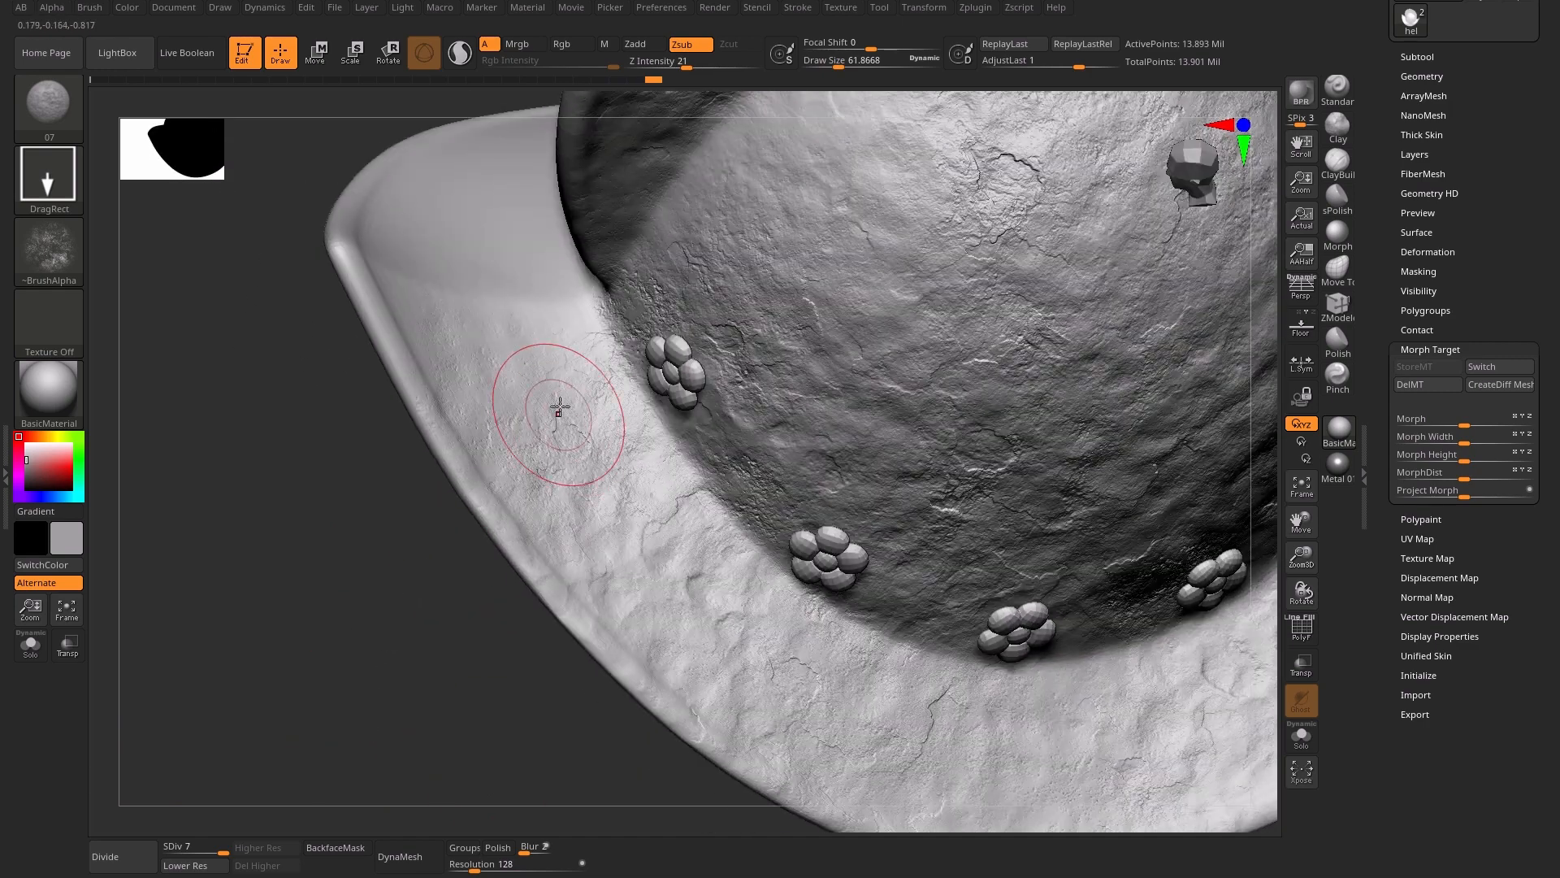
{"action": "left_click_drag", "start_coordinate": [781, 551], "coordinate": [685, 533]}
{"action": "left_click_drag", "start_coordinate": [648, 627], "coordinate": [681, 588]}
{"action": "left_click_drag", "start_coordinate": [669, 357], "coordinate": [732, 290]}
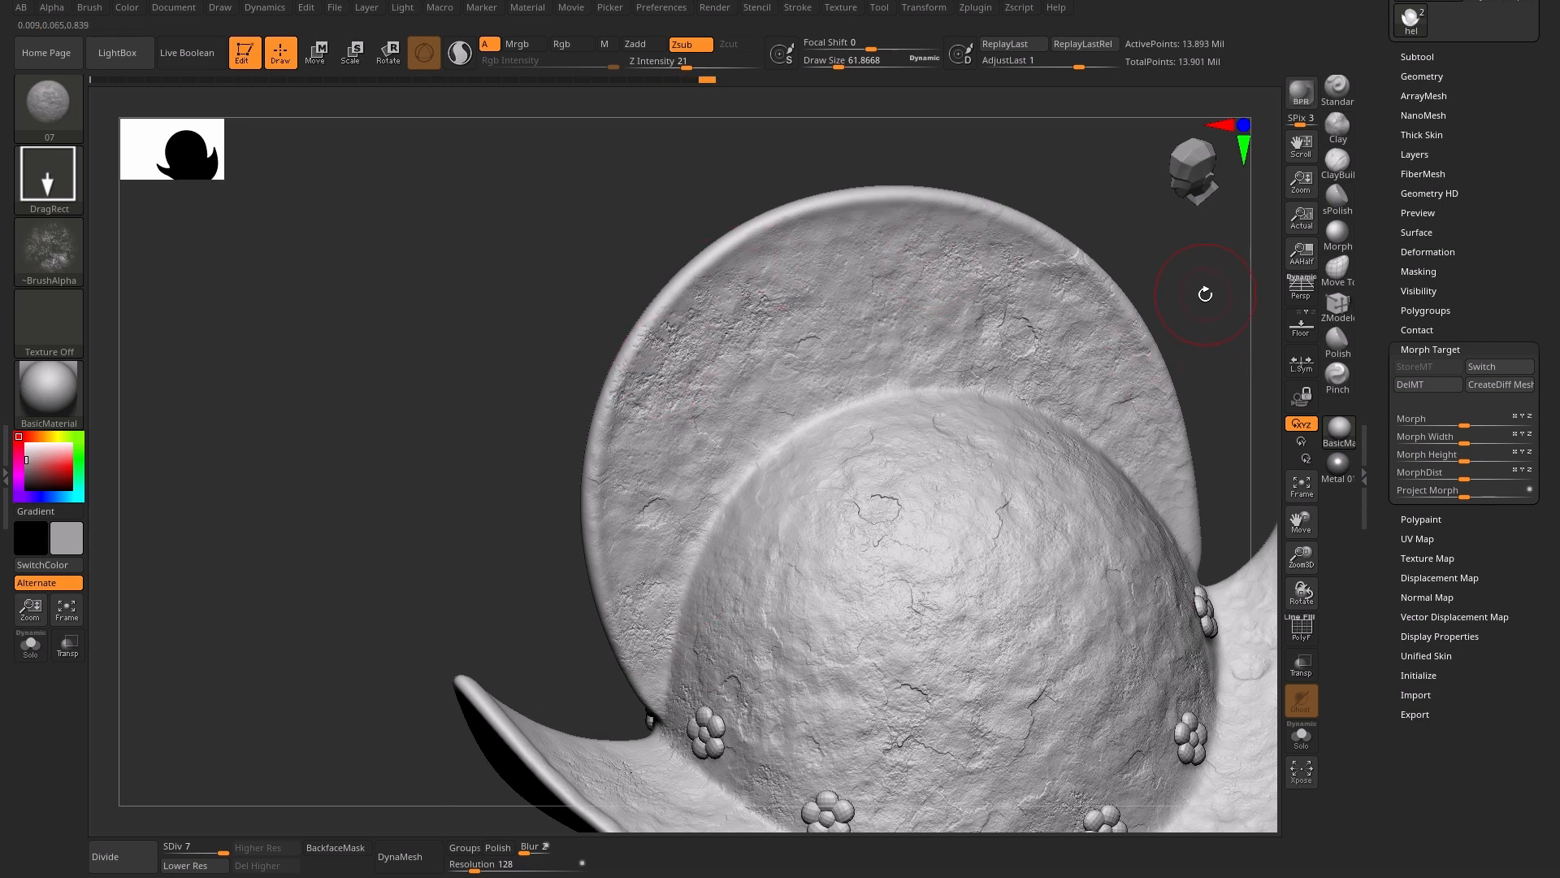
{"action": "mouse_move", "coordinate": [1208, 291]}
{"action": "left_mouse_down"}
{"action": "mouse_move", "coordinate": [1022, 238]}
{"action": "mouse_move", "coordinate": [1017, 307]}
{"action": "left_mouse_up"}
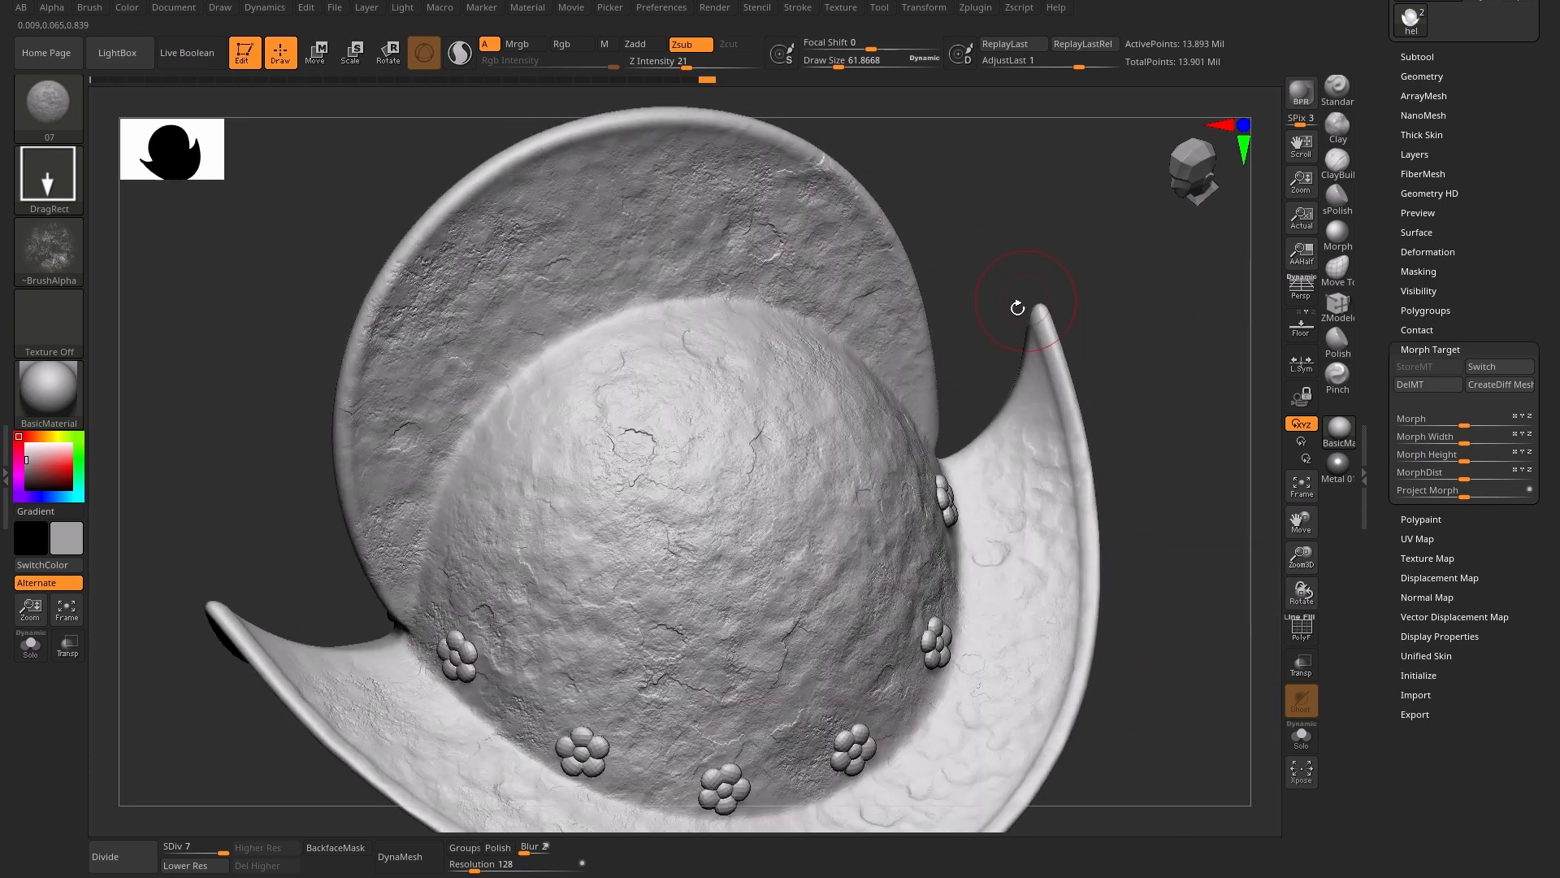
{"action": "left_click_drag", "start_coordinate": [534, 453], "coordinate": [564, 431]}
Enable BackfaceMask and stamp more brush 07 texture over the dome
{"action": "left_click", "coordinate": [336, 848]}
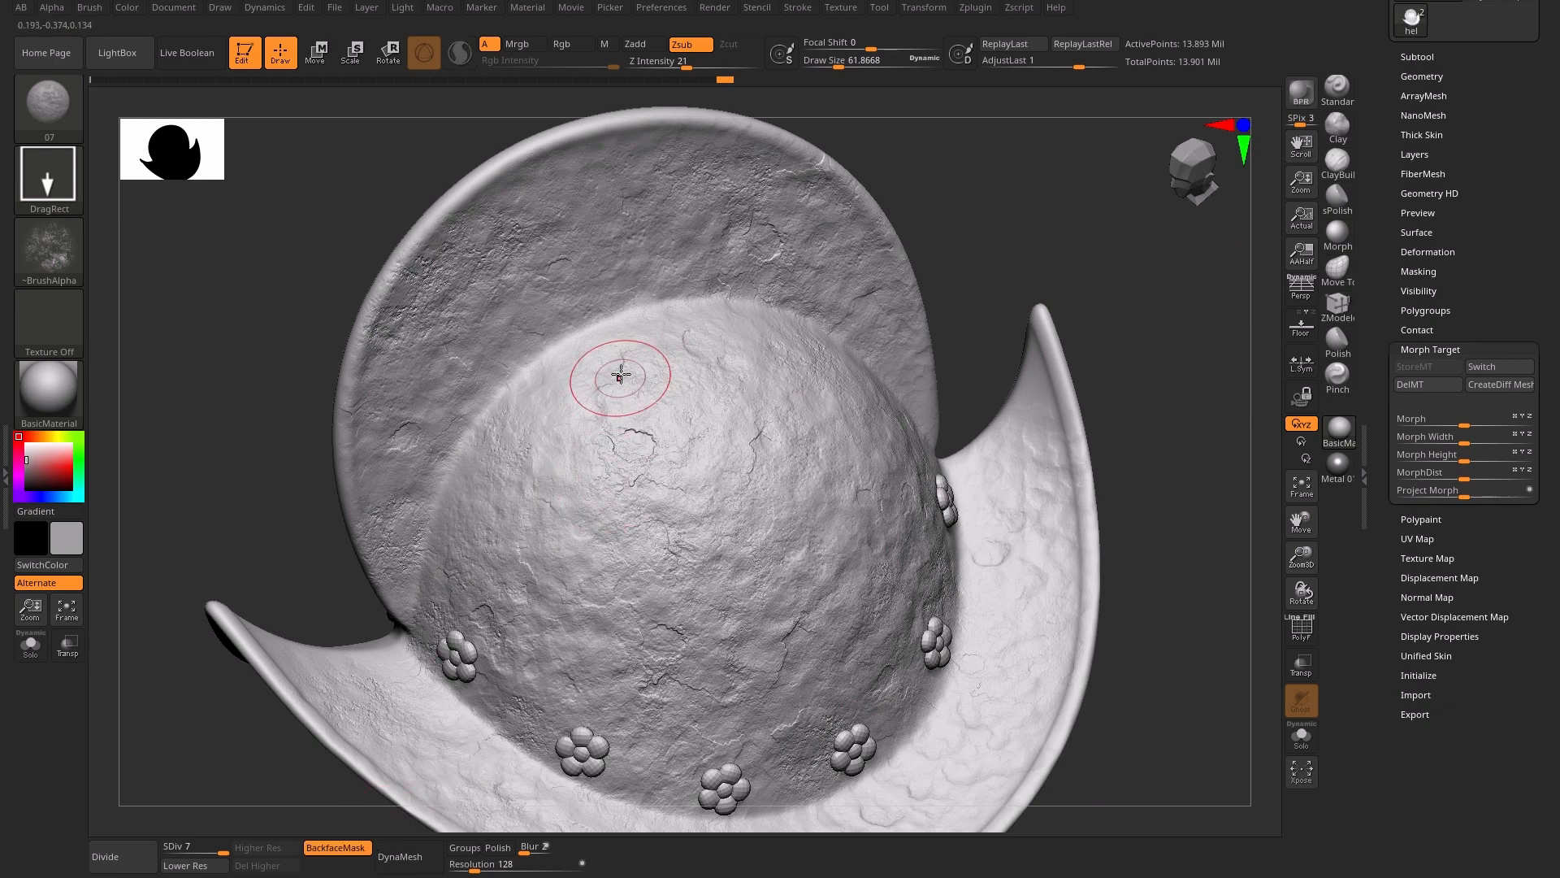
{"action": "left_click_drag", "start_coordinate": [724, 365], "coordinate": [766, 390]}
{"action": "left_click_drag", "start_coordinate": [1032, 265], "coordinate": [976, 270]}
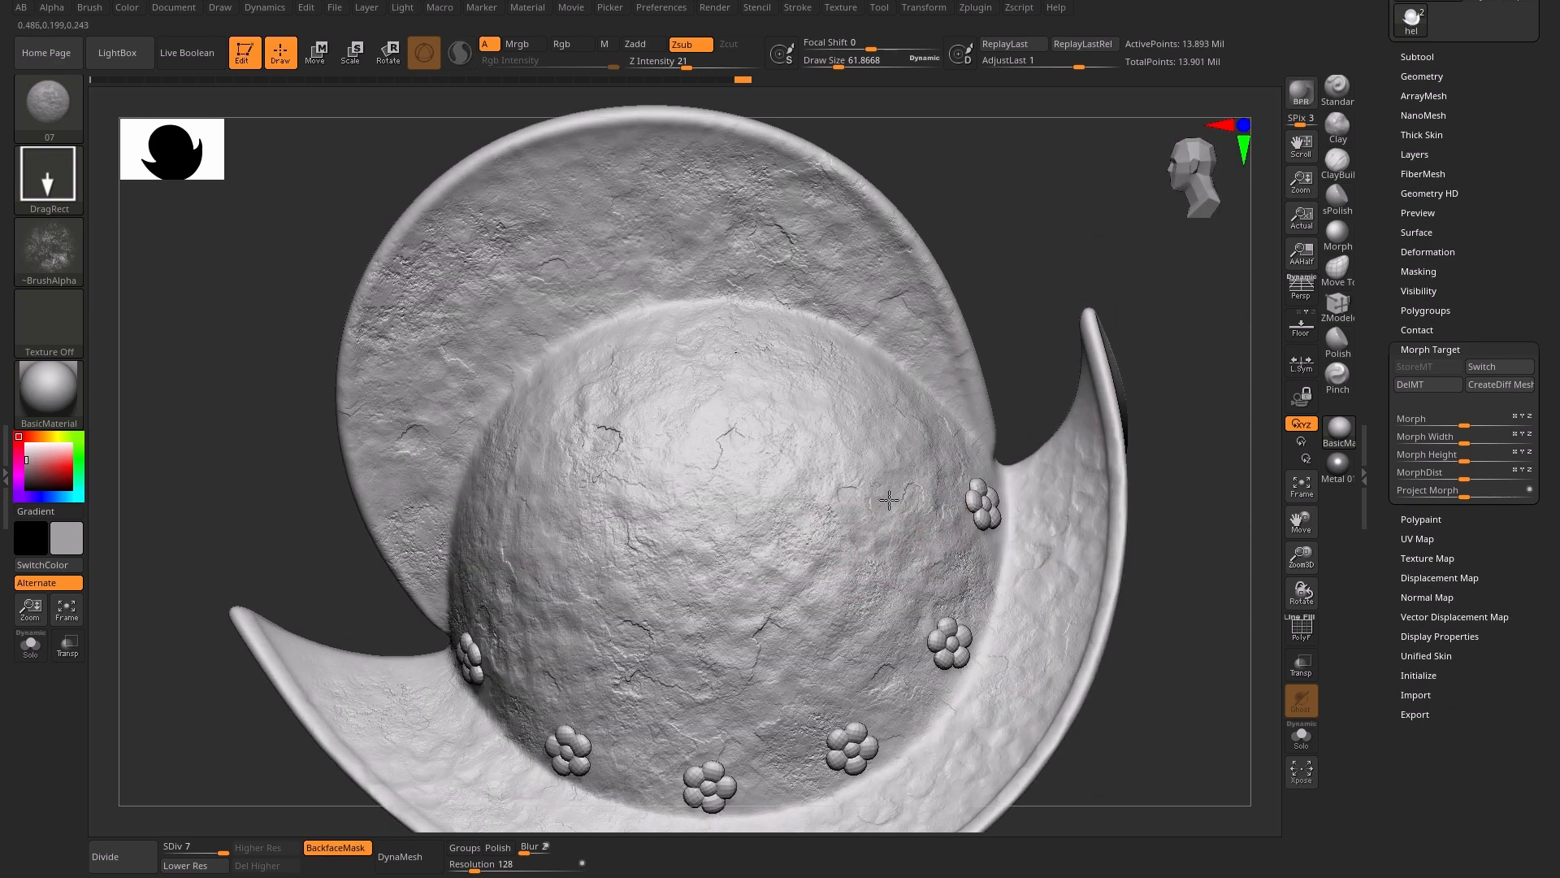
{"action": "left_click_drag", "start_coordinate": [778, 696], "coordinate": [801, 681]}
Reduce the draw size to about 24 and stamp smaller patches of brush 07 texture across the front of the dome
{"action": "left_click_drag", "start_coordinate": [1049, 325], "coordinate": [1073, 373], "text": "alt"}
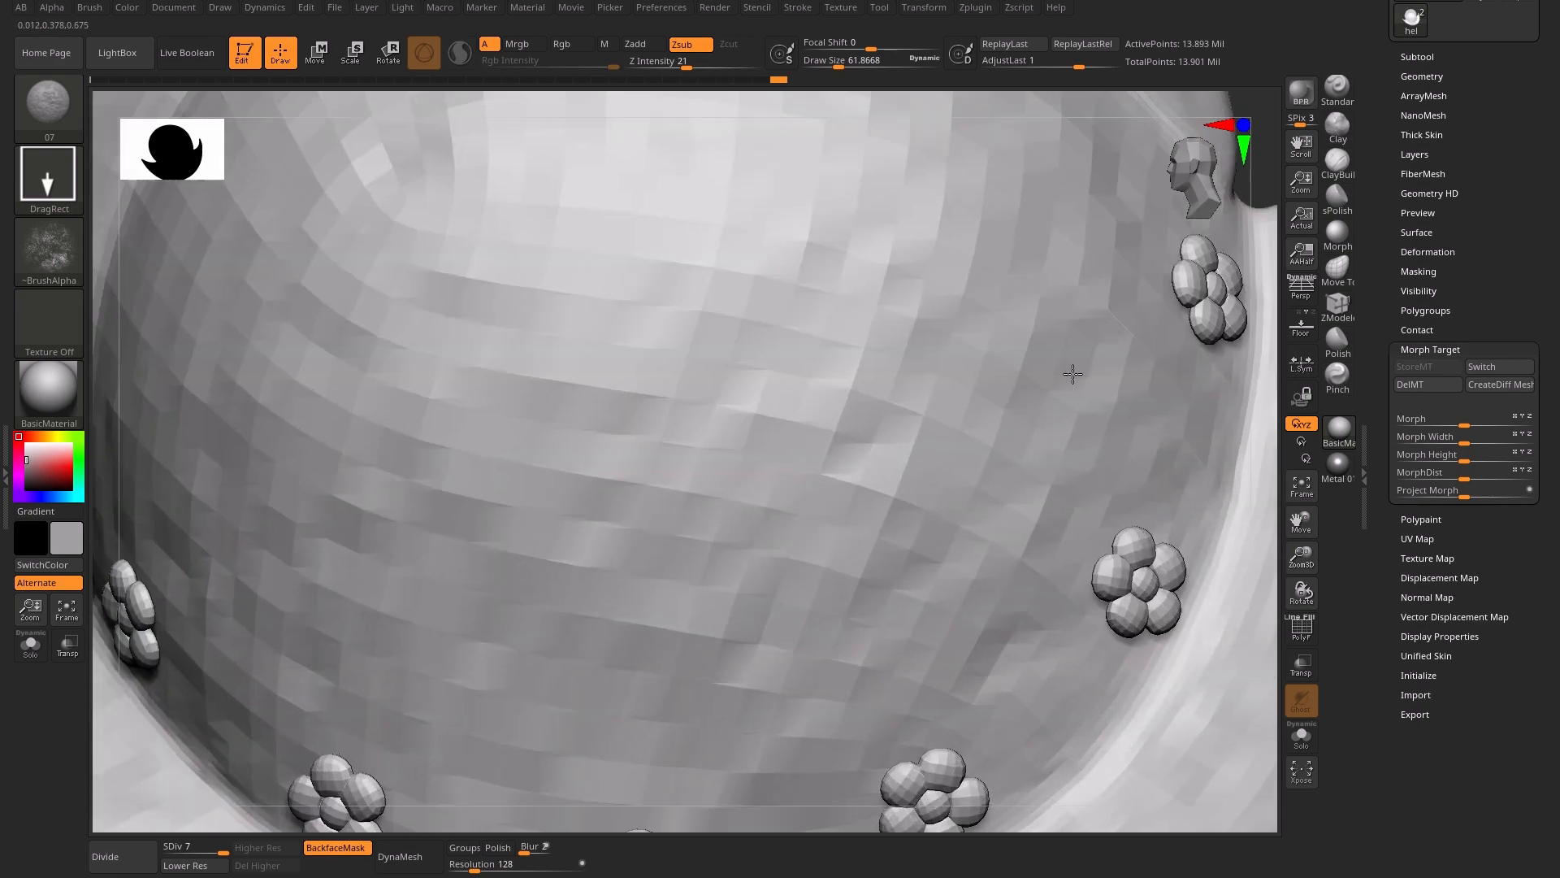
{"action": "key", "text": "s"}
{"action": "left_click_drag", "start_coordinate": [930, 288], "coordinate": [996, 299]}
{"action": "left_click_drag", "start_coordinate": [742, 130], "coordinate": [754, 161]}
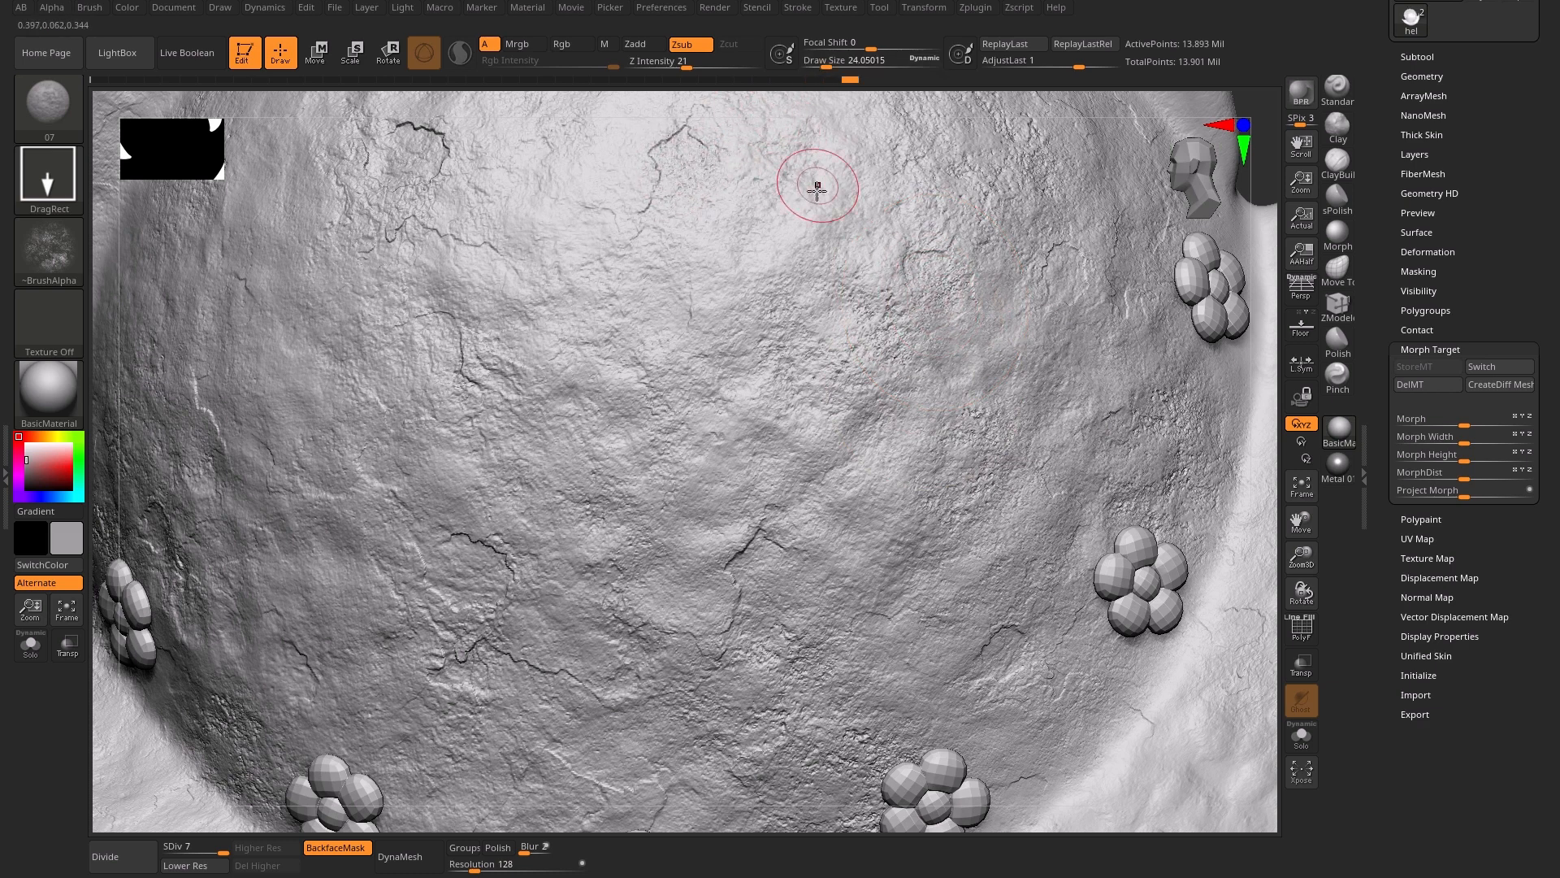
{"action": "left_click_drag", "start_coordinate": [774, 589], "coordinate": [842, 538]}
{"action": "left_click_drag", "start_coordinate": [905, 661], "coordinate": [918, 609]}
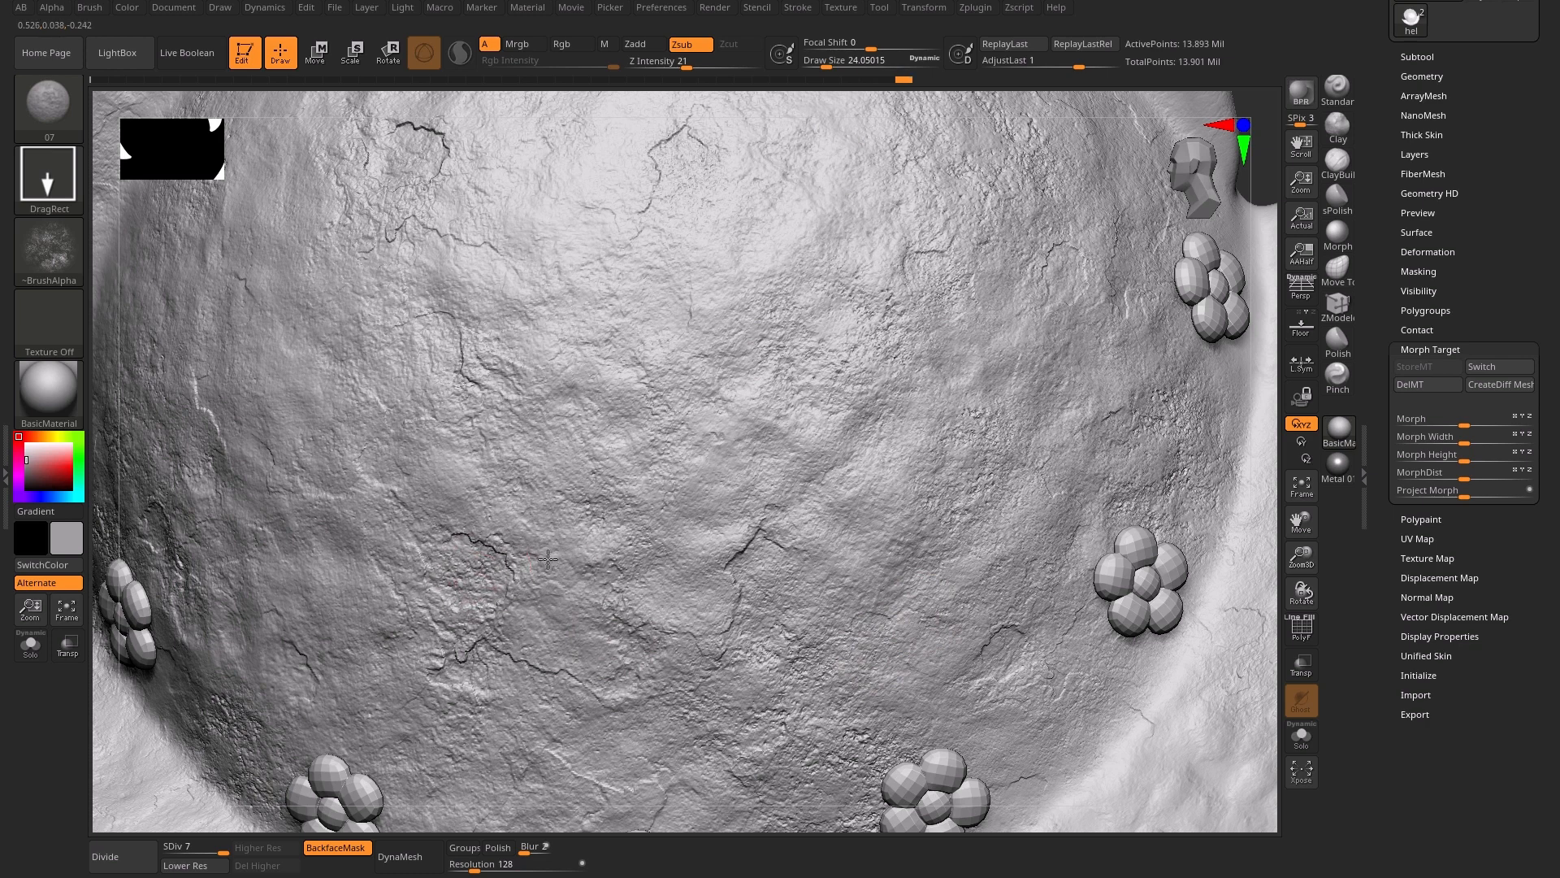
{"action": "left_click_drag", "start_coordinate": [548, 559], "coordinate": [573, 679]}
Raise the Z Intensity of brush 07 to 24 and stamp further pitting between the cracks on the dome
{"action": "left_click_drag", "start_coordinate": [687, 62], "coordinate": [694, 62]}
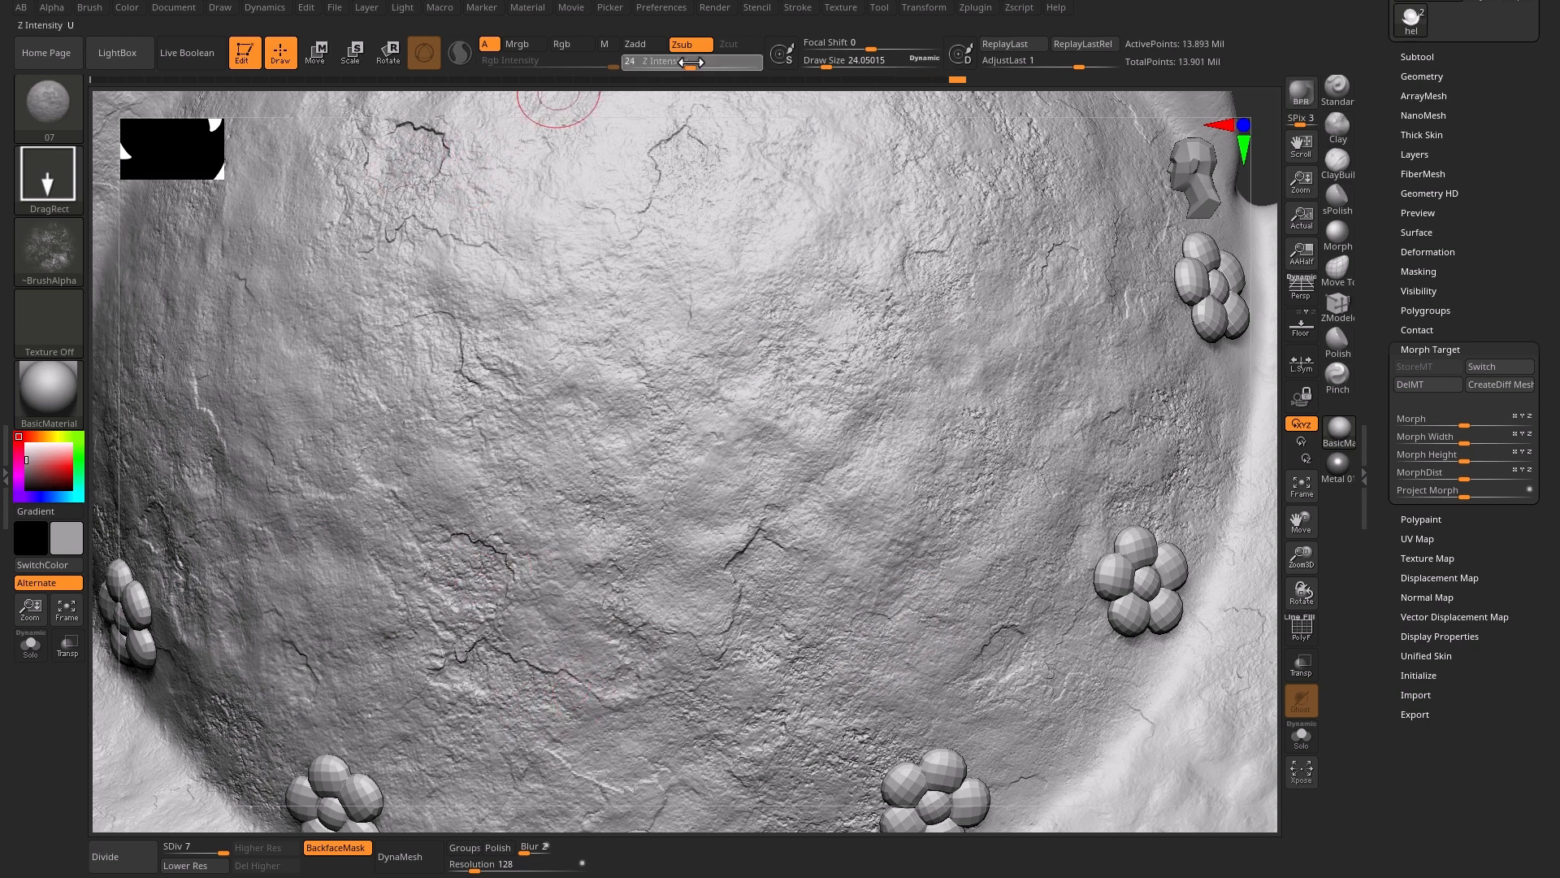
{"action": "left_click_drag", "start_coordinate": [399, 175], "coordinate": [477, 157]}
{"action": "left_click_drag", "start_coordinate": [715, 187], "coordinate": [731, 208]}
{"action": "left_click_drag", "start_coordinate": [1027, 361], "coordinate": [988, 325]}
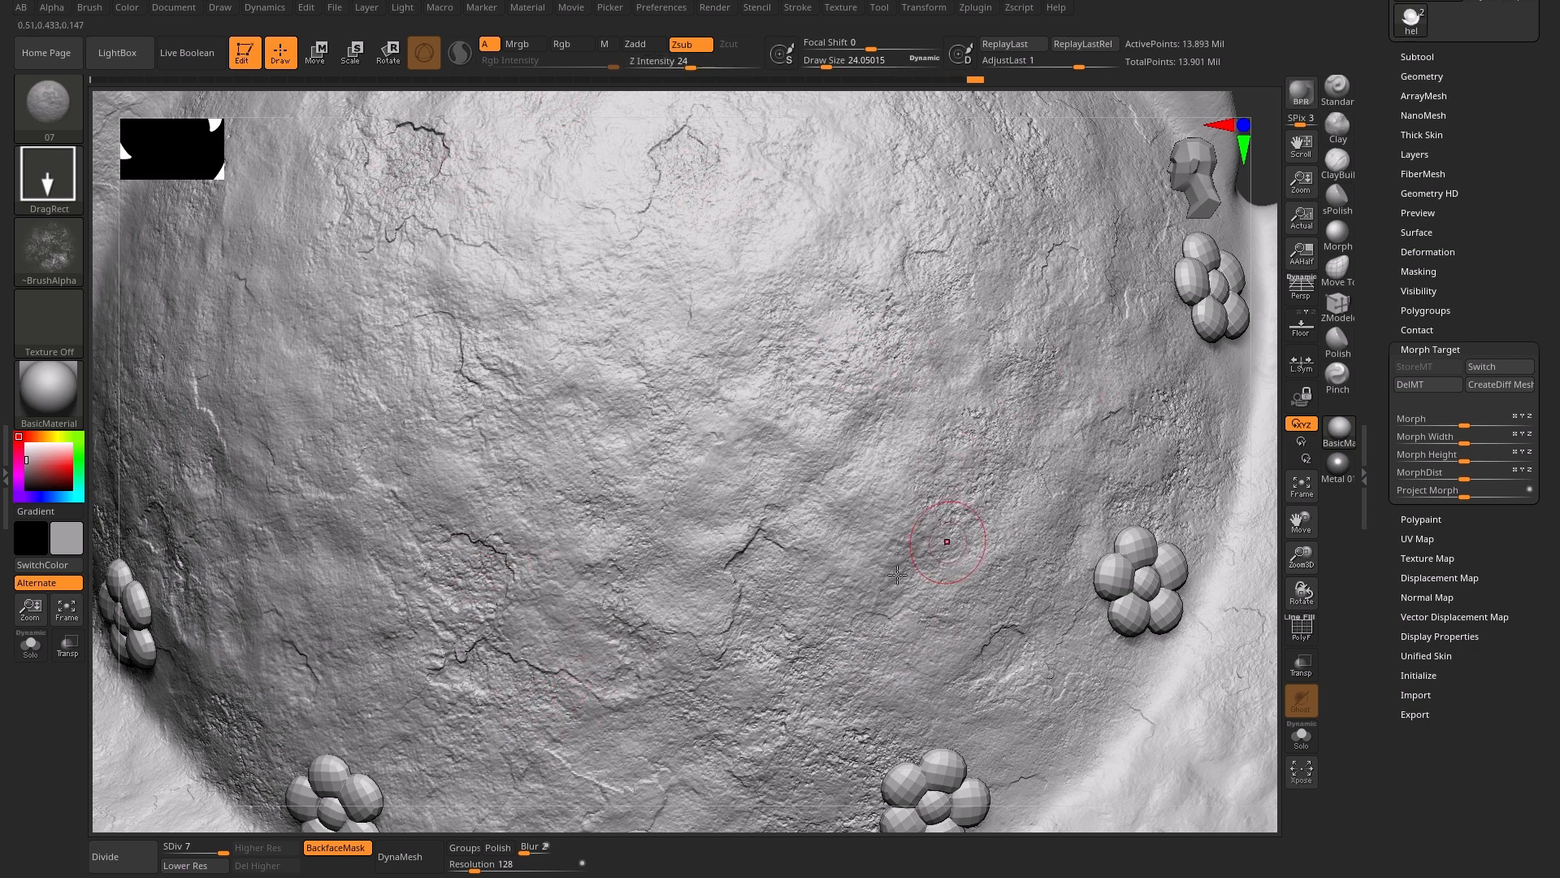
{"action": "left_click_drag", "start_coordinate": [759, 572], "coordinate": [732, 527]}
Soften the brush 07 texture on the dome using the Morph brush at draw sizes of about 19 and 37
{"action": "left_click", "coordinate": [1337, 235]}
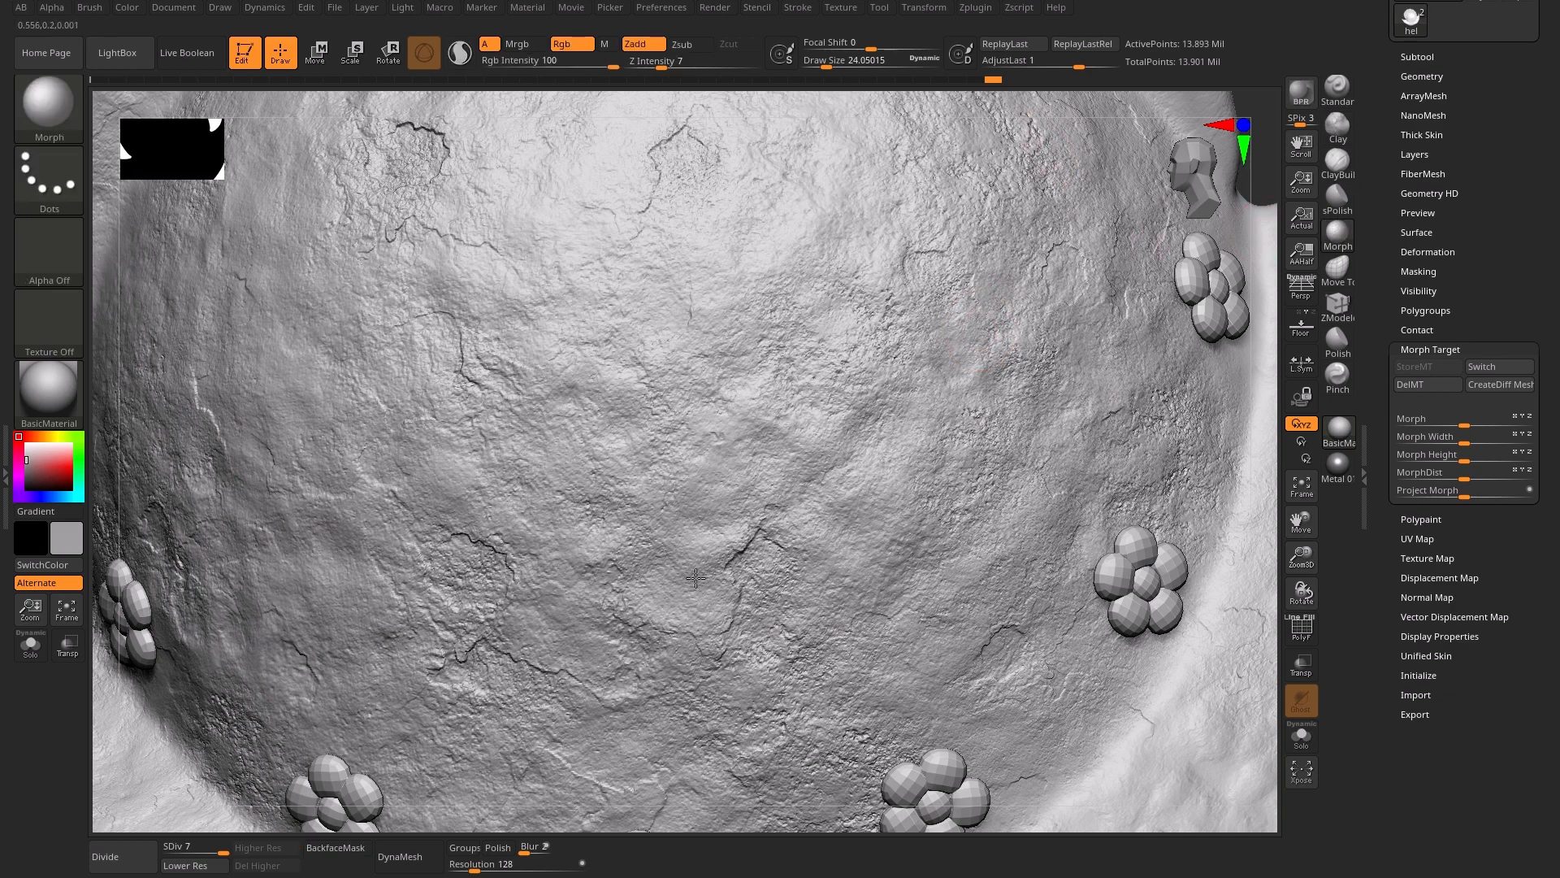
{"action": "mouse_move", "coordinate": [637, 139]}
{"action": "right_mouse_down"}
{"action": "mouse_move", "coordinate": [679, 132]}
{"action": "mouse_move", "coordinate": [659, 186]}
{"action": "right_mouse_up"}
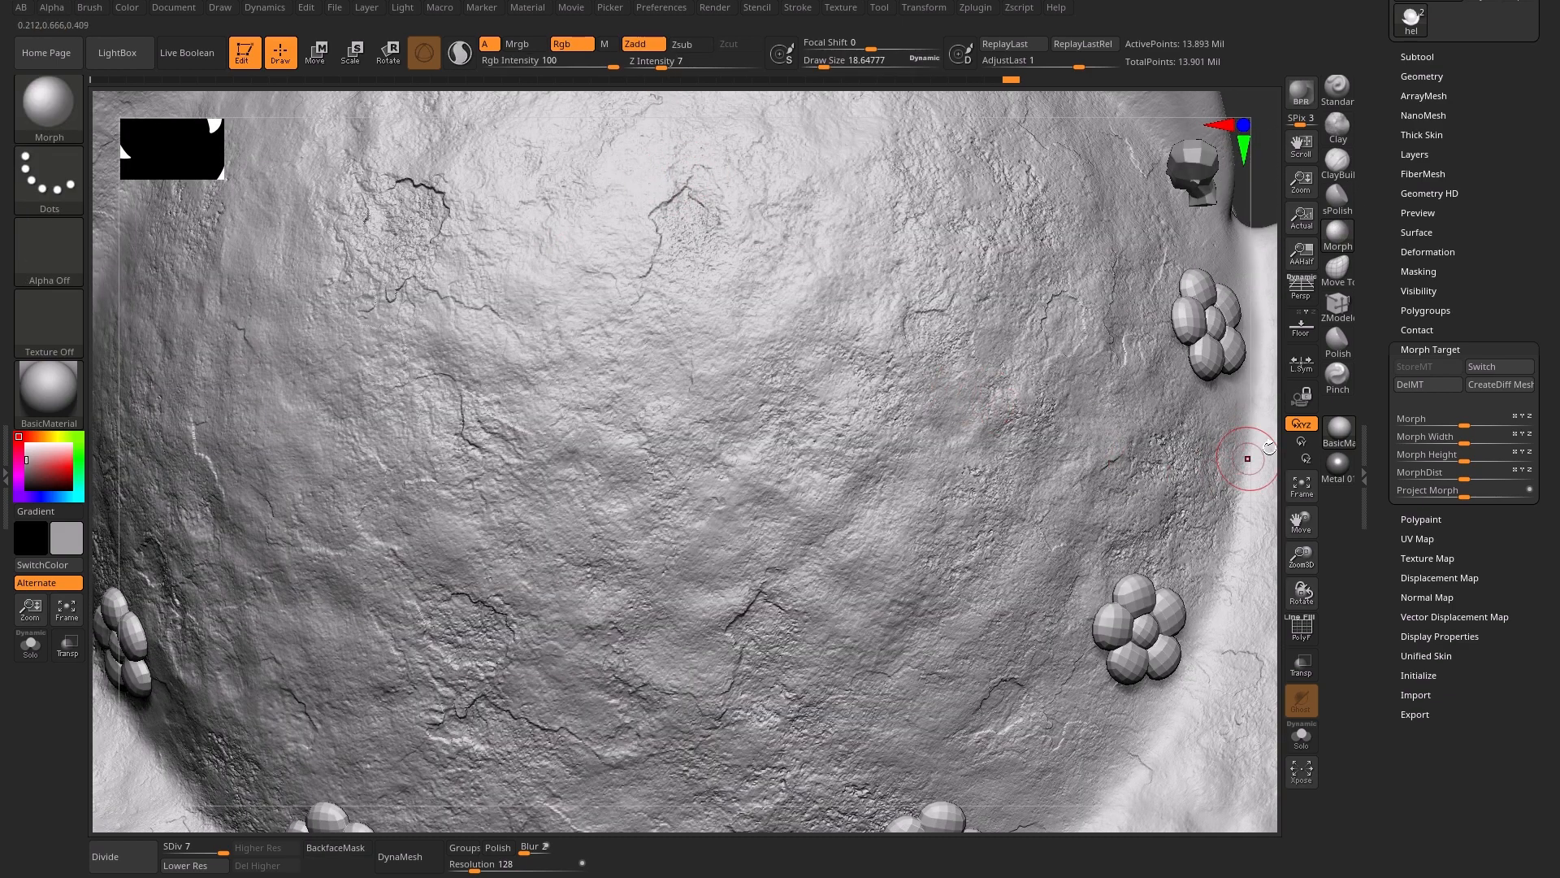
{"action": "right_click_drag", "start_coordinate": [1248, 459], "coordinate": [1028, 414], "text": "ctrl"}
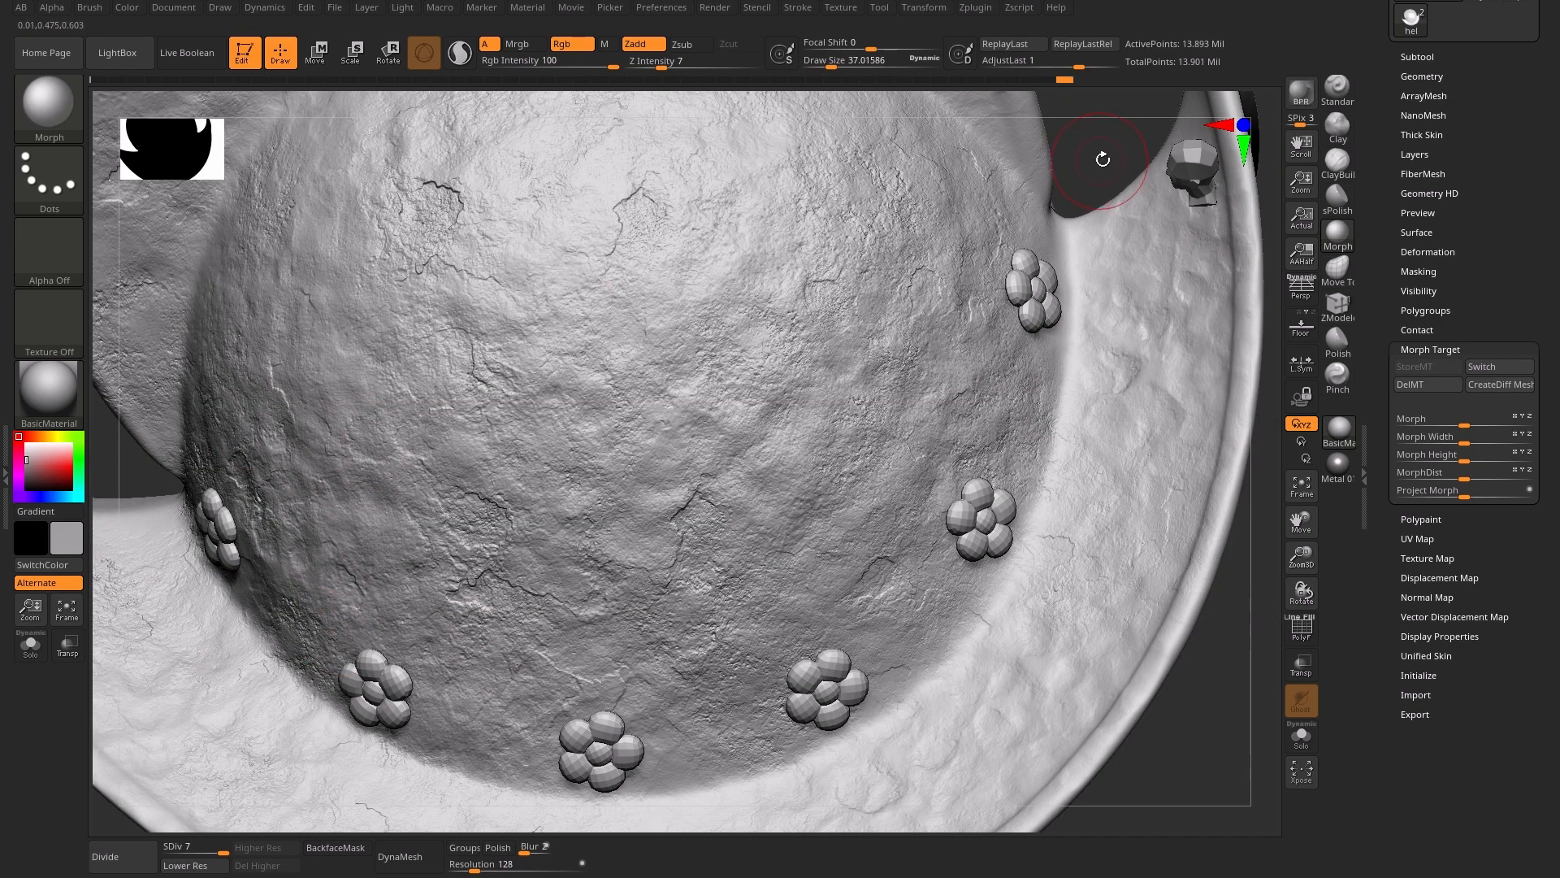
{"action": "right_click_drag", "start_coordinate": [1103, 160], "coordinate": [287, 309], "text": "ctrl"}
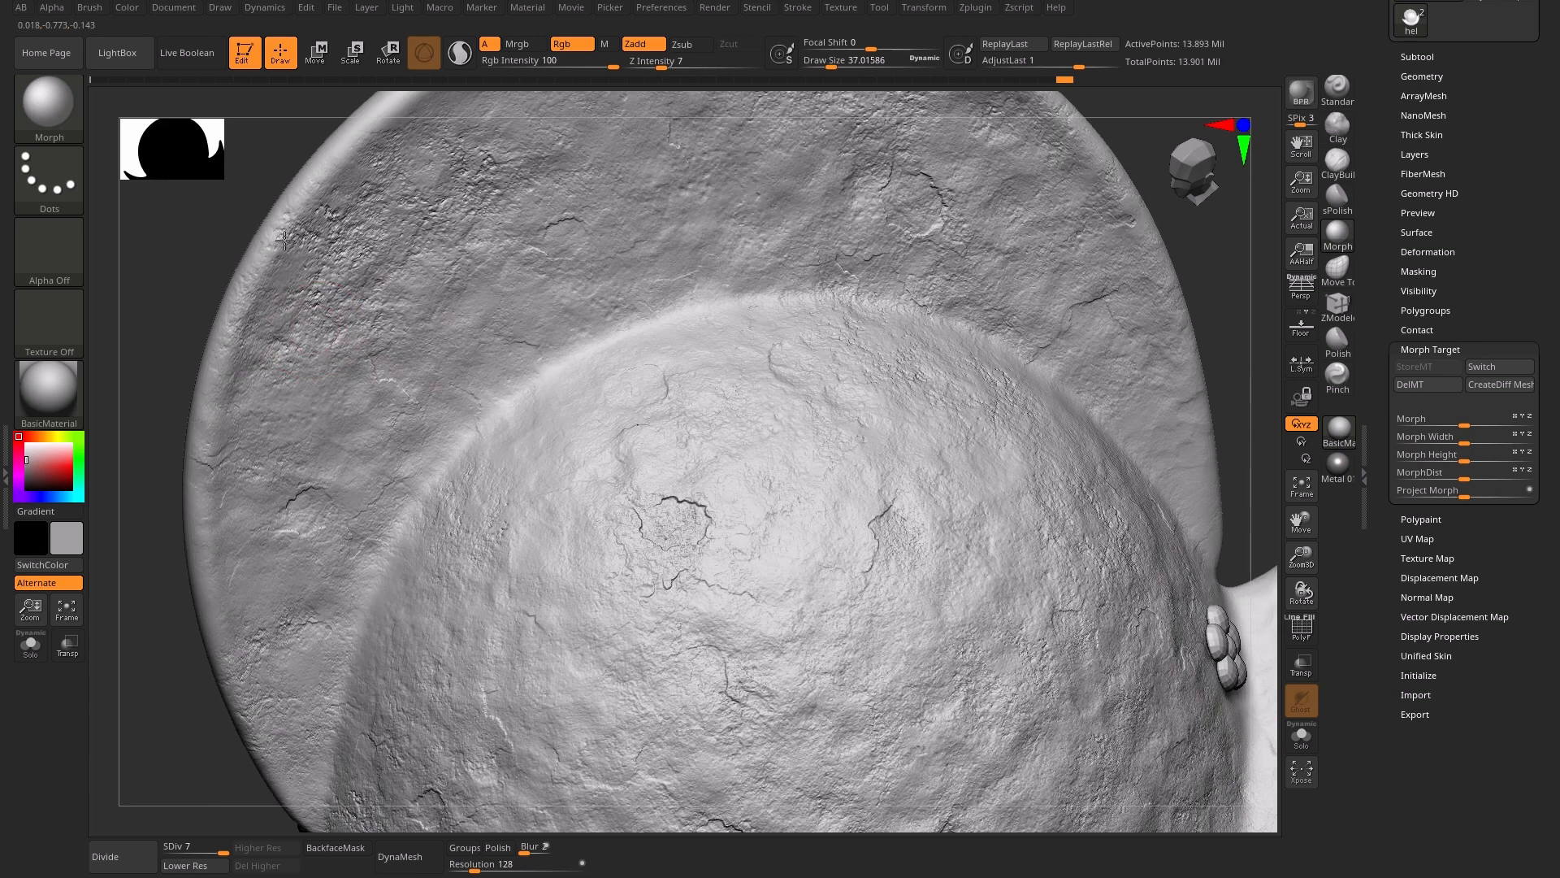
Soften the brush 07 texture across the crest and the upper dome with the Morph brush at draw size 37
{"action": "right_click_drag", "start_coordinate": [1099, 143], "coordinate": [1028, 351], "text": "alt"}
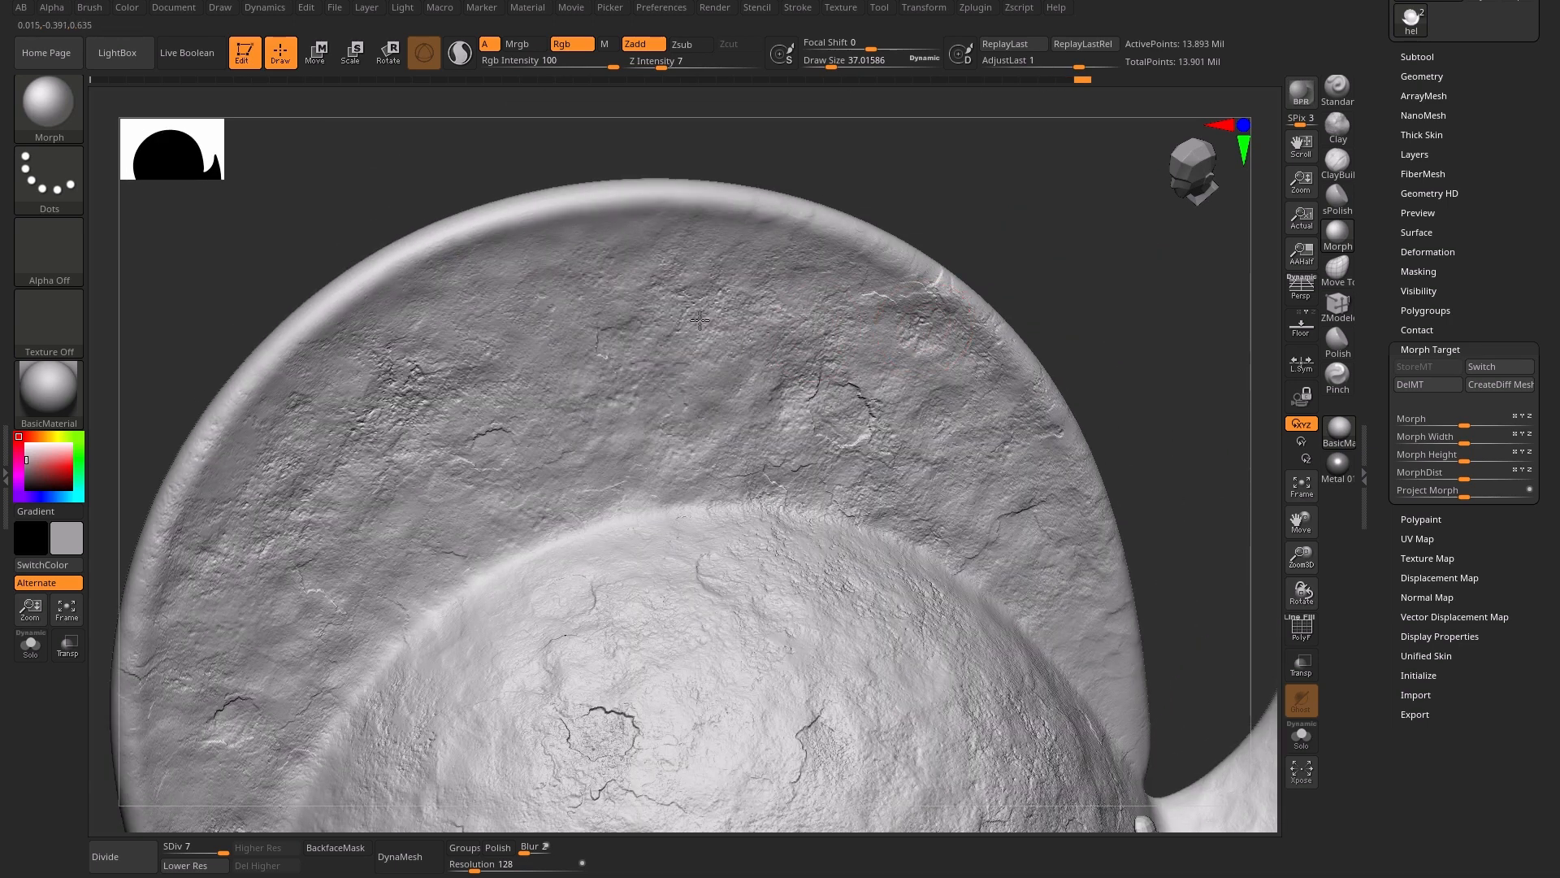
{"action": "right_click_drag", "start_coordinate": [1062, 260], "coordinate": [917, 321]}
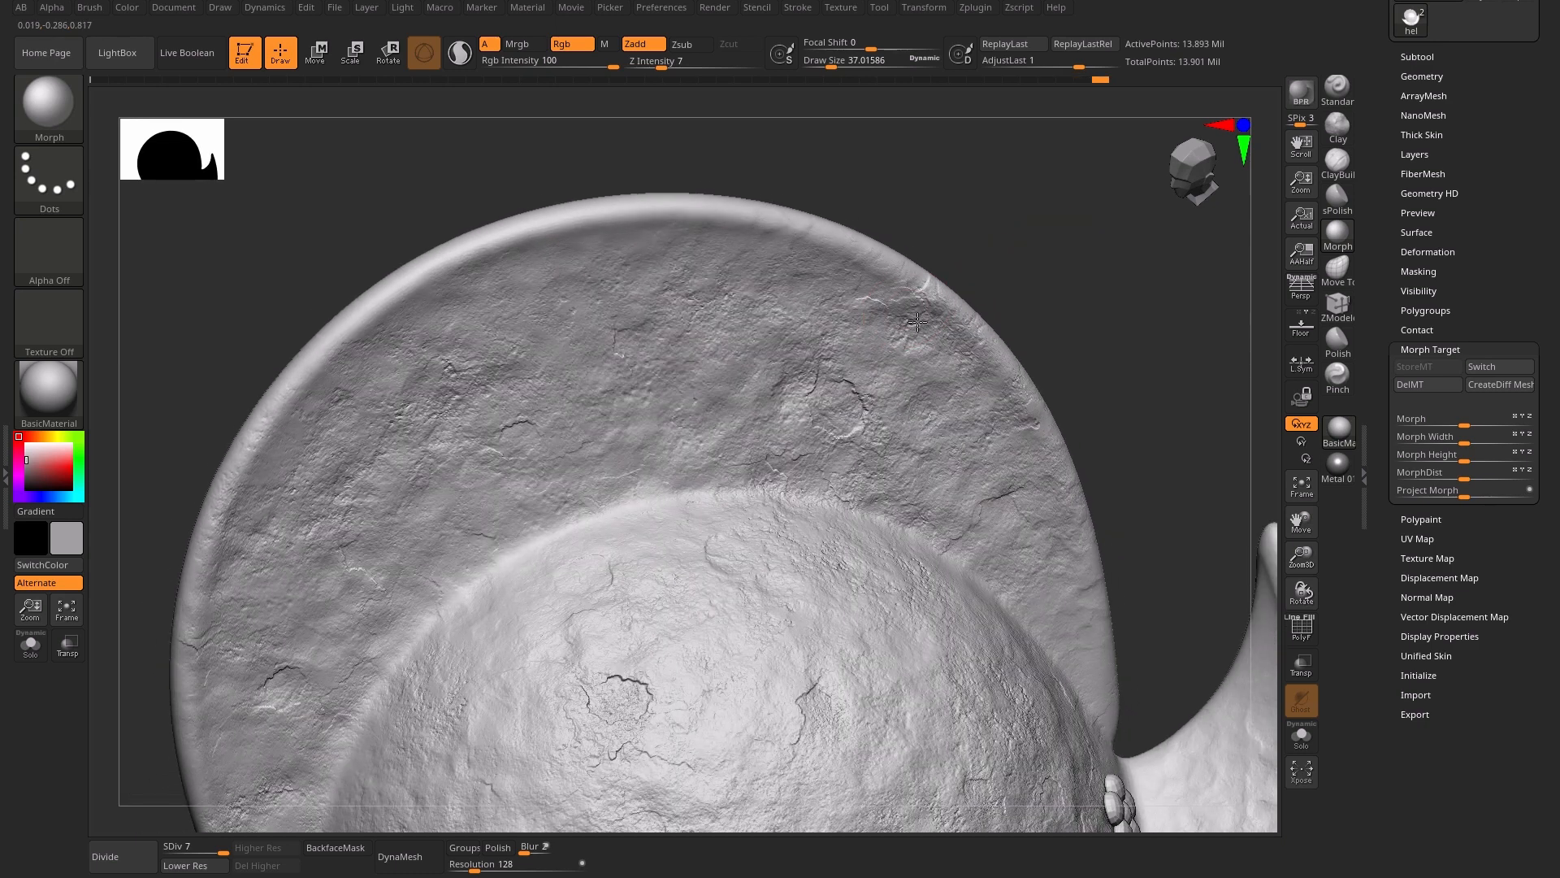
{"action": "mouse_move", "coordinate": [956, 377]}
{"action": "right_mouse_down"}
{"action": "mouse_move", "coordinate": [901, 350]}
{"action": "mouse_move", "coordinate": [1062, 300]}
{"action": "mouse_move", "coordinate": [849, 424]}
{"action": "right_mouse_up"}
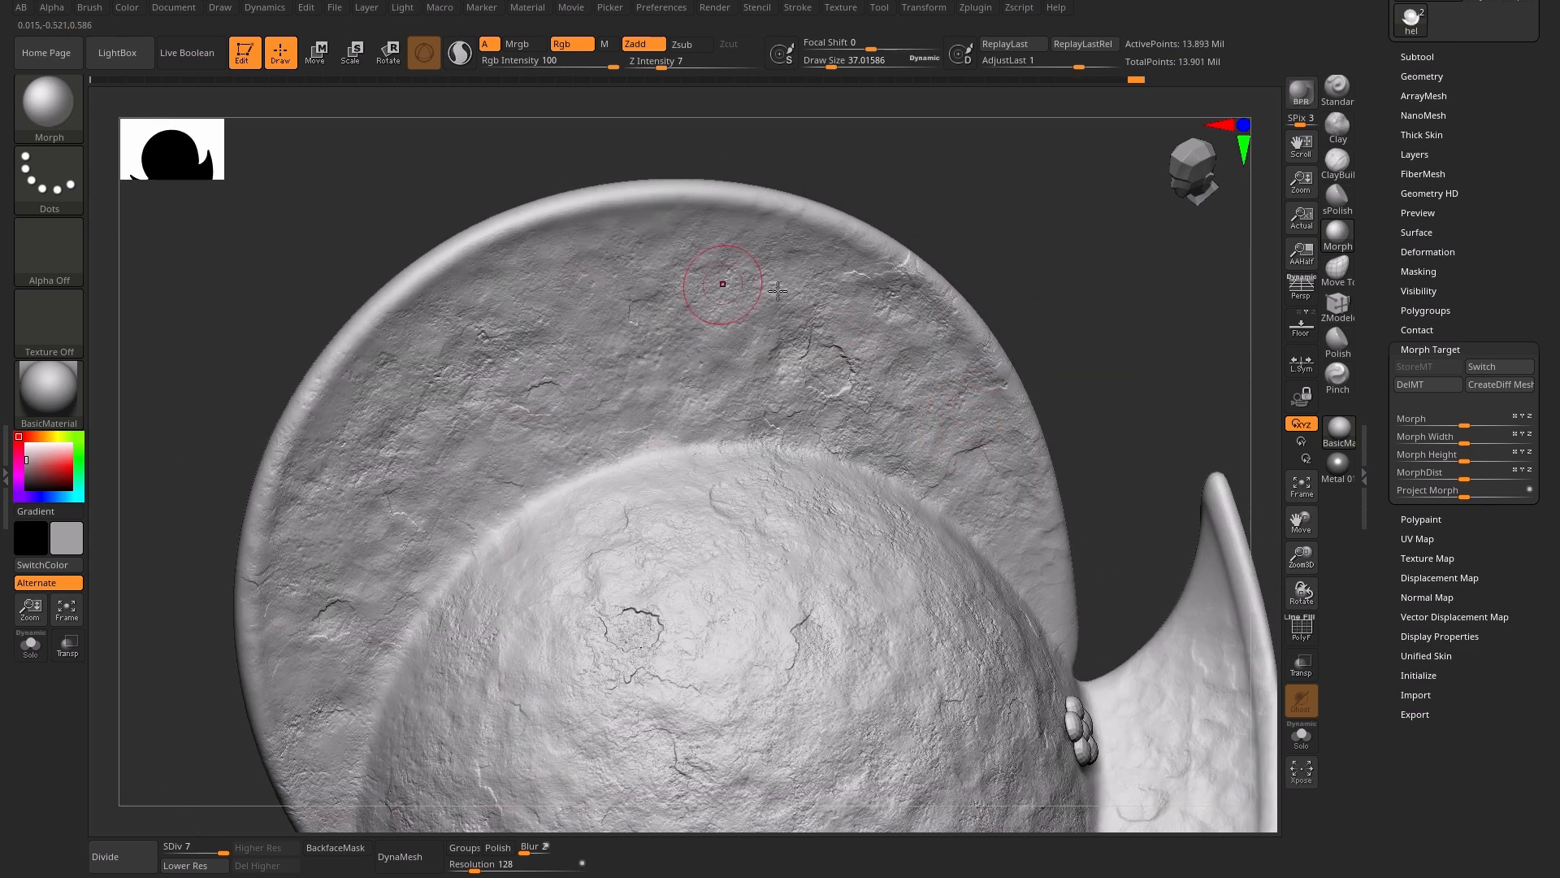
{"action": "right_click_drag", "start_coordinate": [778, 290], "coordinate": [831, 477]}
{"action": "right_click_drag", "start_coordinate": [639, 572], "coordinate": [800, 485]}
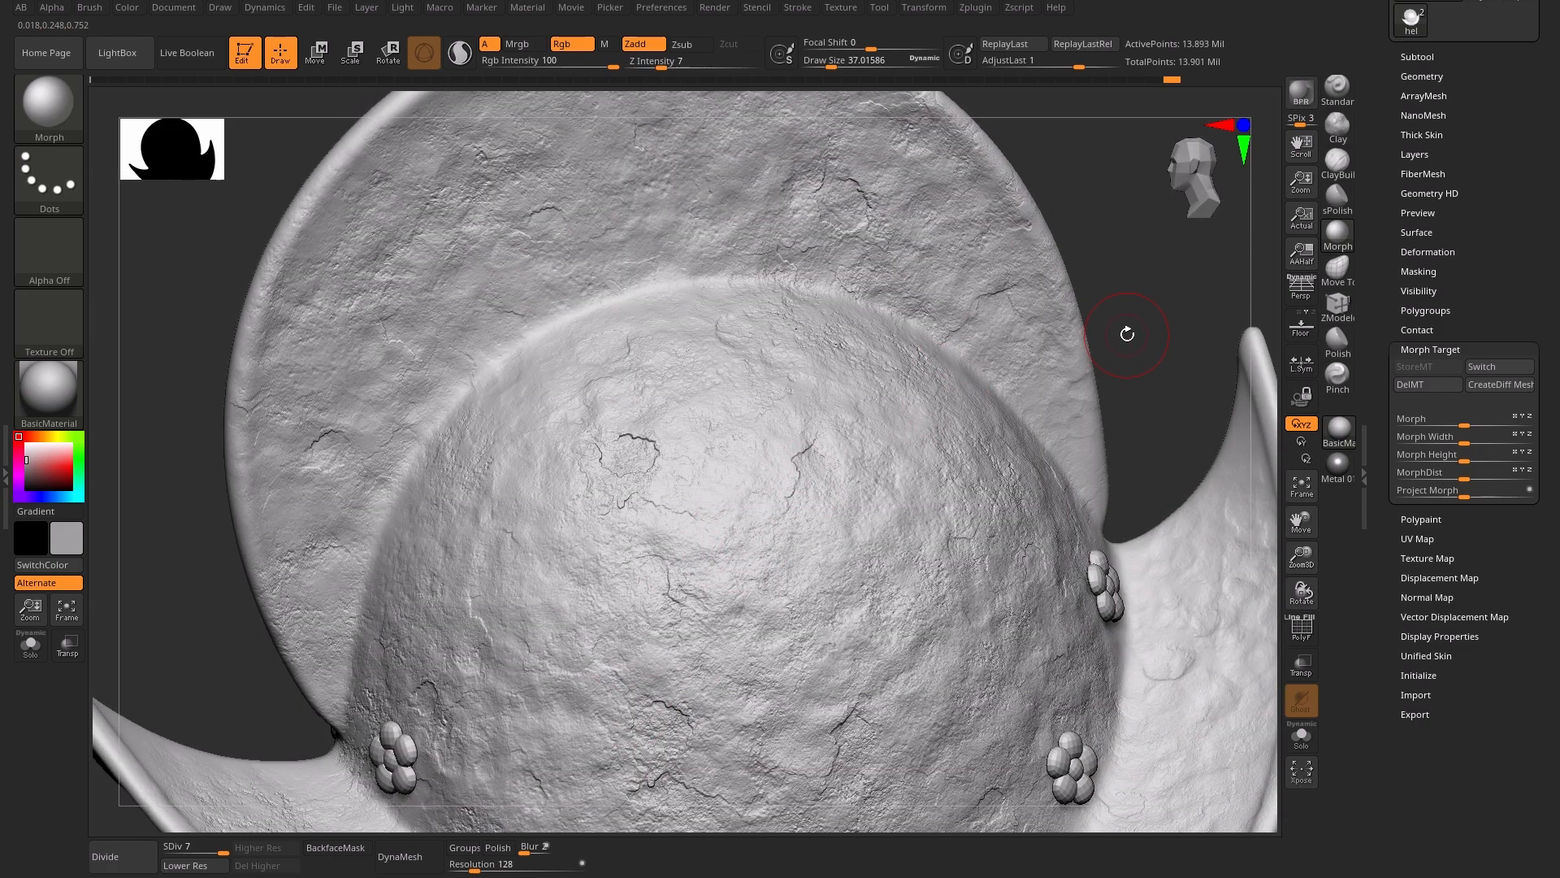
{"action": "right_click_drag", "start_coordinate": [1125, 330], "coordinate": [737, 601]}
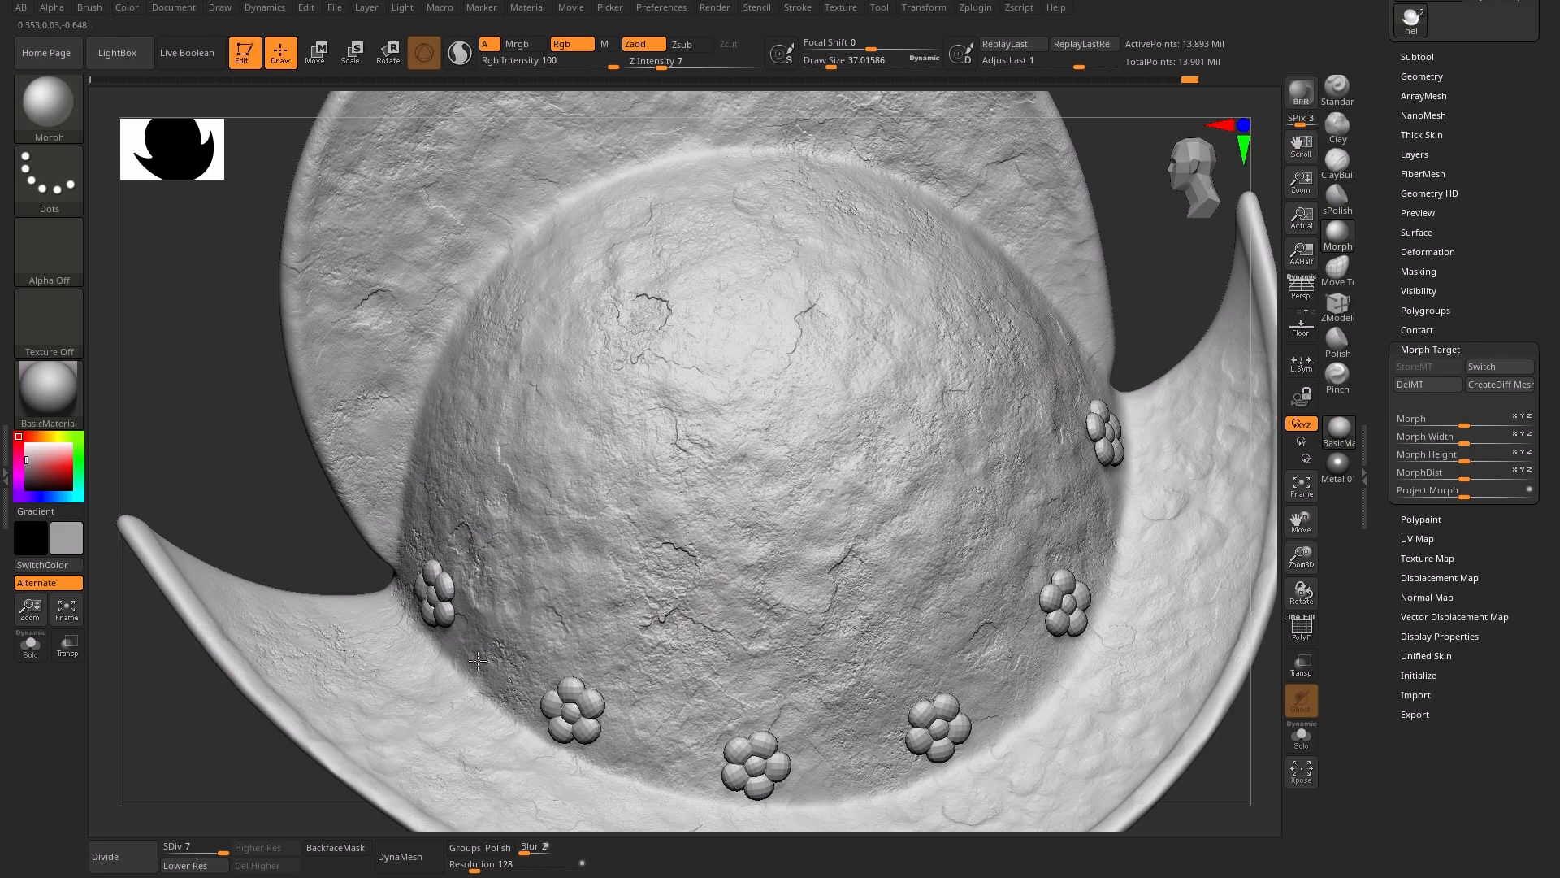
{"action": "right_click_drag", "start_coordinate": [1158, 273], "coordinate": [1010, 352]}
{"action": "right_click_drag", "start_coordinate": [628, 412], "coordinate": [376, 326]}
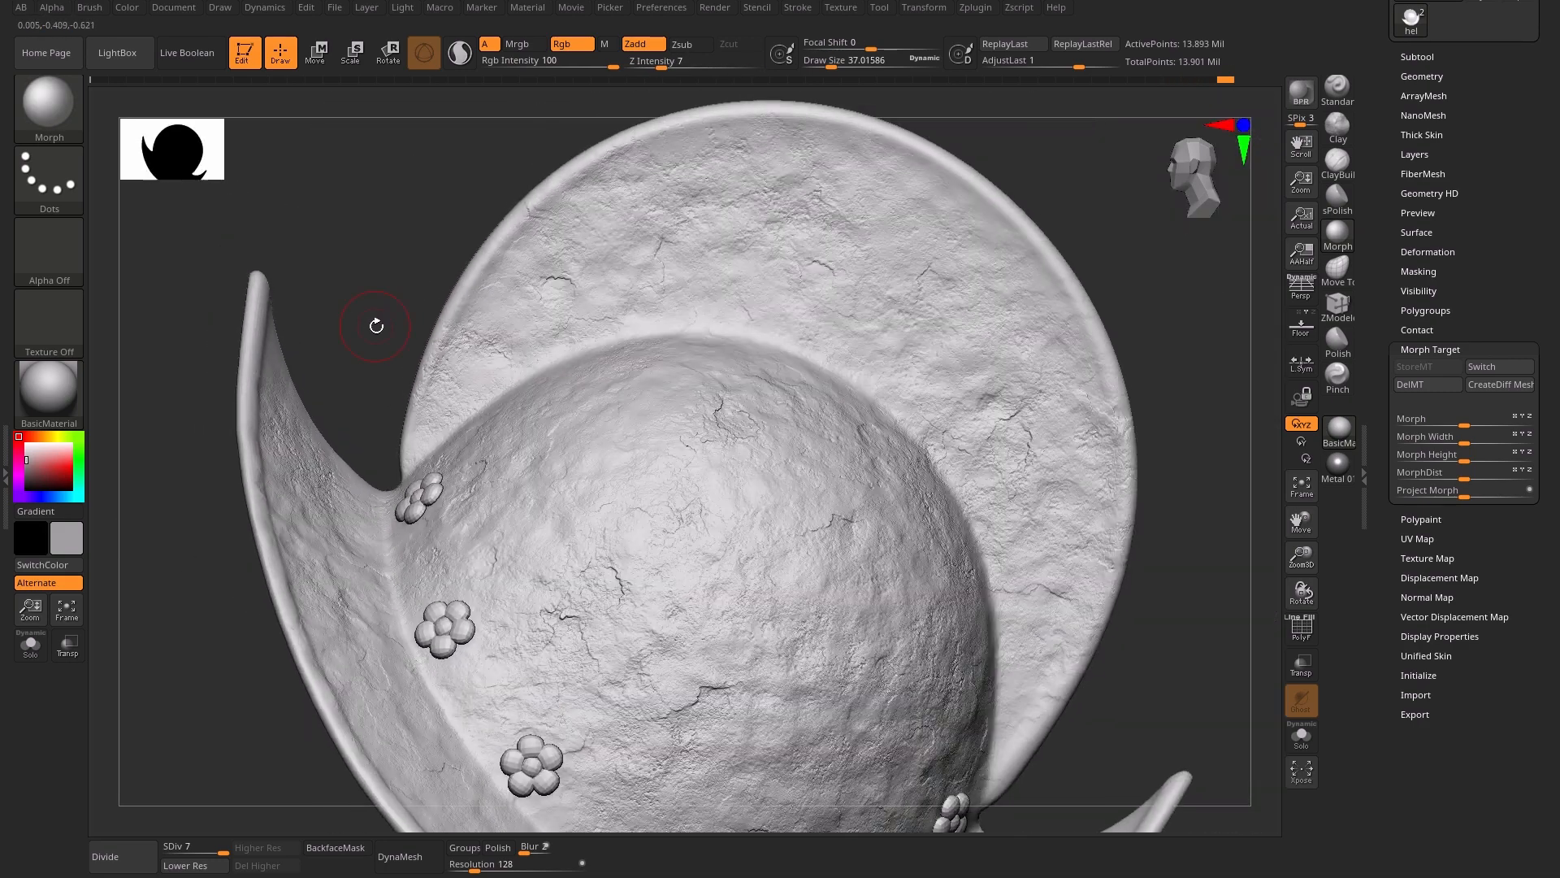
Turn on Preview AO occlusion with Quality 10 and Intensity 20, and frame the whole helmet
{"action": "left_click", "coordinate": [800, 8]}
{"action": "left_click", "coordinate": [715, 7]}
{"action": "left_click", "coordinate": [757, 479]}
{"action": "left_click", "coordinate": [750, 497]}
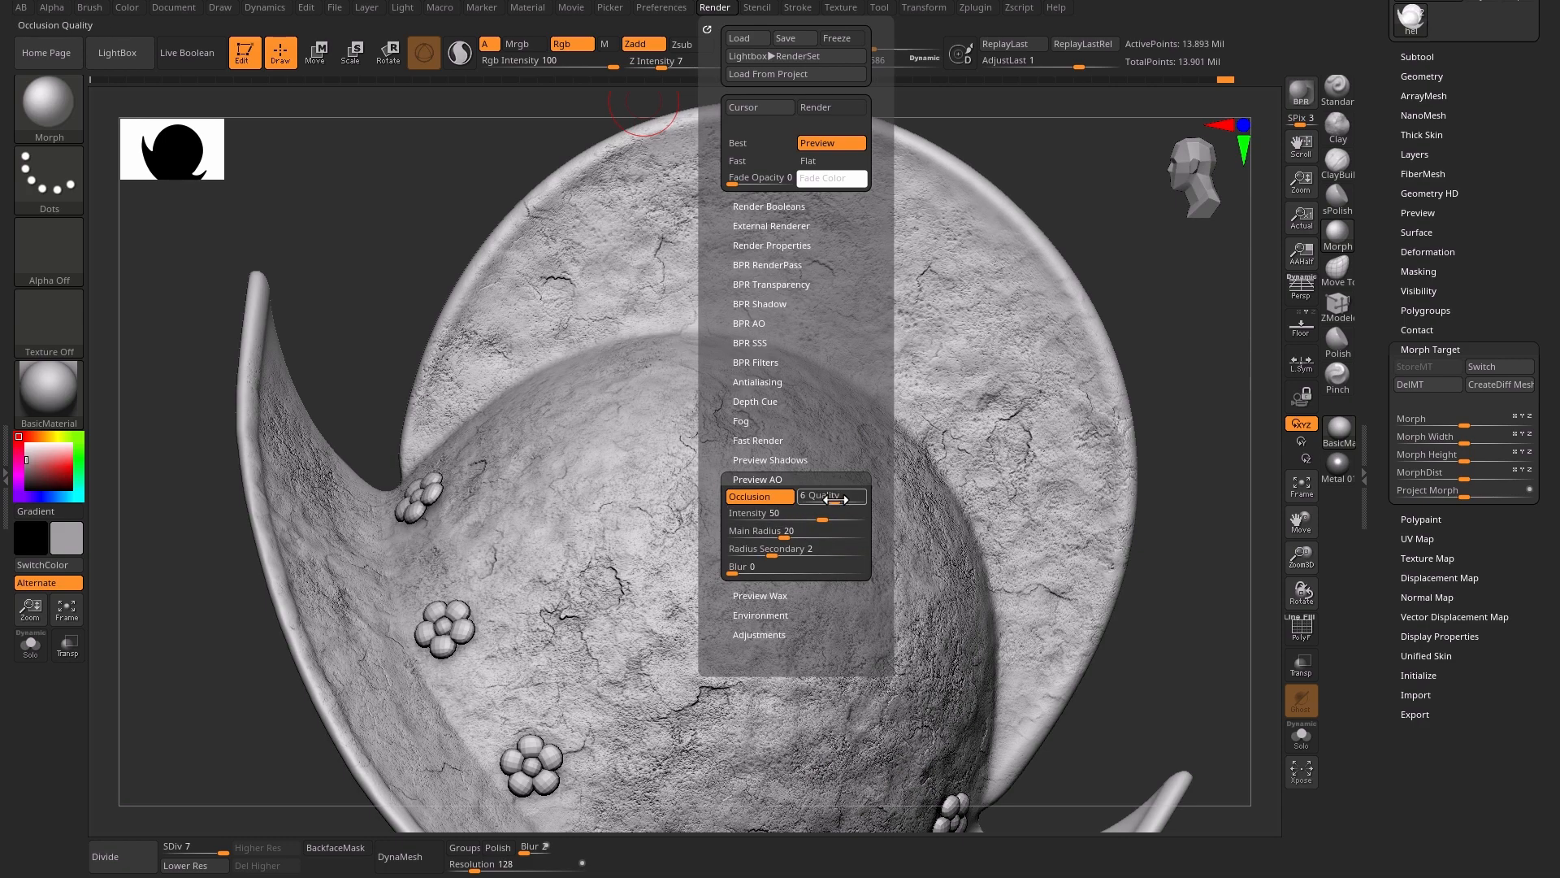
{"action": "mouse_move", "coordinate": [835, 499]}
{"action": "left_mouse_down"}
{"action": "mouse_move", "coordinate": [863, 499]}
{"action": "mouse_move", "coordinate": [789, 518]}
{"action": "left_mouse_up"}
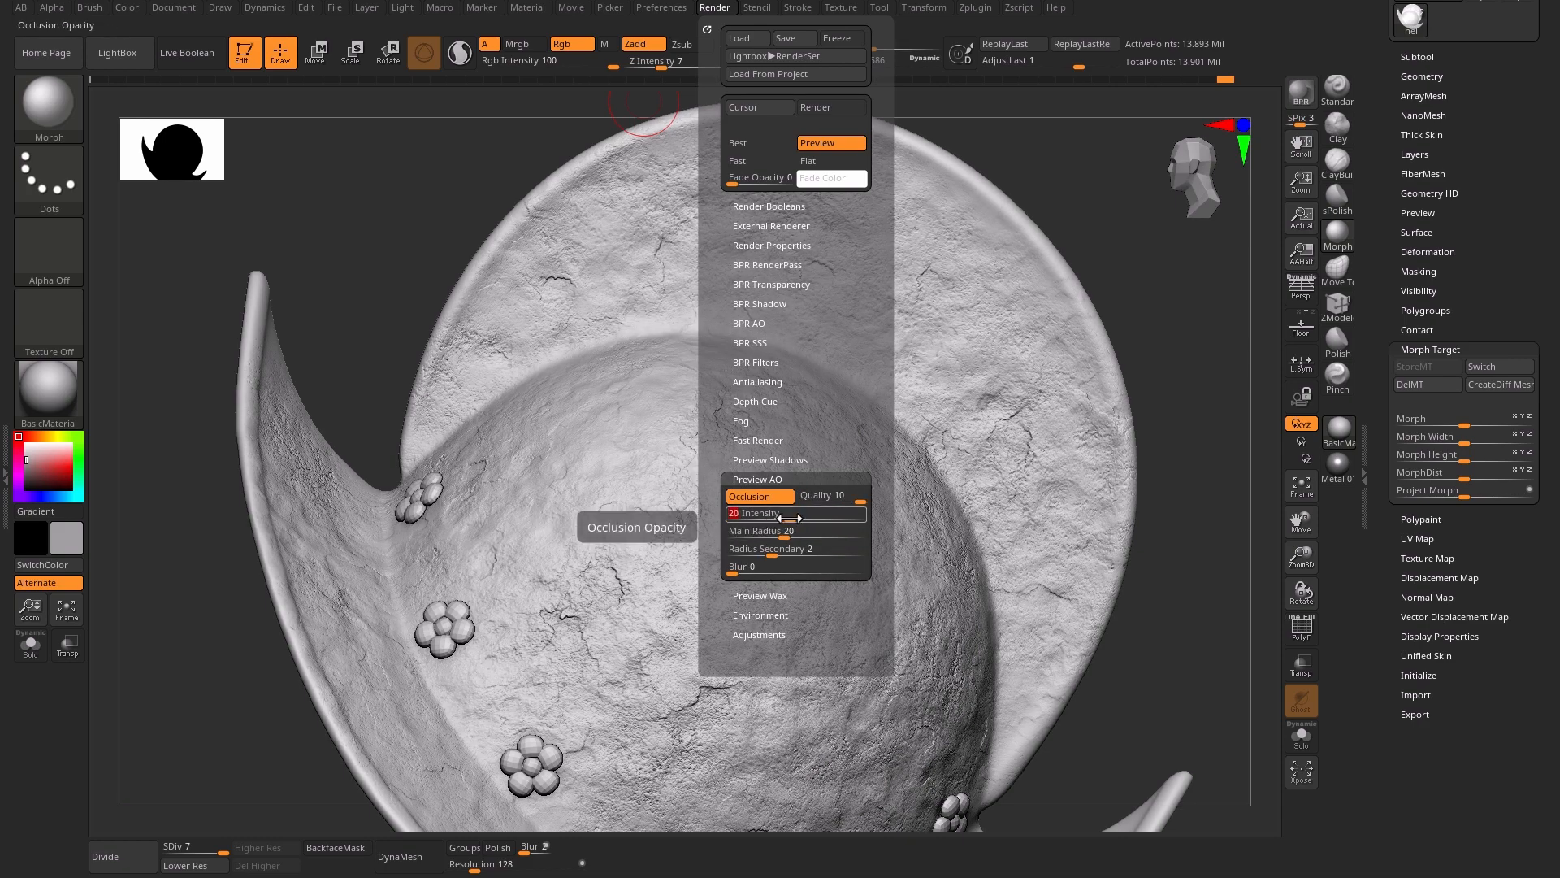
{"action": "key", "text": "f"}
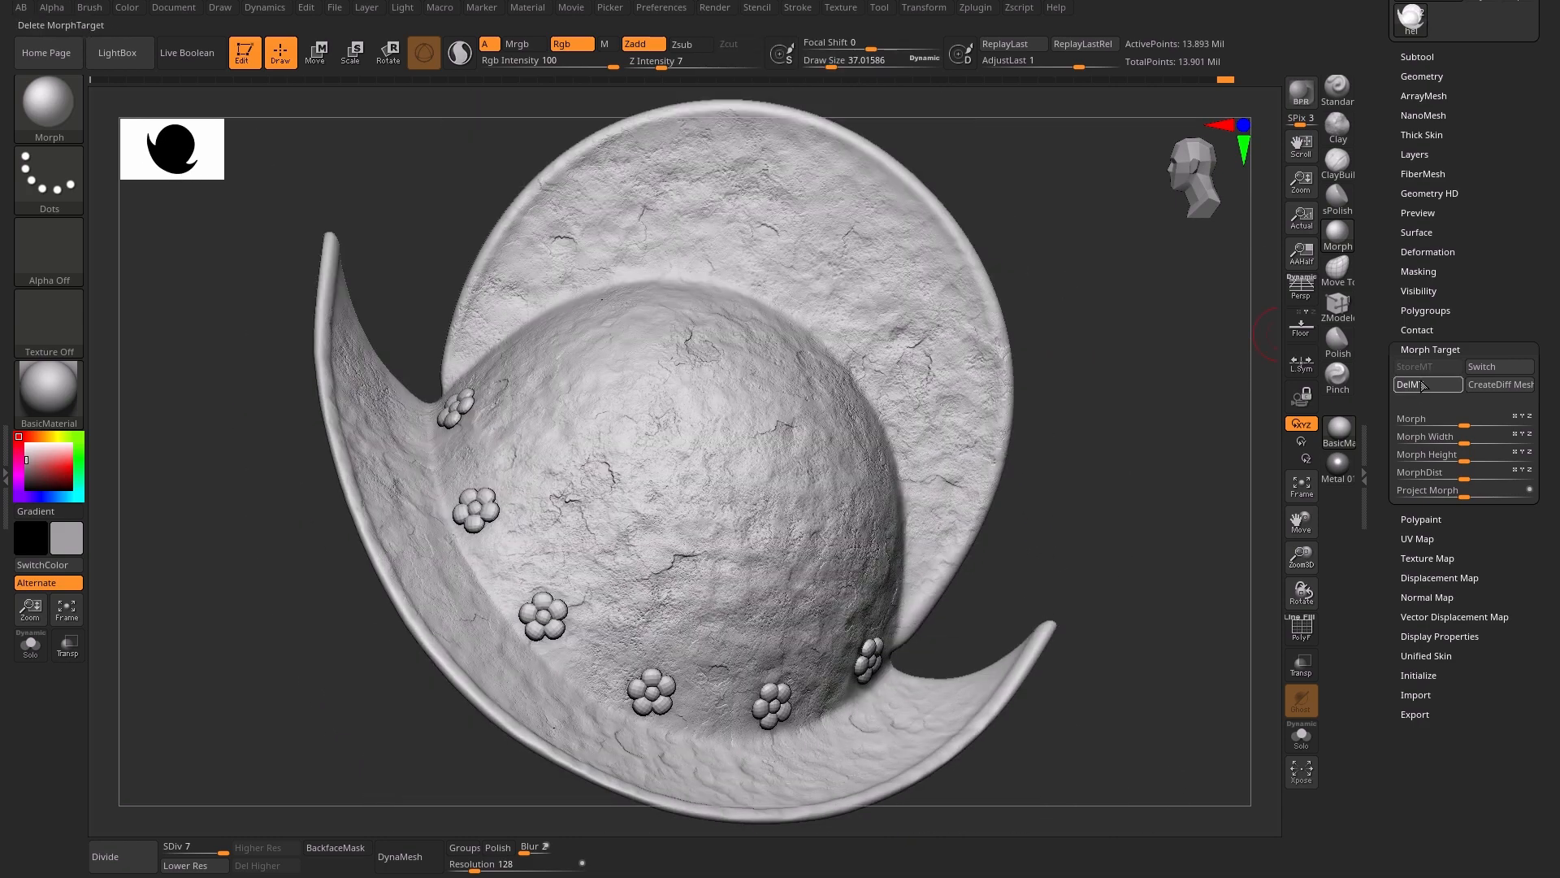
Delete the current morph target and store a fresh one for a new sculpt layer
{"action": "left_click", "coordinate": [1421, 385]}
{"action": "left_click", "coordinate": [1421, 157]}
{"action": "left_click", "coordinate": [1420, 157]}
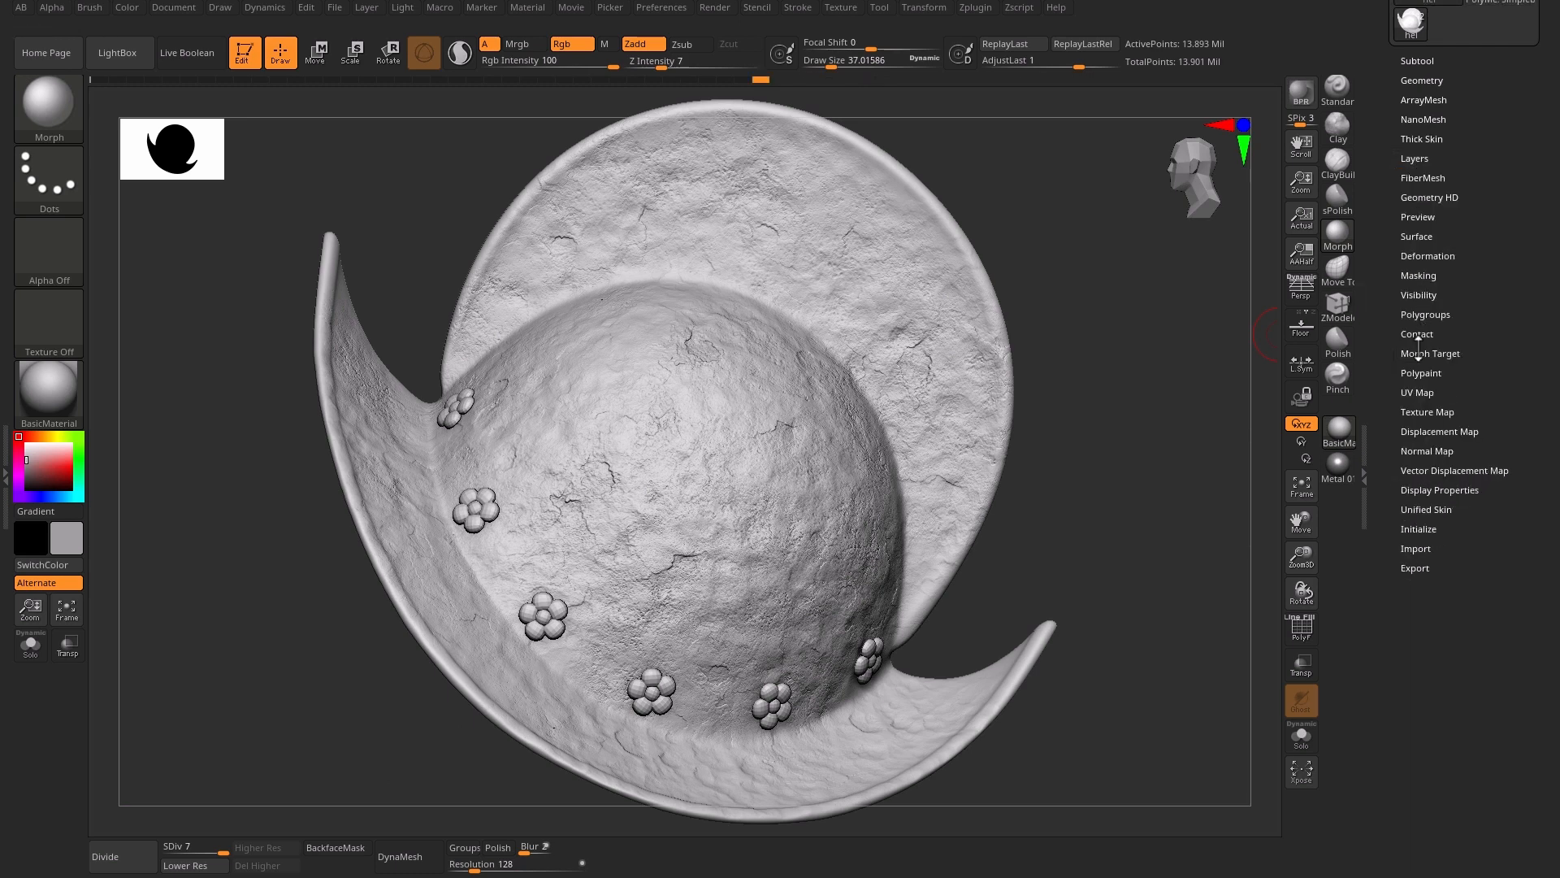
{"action": "left_click", "coordinate": [1418, 352]}
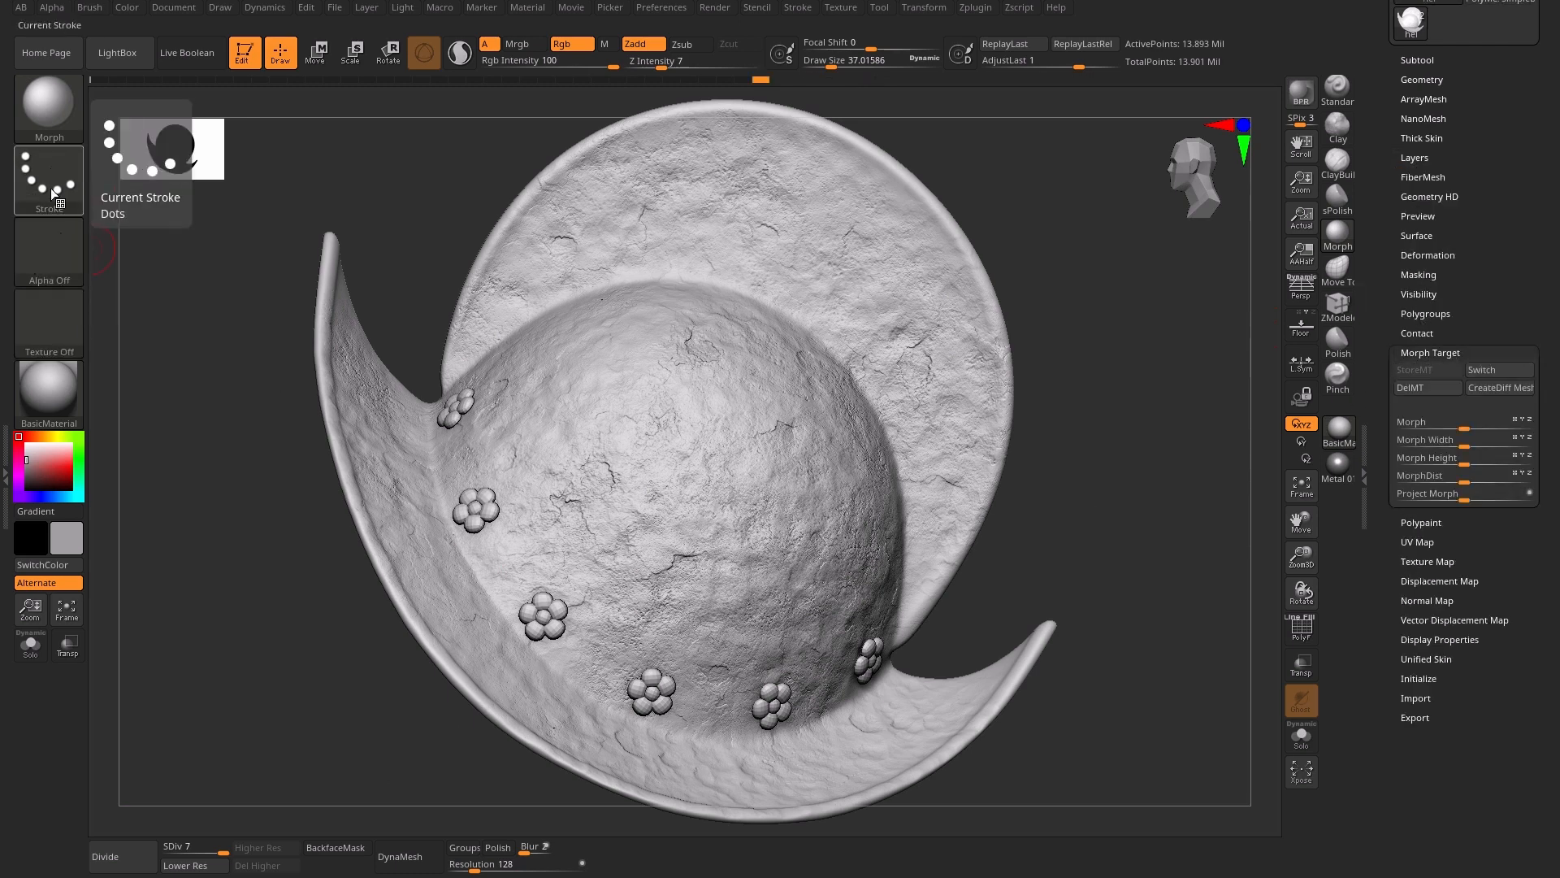
Load metal brush 14 and stamp long scratches over the dome with the draw size at about 75
{"action": "key", "text": "comma"}
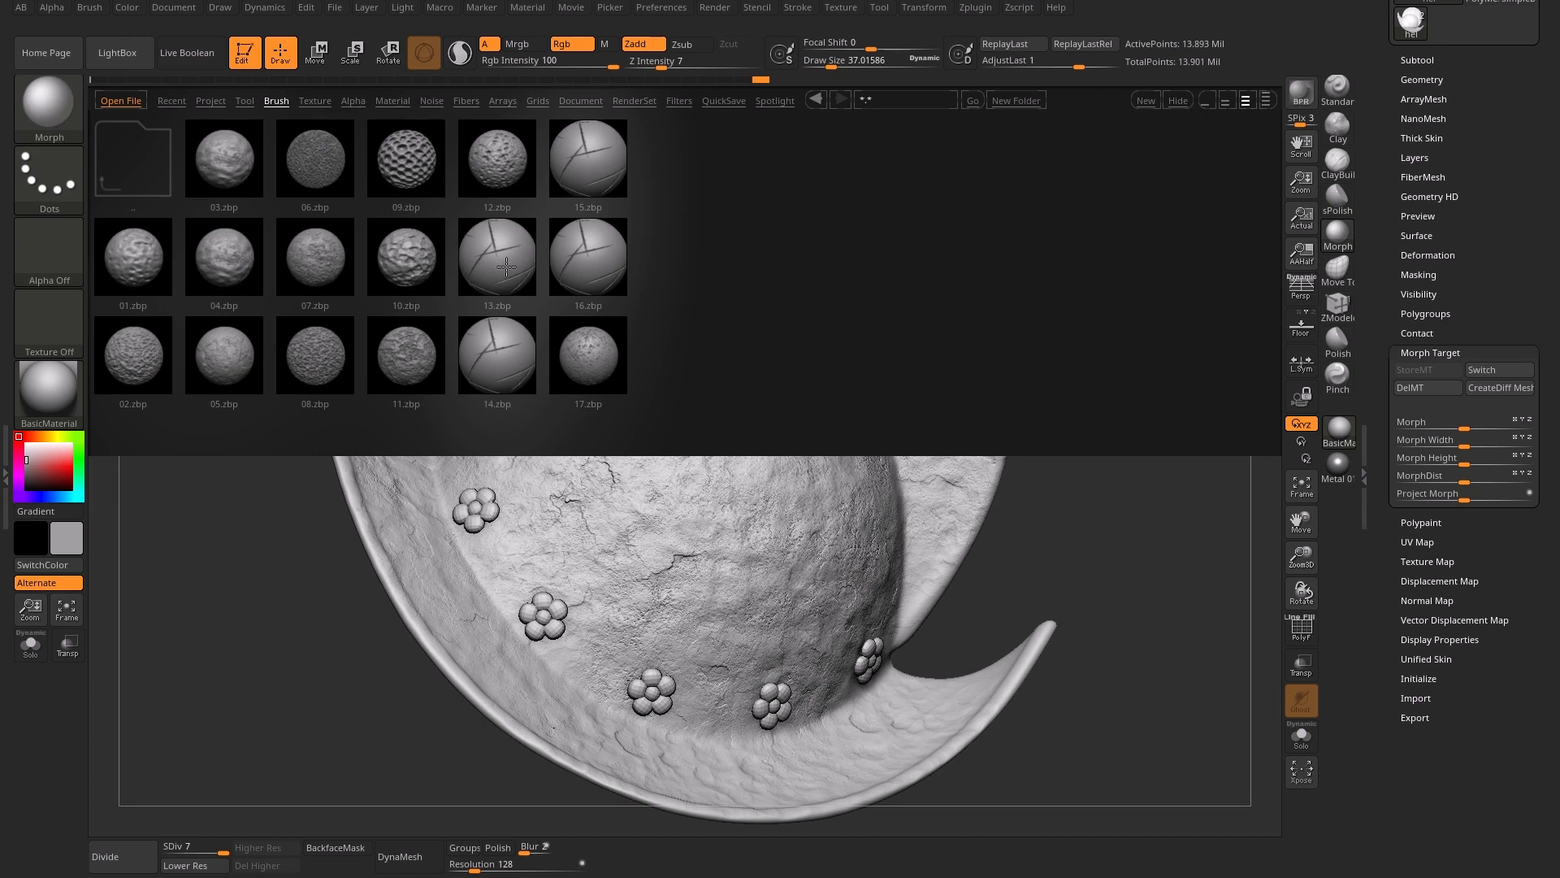
{"action": "double_click", "coordinate": [517, 359]}
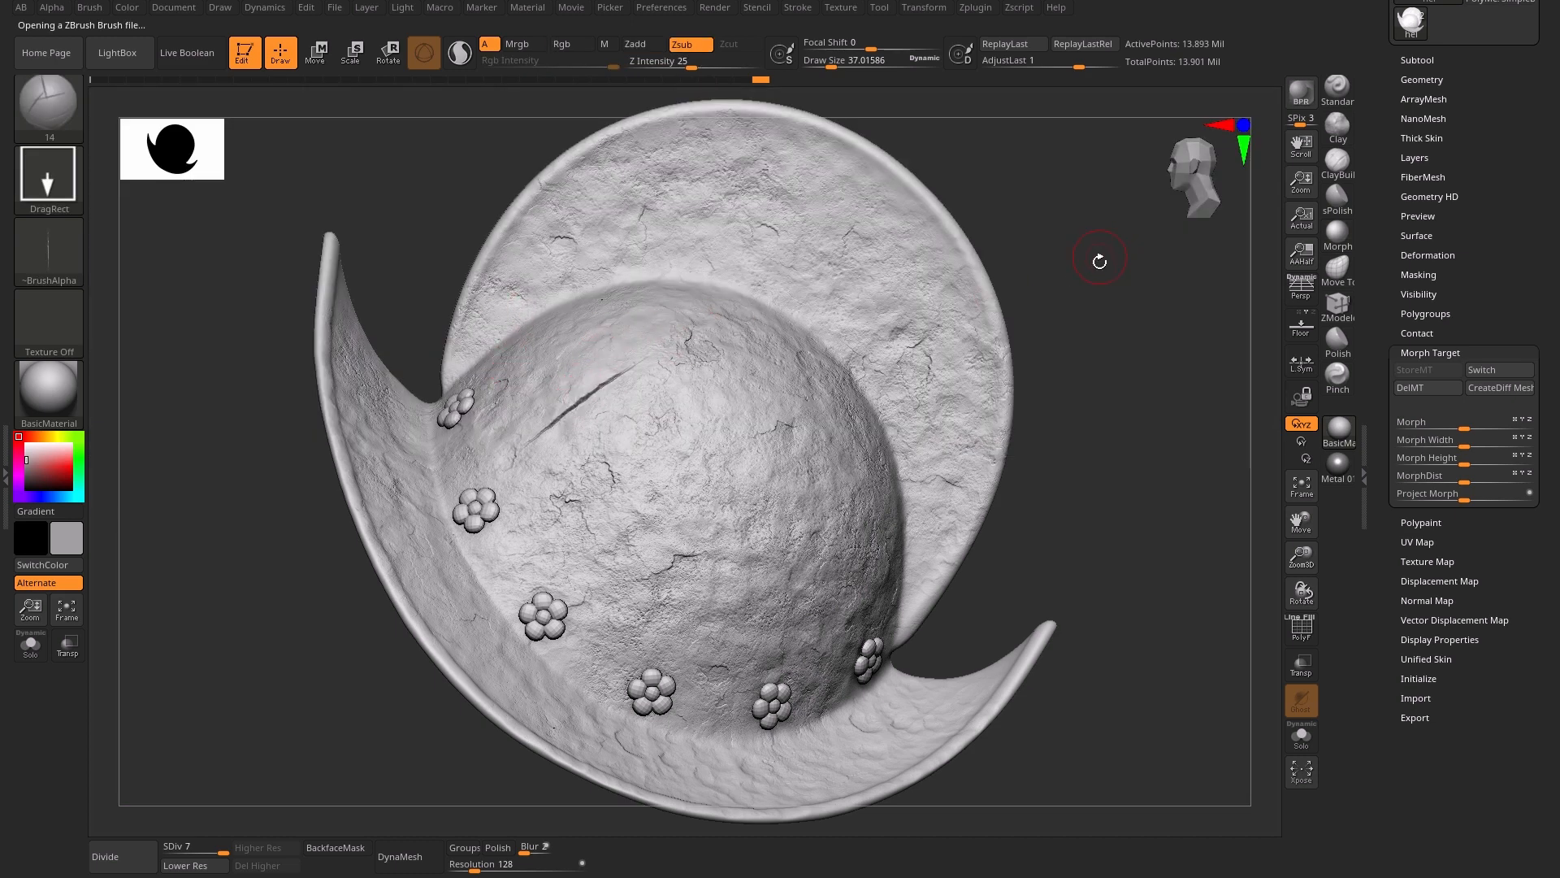
{"action": "left_click_drag", "start_coordinate": [1067, 204], "coordinate": [1057, 269], "text": "alt"}
{"action": "key", "text": "s"}
{"action": "mouse_move", "coordinate": [745, 391]}
{"action": "left_mouse_down"}
{"action": "mouse_move", "coordinate": [827, 436]}
{"action": "mouse_move", "coordinate": [856, 542]}
{"action": "left_mouse_up"}
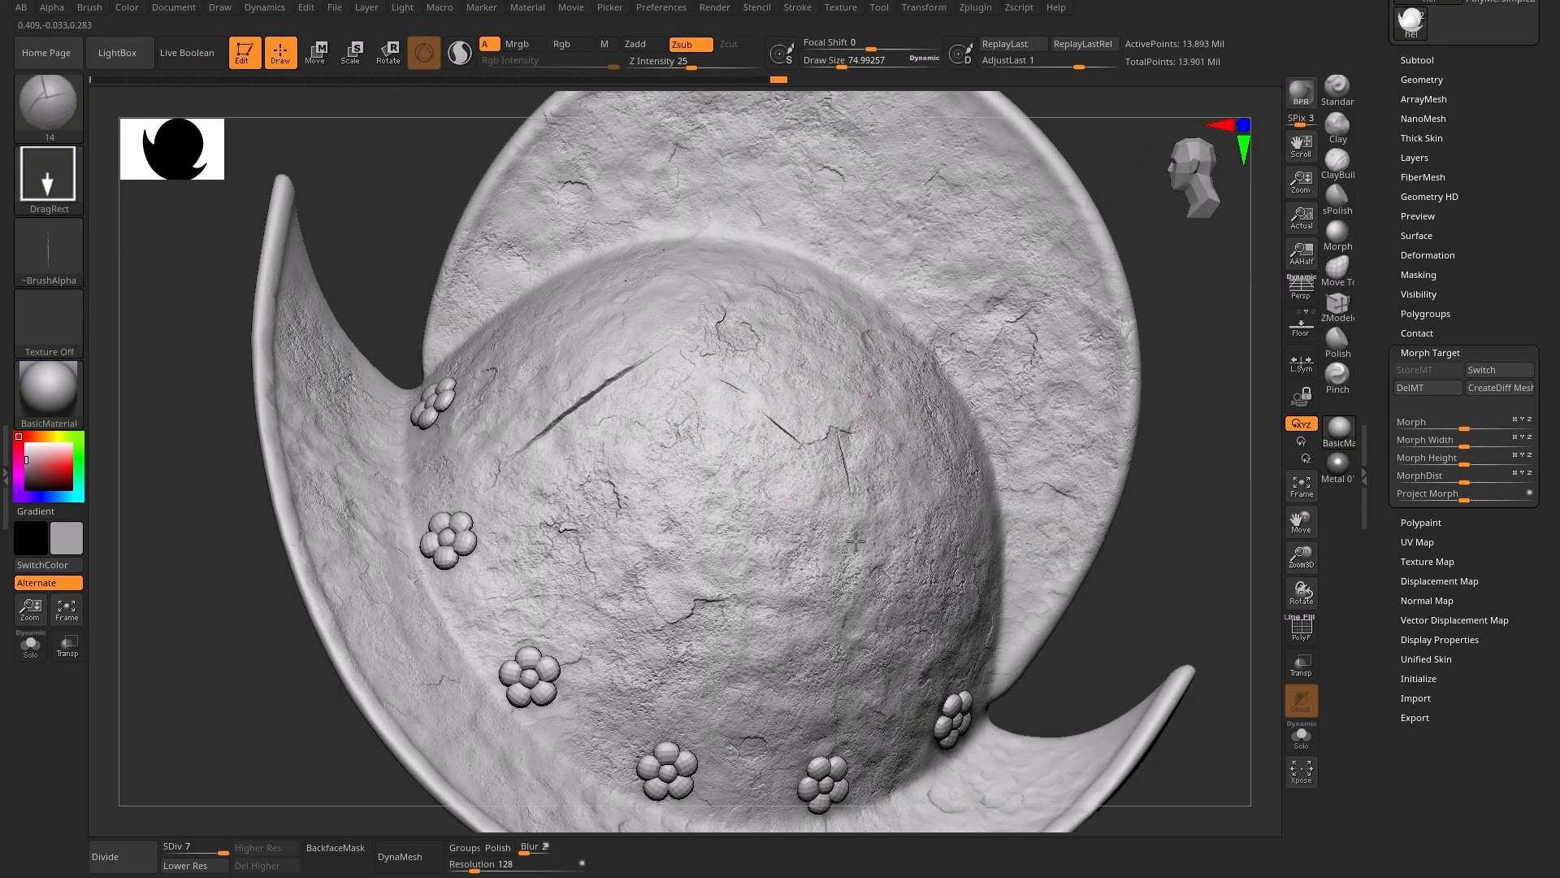
{"action": "left_click_drag", "start_coordinate": [674, 543], "coordinate": [685, 576]}
{"action": "left_click_drag", "start_coordinate": [524, 430], "coordinate": [546, 367]}
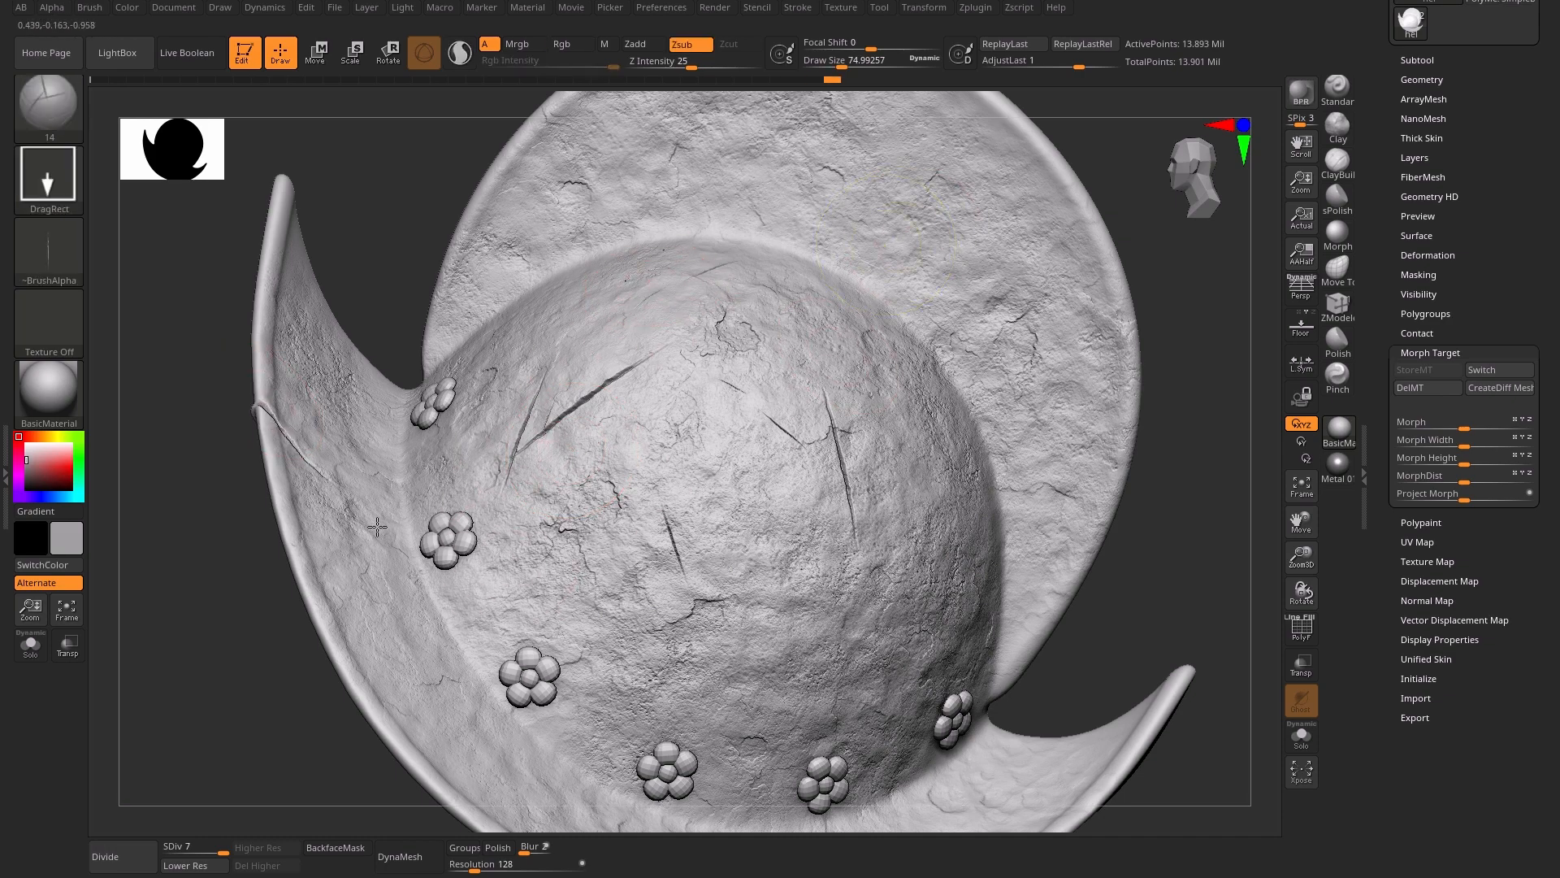
{"action": "mouse_move", "coordinate": [229, 606]}
{"action": "left_mouse_down"}
{"action": "mouse_move", "coordinate": [206, 617]}
{"action": "mouse_move", "coordinate": [648, 257]}
{"action": "mouse_move", "coordinate": [529, 362]}
{"action": "mouse_move", "coordinate": [164, 404]}
{"action": "mouse_move", "coordinate": [195, 378]}
{"action": "left_mouse_up"}
{"action": "left_click_drag", "start_coordinate": [183, 630], "coordinate": [241, 609]}
{"action": "left_click_drag", "start_coordinate": [570, 176], "coordinate": [564, 221]}
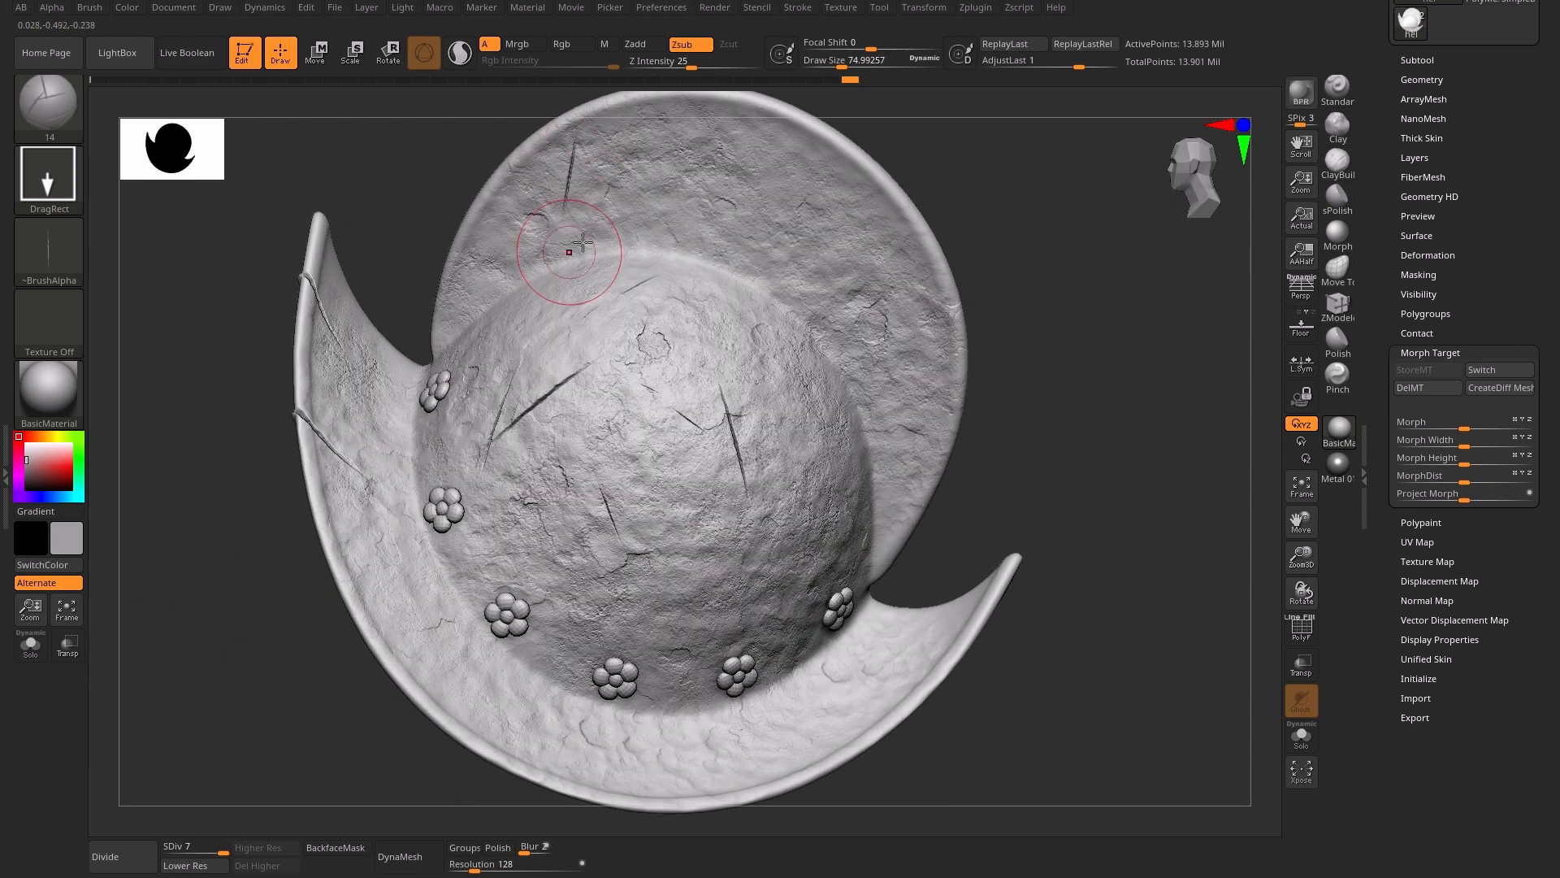
{"action": "key", "text": "ctrl+z"}
Enable BackfaceMask for brush 14 and stamp scratches along the brim and across the dome
{"action": "left_click", "coordinate": [335, 847]}
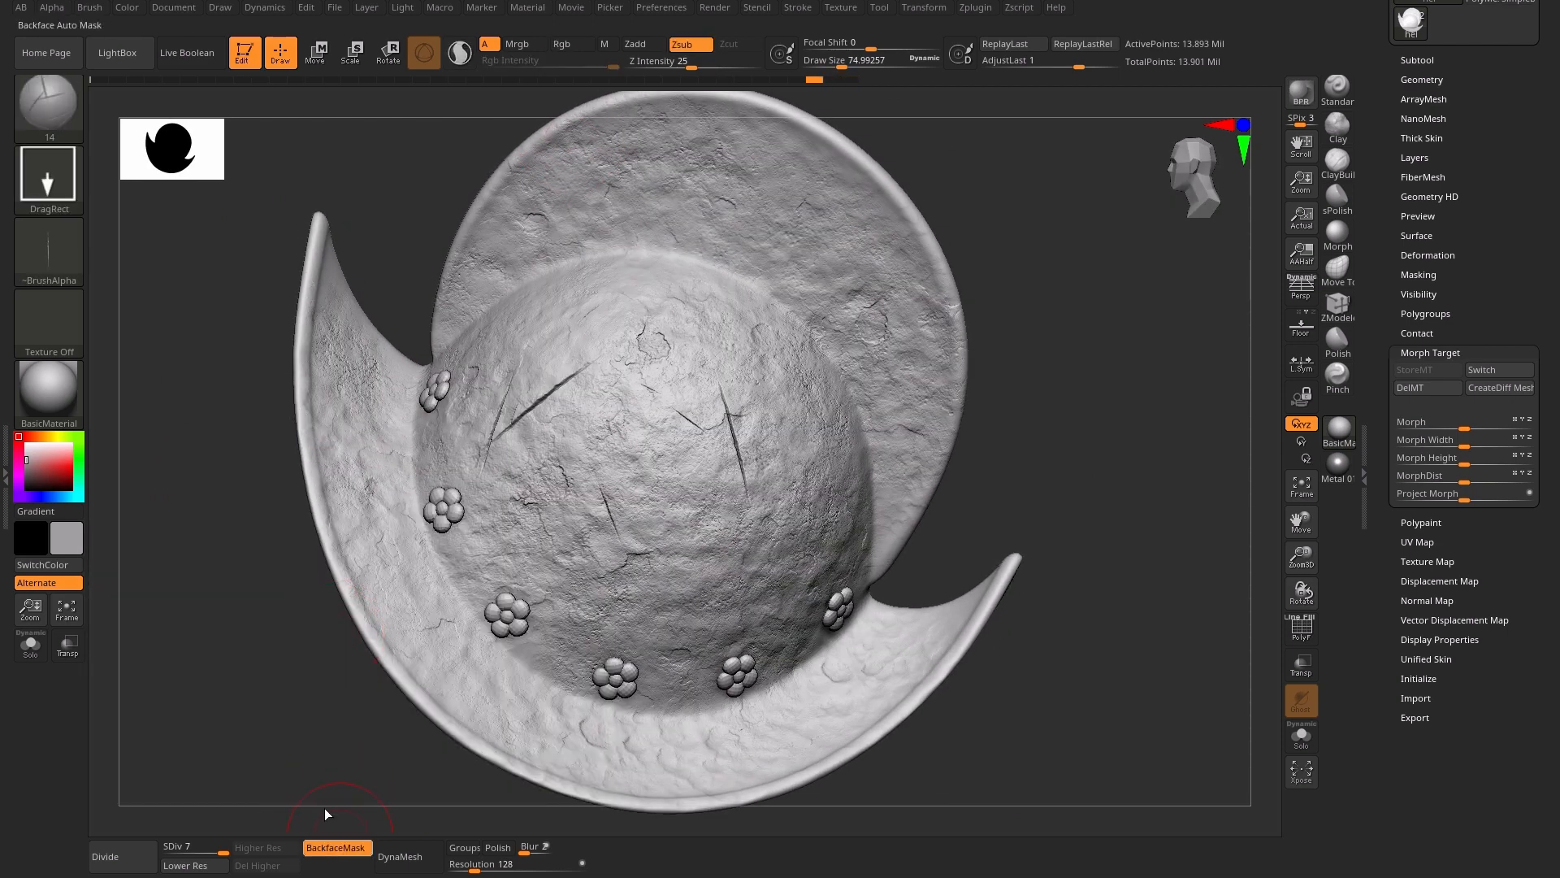
{"action": "mouse_move", "coordinate": [358, 601]}
{"action": "left_mouse_down"}
{"action": "mouse_move", "coordinate": [331, 585]}
{"action": "mouse_move", "coordinate": [596, 372]}
{"action": "mouse_move", "coordinate": [385, 388]}
{"action": "mouse_move", "coordinate": [330, 523]}
{"action": "mouse_move", "coordinate": [372, 558]}
{"action": "left_mouse_up"}
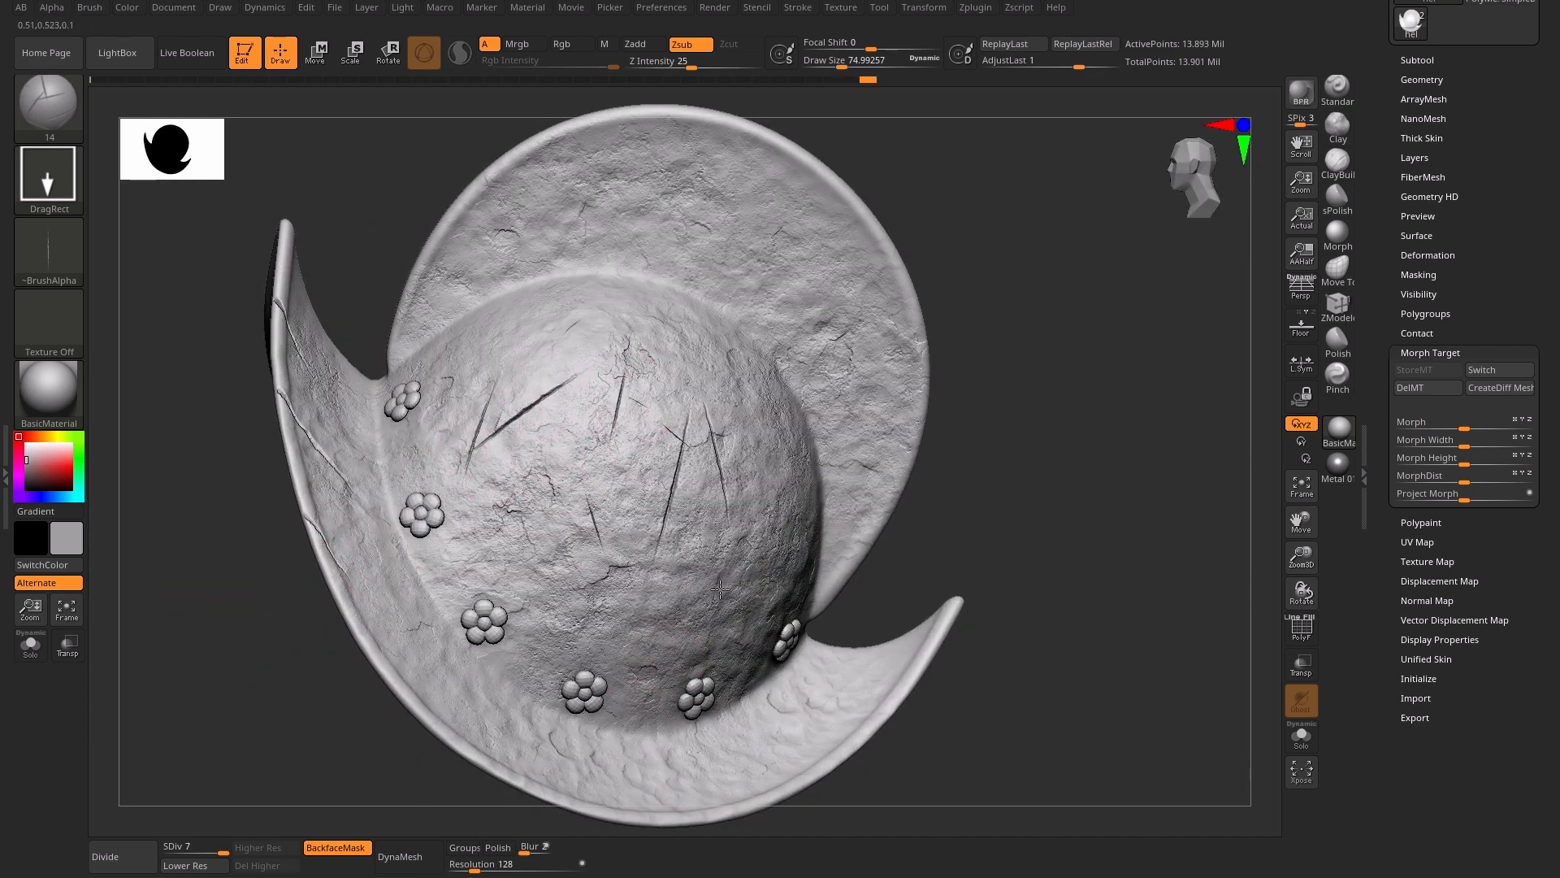
{"action": "left_click_drag", "start_coordinate": [658, 650], "coordinate": [586, 715]}
{"action": "left_click_drag", "start_coordinate": [519, 573], "coordinate": [592, 590]}
{"action": "left_click_drag", "start_coordinate": [719, 369], "coordinate": [774, 437]}
{"action": "left_click_drag", "start_coordinate": [1038, 358], "coordinate": [1040, 431], "text": "alt"}
{"action": "left_click_drag", "start_coordinate": [782, 206], "coordinate": [841, 309]}
{"action": "left_click_drag", "start_coordinate": [623, 196], "coordinate": [674, 204]}
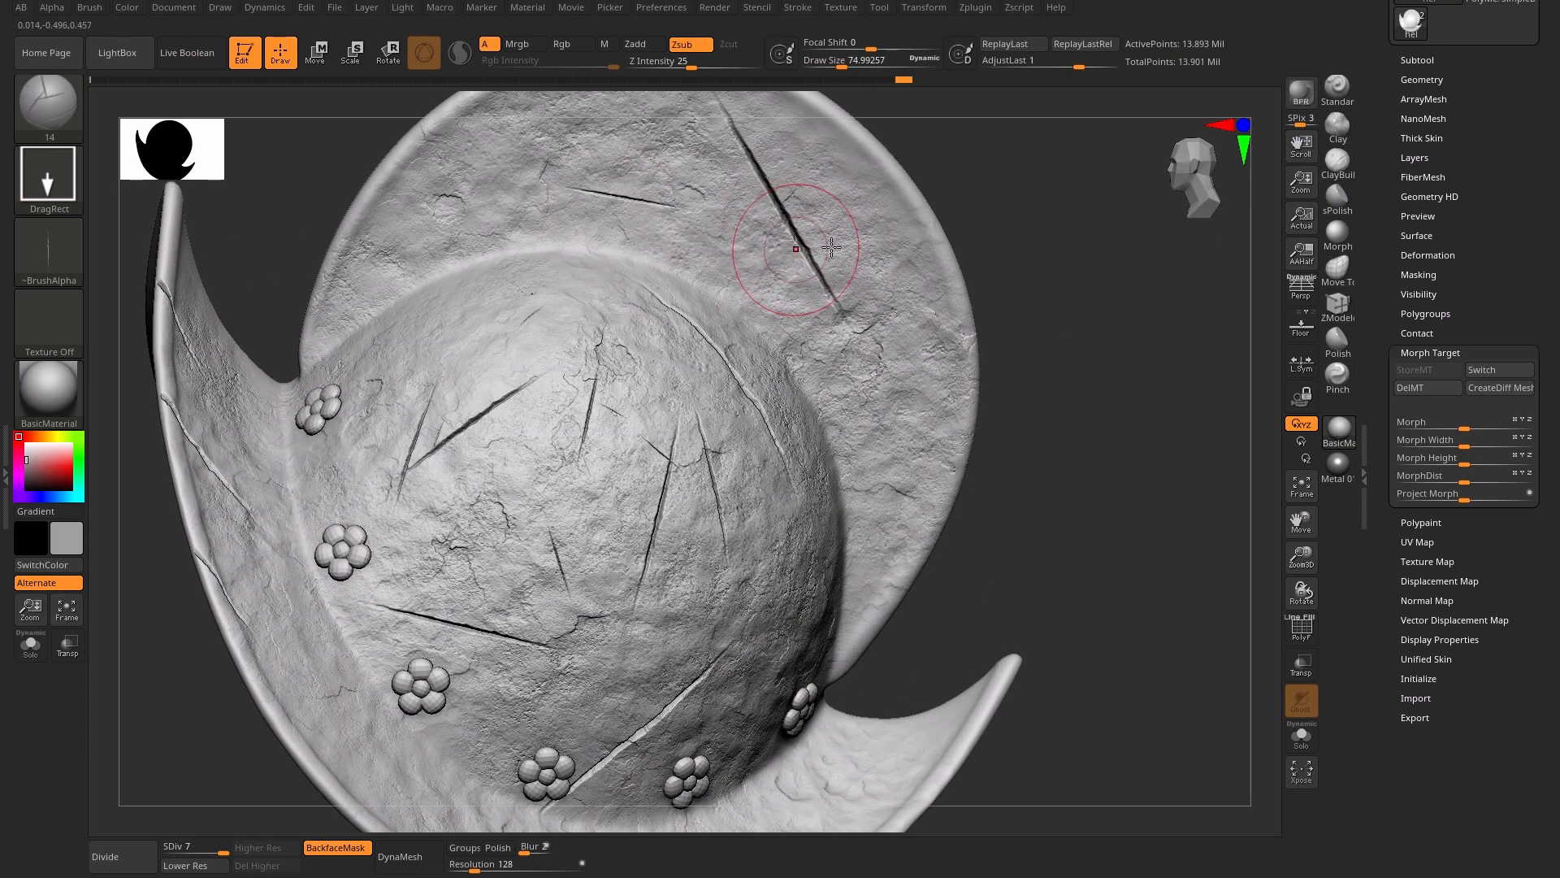
{"action": "key", "text": "ctrl+z"}
{"action": "key", "text": "ctrl+z"}
Switch to the Morph brush, set its draw size to about 47, and soften the long diagonal scratch on the lower dome
{"action": "left_click", "coordinate": [1337, 234]}
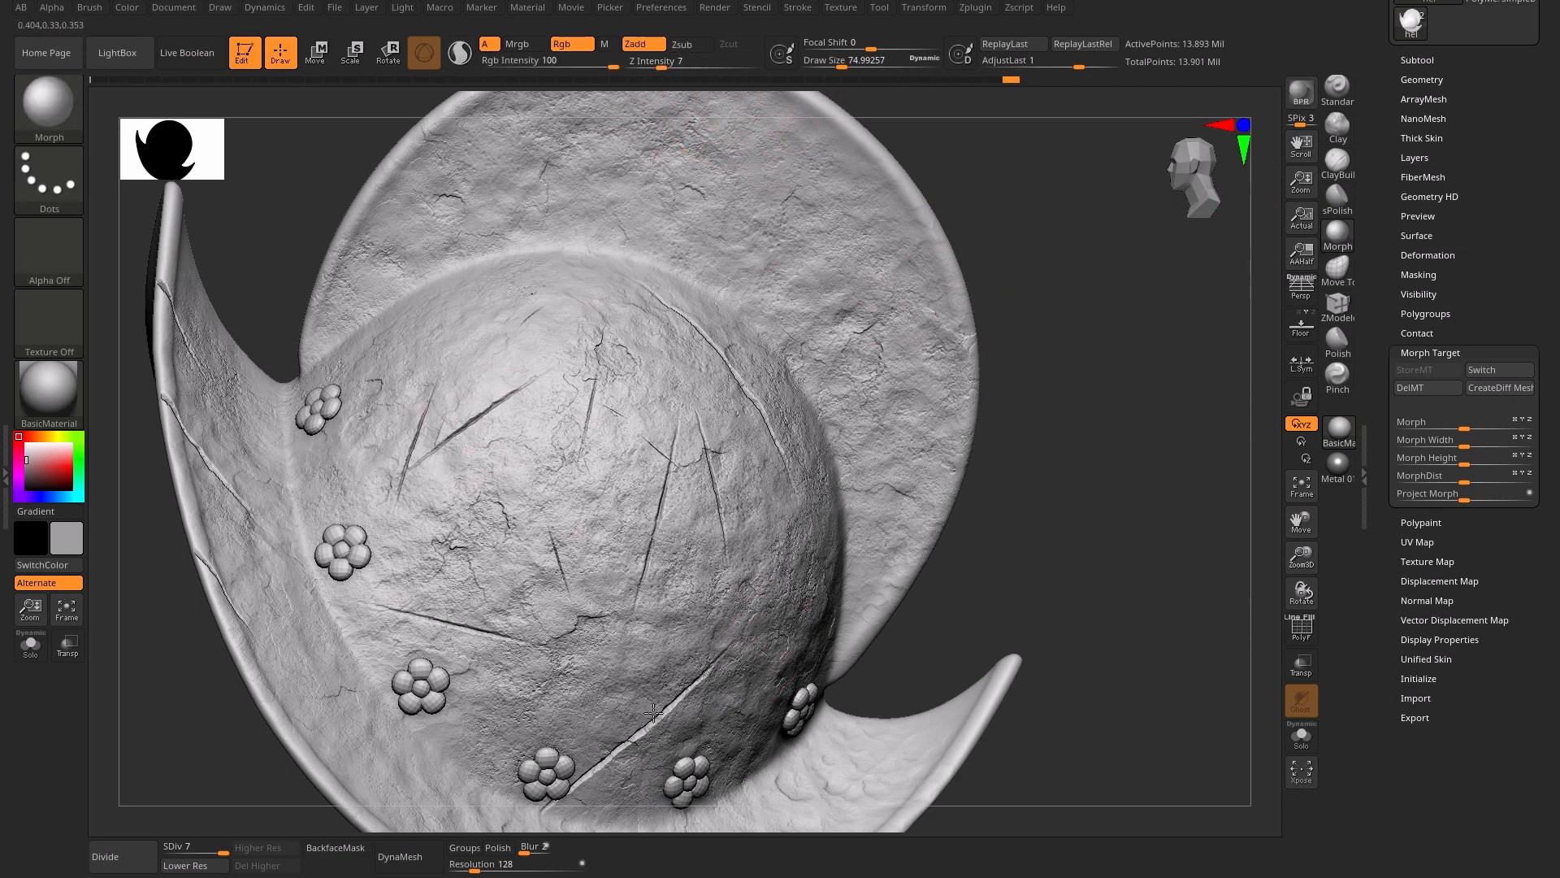
{"action": "mouse_move", "coordinate": [1012, 489]}
{"action": "left_mouse_down"}
{"action": "mouse_move", "coordinate": [1097, 498]}
{"action": "mouse_move", "coordinate": [1089, 406]}
{"action": "left_mouse_up"}
{"action": "key", "text": "s"}
{"action": "left_click_drag", "start_coordinate": [692, 338], "coordinate": [683, 337]}
{"action": "right_click_drag", "start_coordinate": [683, 337], "coordinate": [686, 285], "text": "ctrl"}
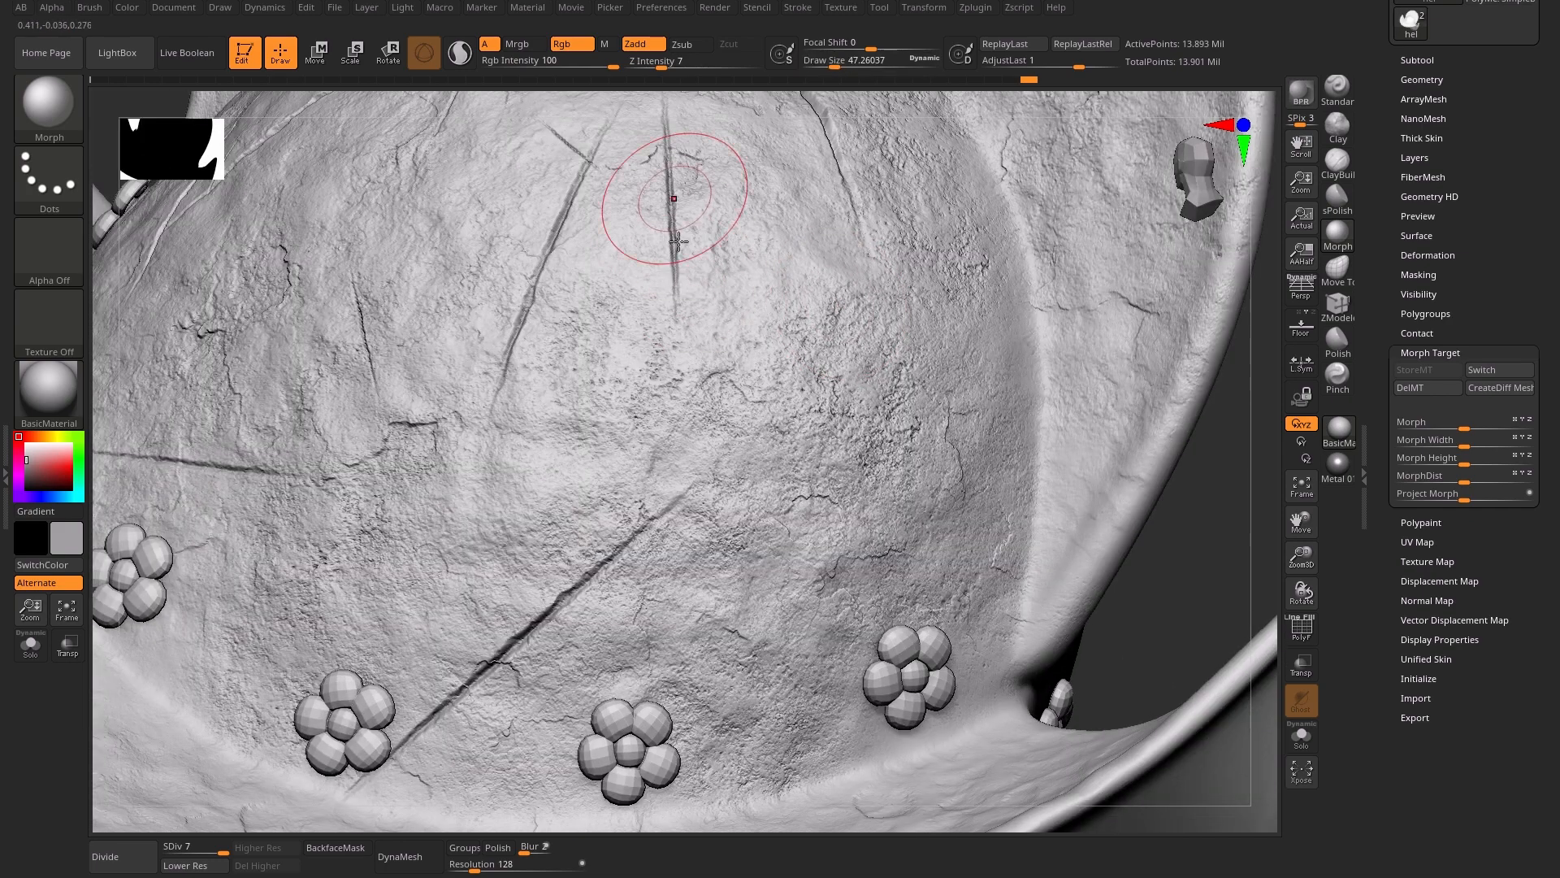
{"action": "left_click_drag", "start_coordinate": [630, 534], "coordinate": [407, 735]}
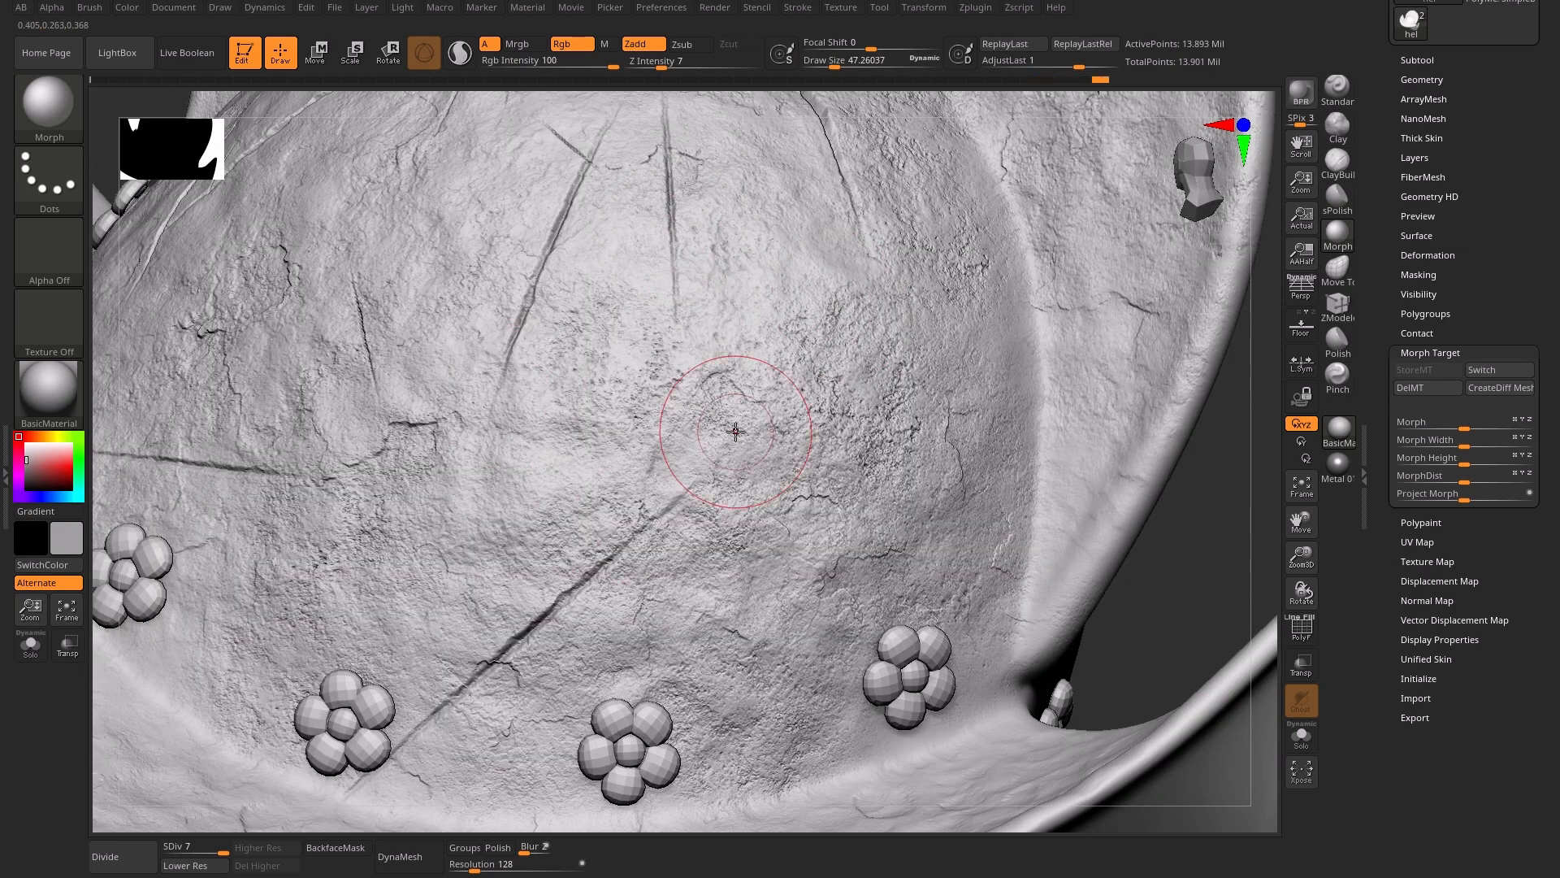
Soften the scratches across the middle and upper dome with the Morph brush
{"action": "mouse_move", "coordinate": [735, 432]}
{"action": "right_mouse_down", "text": "ctrl"}
{"action": "mouse_move", "coordinate": [321, 686]}
{"action": "mouse_move", "coordinate": [357, 490]}
{"action": "right_mouse_up", "text": "ctrl"}
{"action": "left_click_drag", "start_coordinate": [357, 490], "coordinate": [419, 493]}
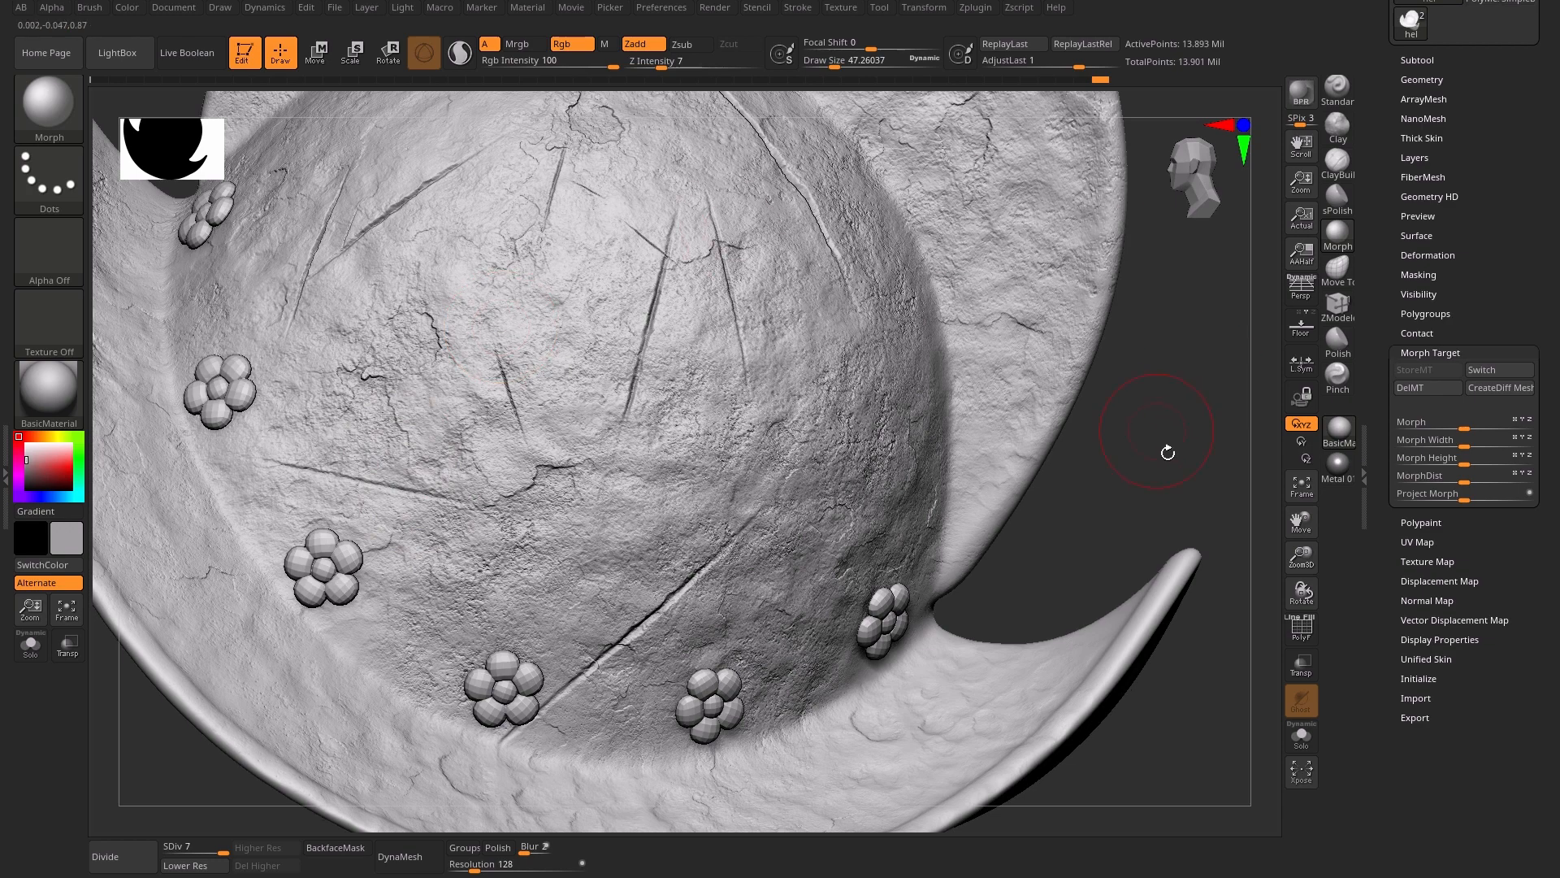
{"action": "left_click_drag", "start_coordinate": [1167, 452], "coordinate": [1214, 564], "text": "alt"}
{"action": "left_click_drag", "start_coordinate": [615, 307], "coordinate": [709, 370]}
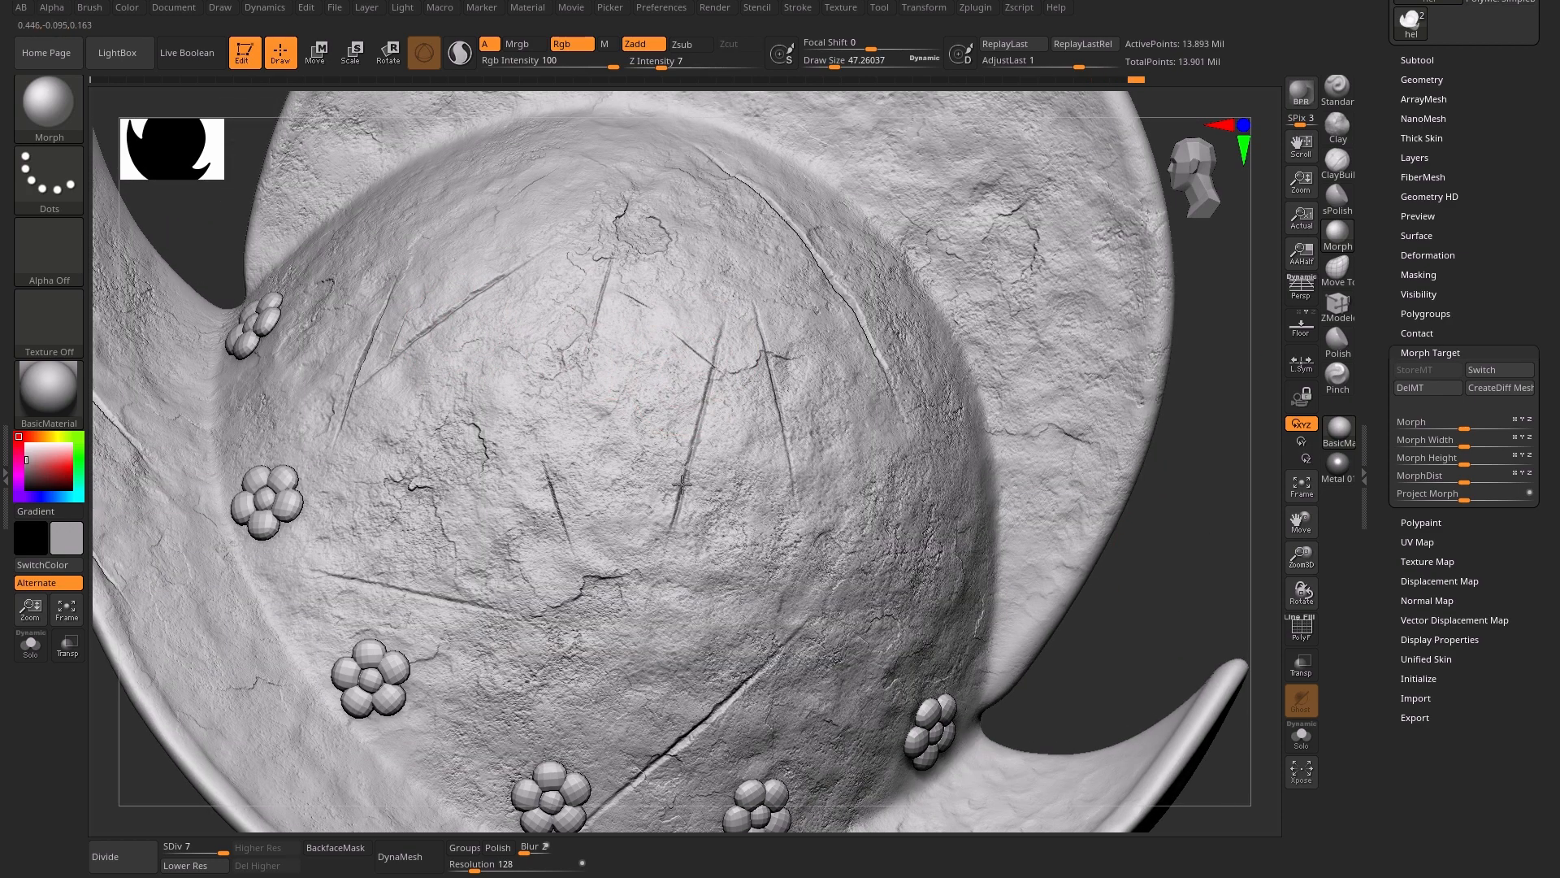
{"action": "left_click_drag", "start_coordinate": [1186, 547], "coordinate": [1039, 525]}
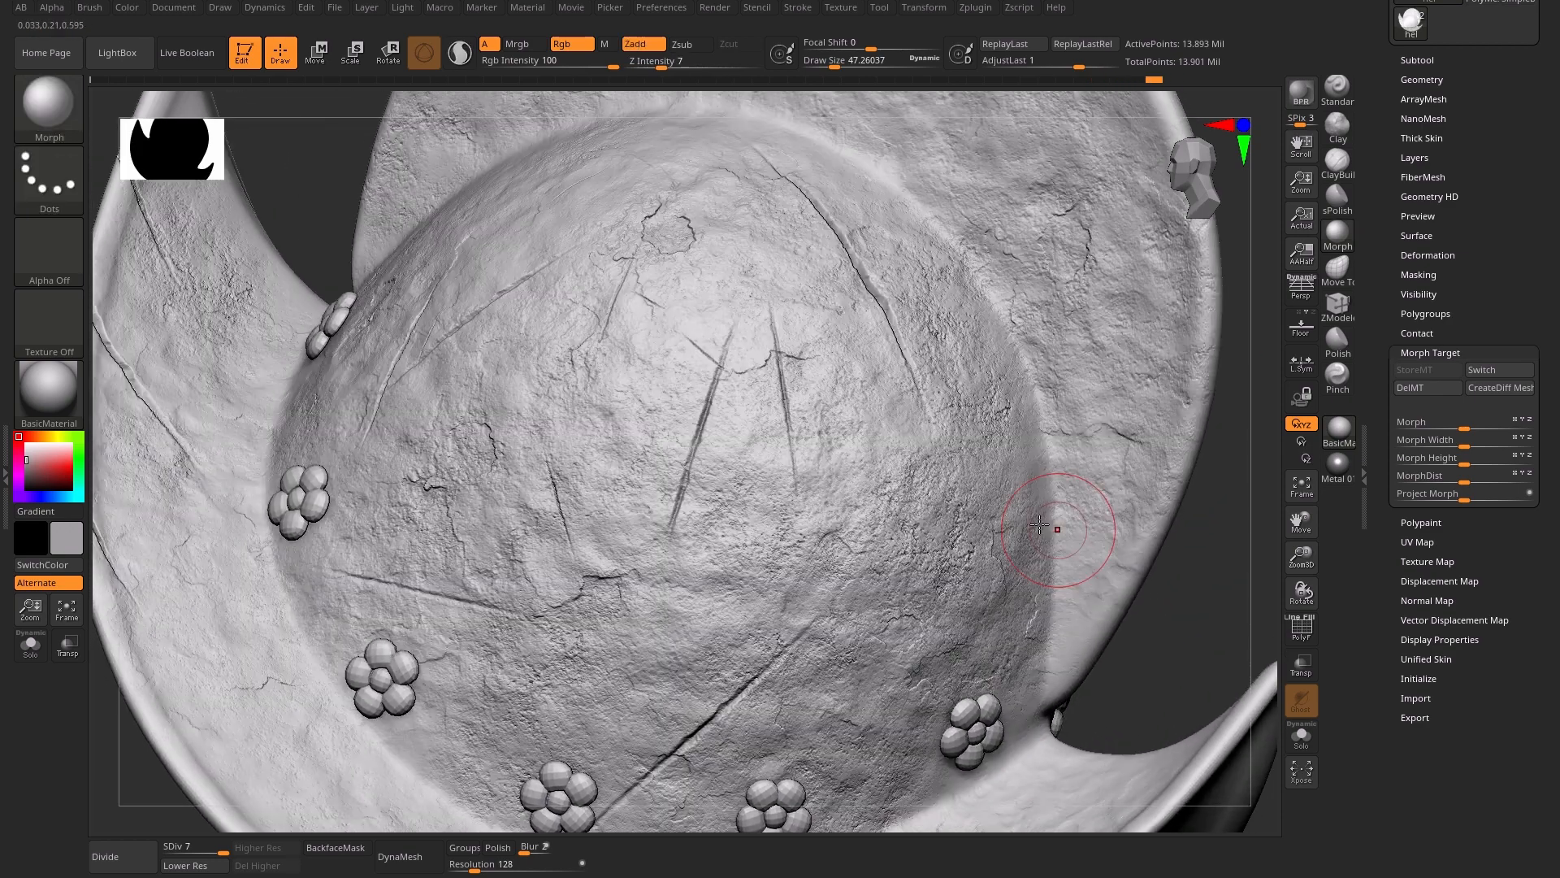
Return to metal brush 14, set its Z Intensity to 19, and stamp scratches across the helmet's tall crest
{"action": "key", "text": "f"}
{"action": "left_click_drag", "start_coordinate": [1040, 367], "coordinate": [1065, 315]}
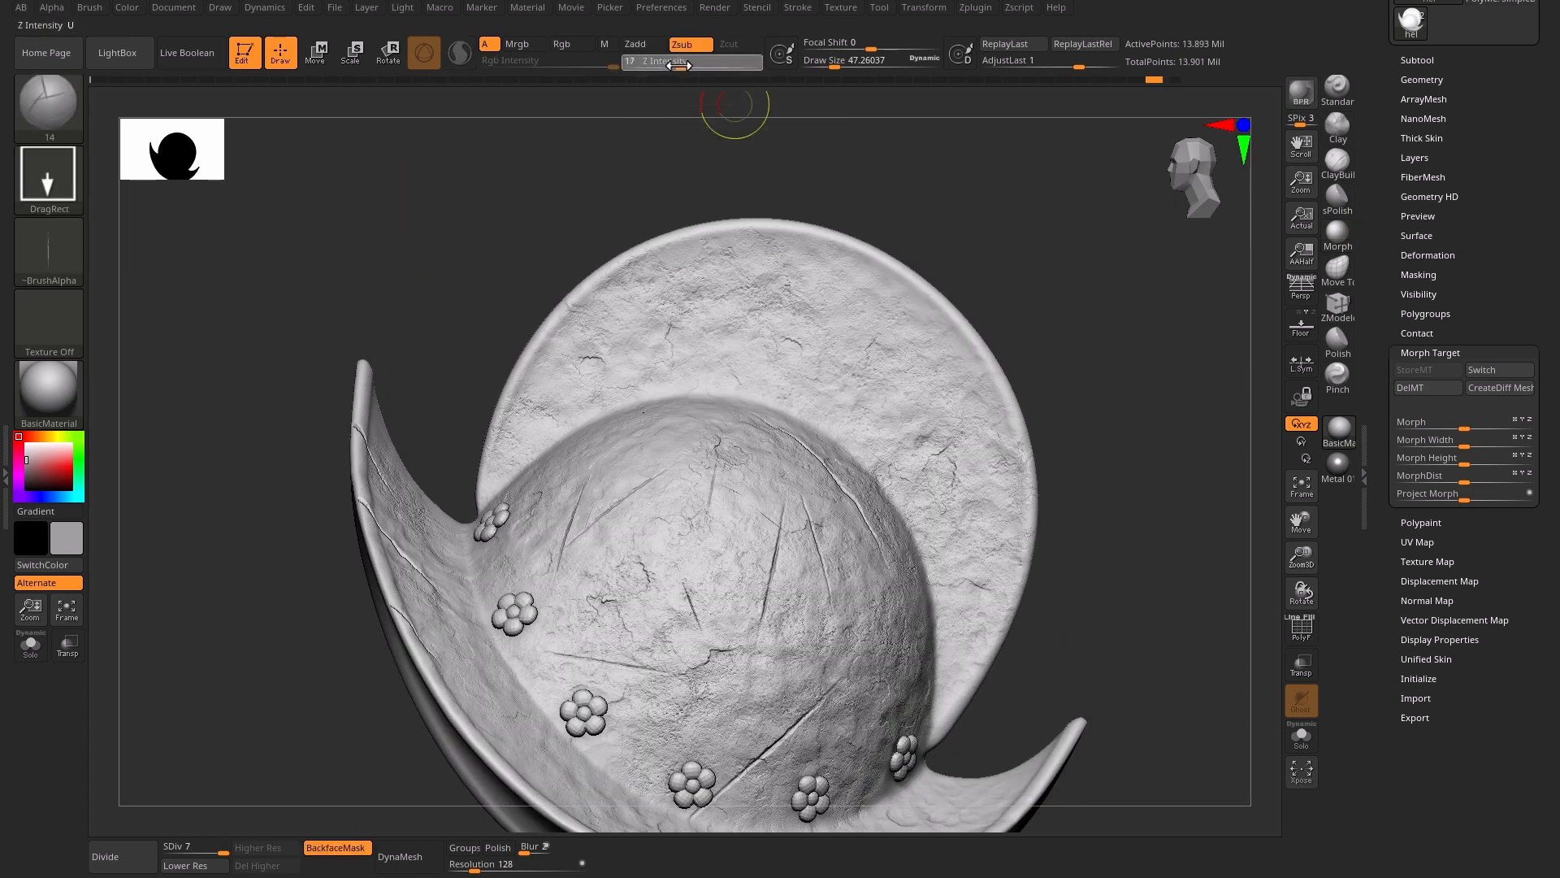
{"action": "left_click_drag", "start_coordinate": [681, 67], "coordinate": [685, 66]}
{"action": "left_click_drag", "start_coordinate": [527, 353], "coordinate": [638, 380]}
{"action": "left_click_drag", "start_coordinate": [660, 255], "coordinate": [722, 316]}
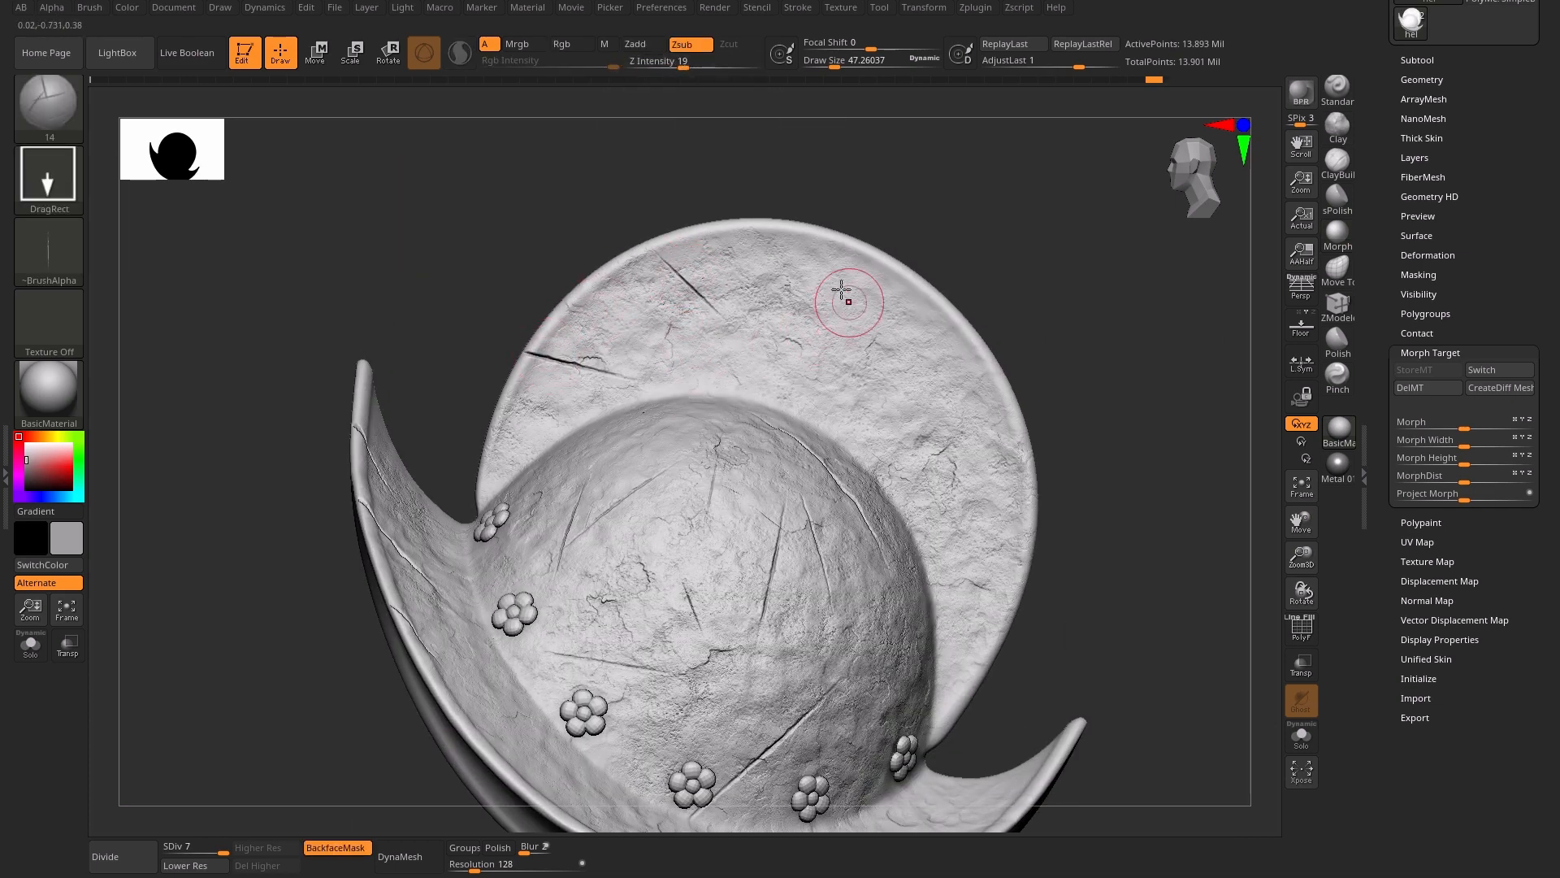
{"action": "left_click_drag", "start_coordinate": [822, 237], "coordinate": [854, 329]}
{"action": "left_click_drag", "start_coordinate": [1002, 228], "coordinate": [993, 262]}
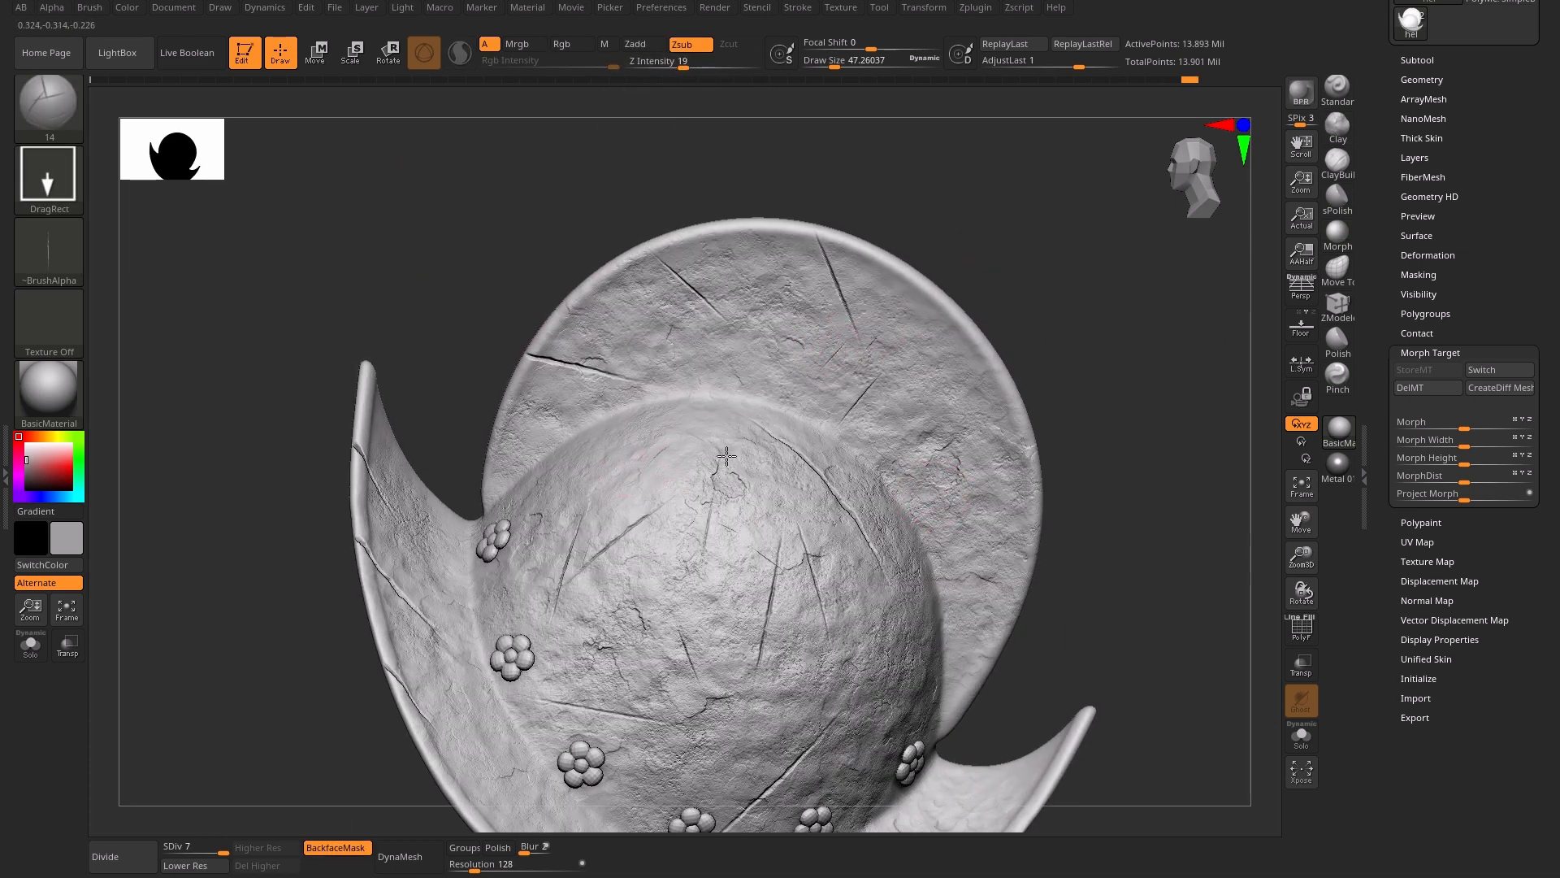
Stamp additional crossing scratches over the dome with brush 14, undoing a misplaced one
{"action": "left_click_drag", "start_coordinate": [726, 456], "coordinate": [727, 455]}
{"action": "mouse_move", "coordinate": [1091, 414]}
{"action": "left_mouse_down", "text": "alt"}
{"action": "mouse_move", "coordinate": [1069, 233]}
{"action": "mouse_move", "coordinate": [1080, 247]}
{"action": "left_mouse_up", "text": "alt"}
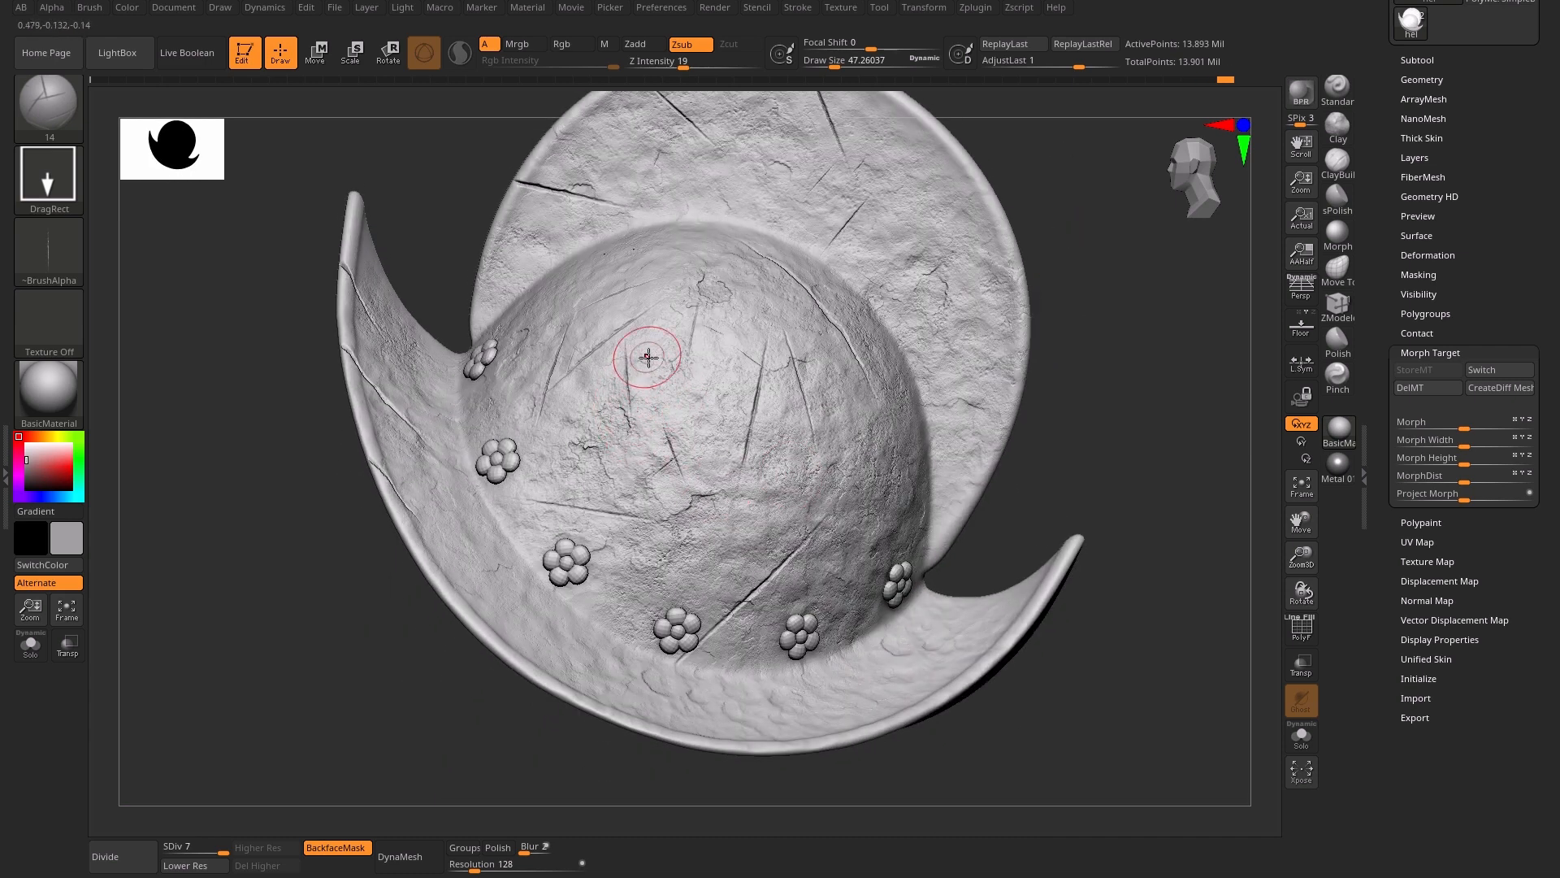
{"action": "mouse_move", "coordinate": [649, 358]}
{"action": "left_mouse_down"}
{"action": "mouse_move", "coordinate": [662, 329]}
{"action": "mouse_move", "coordinate": [612, 400]}
{"action": "left_mouse_up"}
{"action": "key", "text": "ctrl+z"}
{"action": "left_click_drag", "start_coordinate": [678, 445], "coordinate": [703, 443]}
{"action": "left_click_drag", "start_coordinate": [772, 406], "coordinate": [790, 445]}
Blend the newly stamped dome scratches into the surface with the Morph brush and check the helmet from several angles
{"action": "left_click", "coordinate": [1338, 237]}
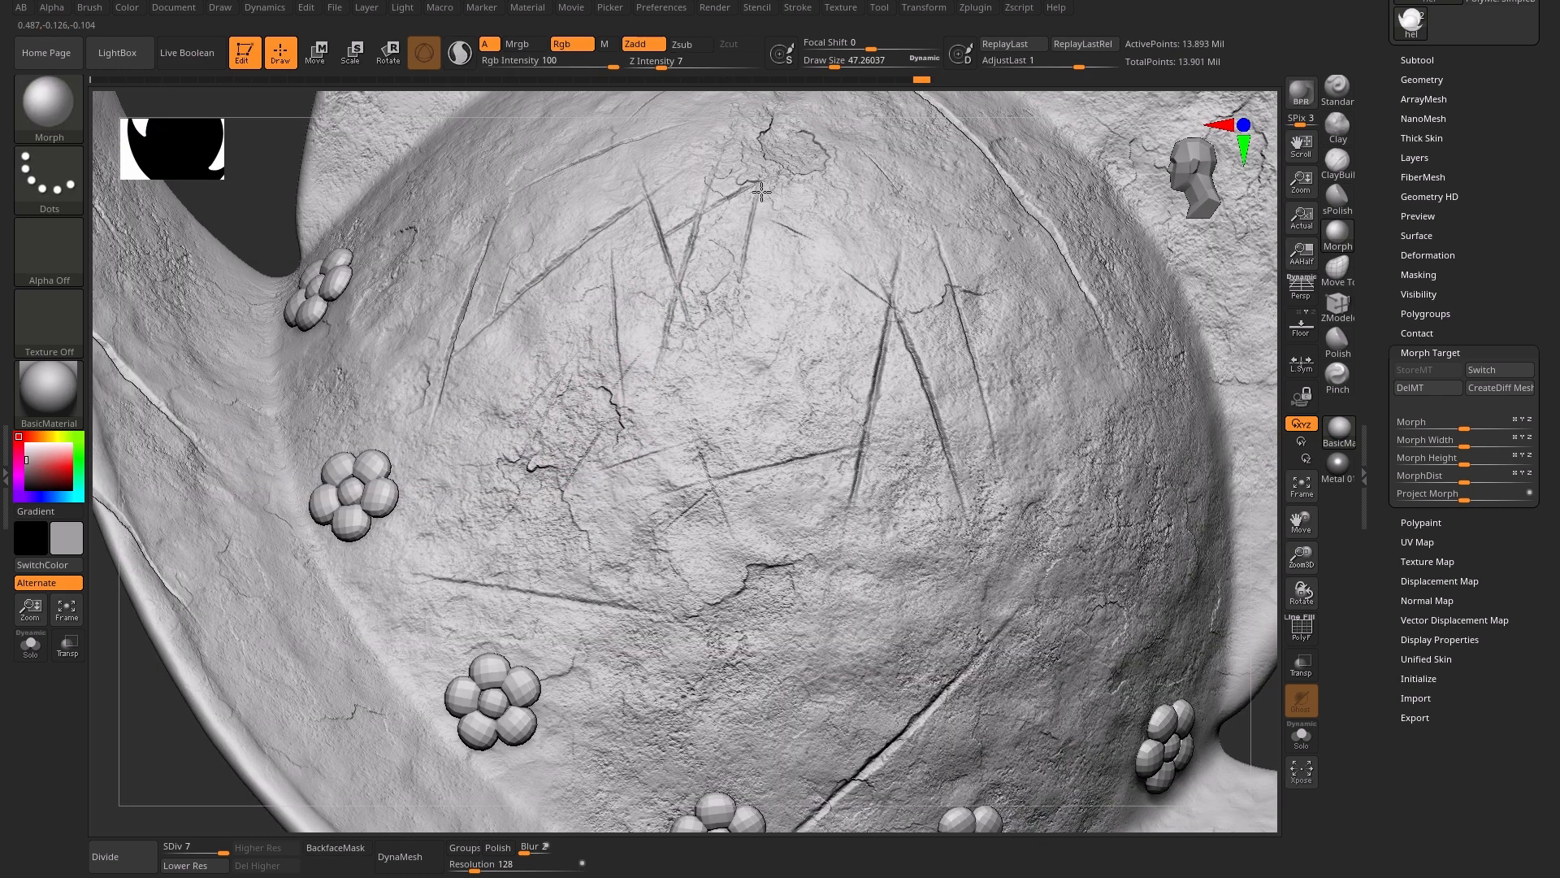
{"action": "left_click_drag", "start_coordinate": [930, 427], "coordinate": [958, 502]}
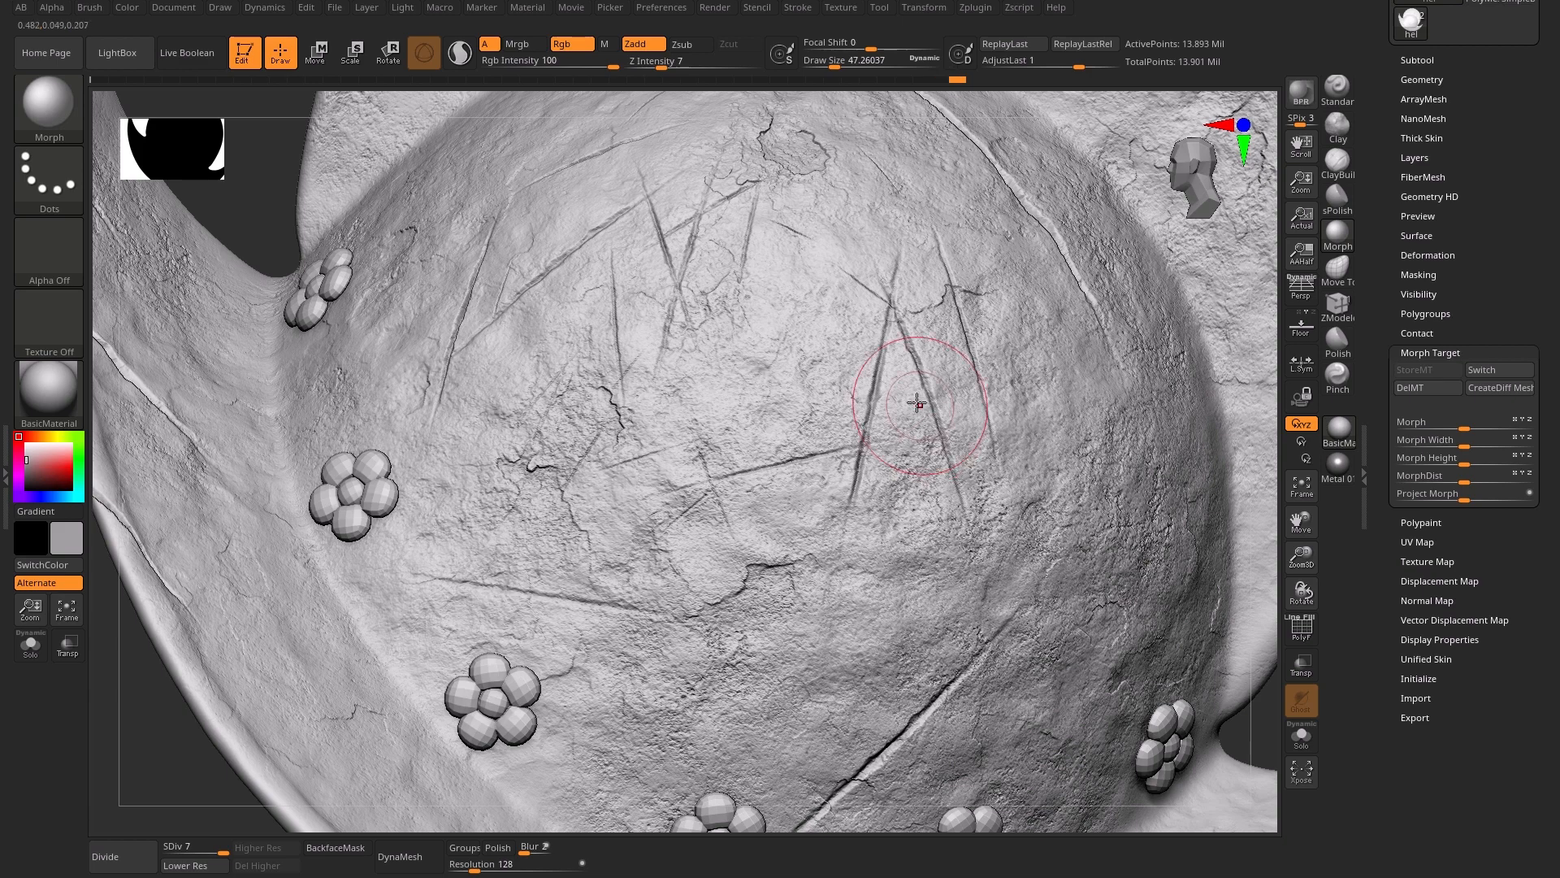
{"action": "key", "text": "f"}
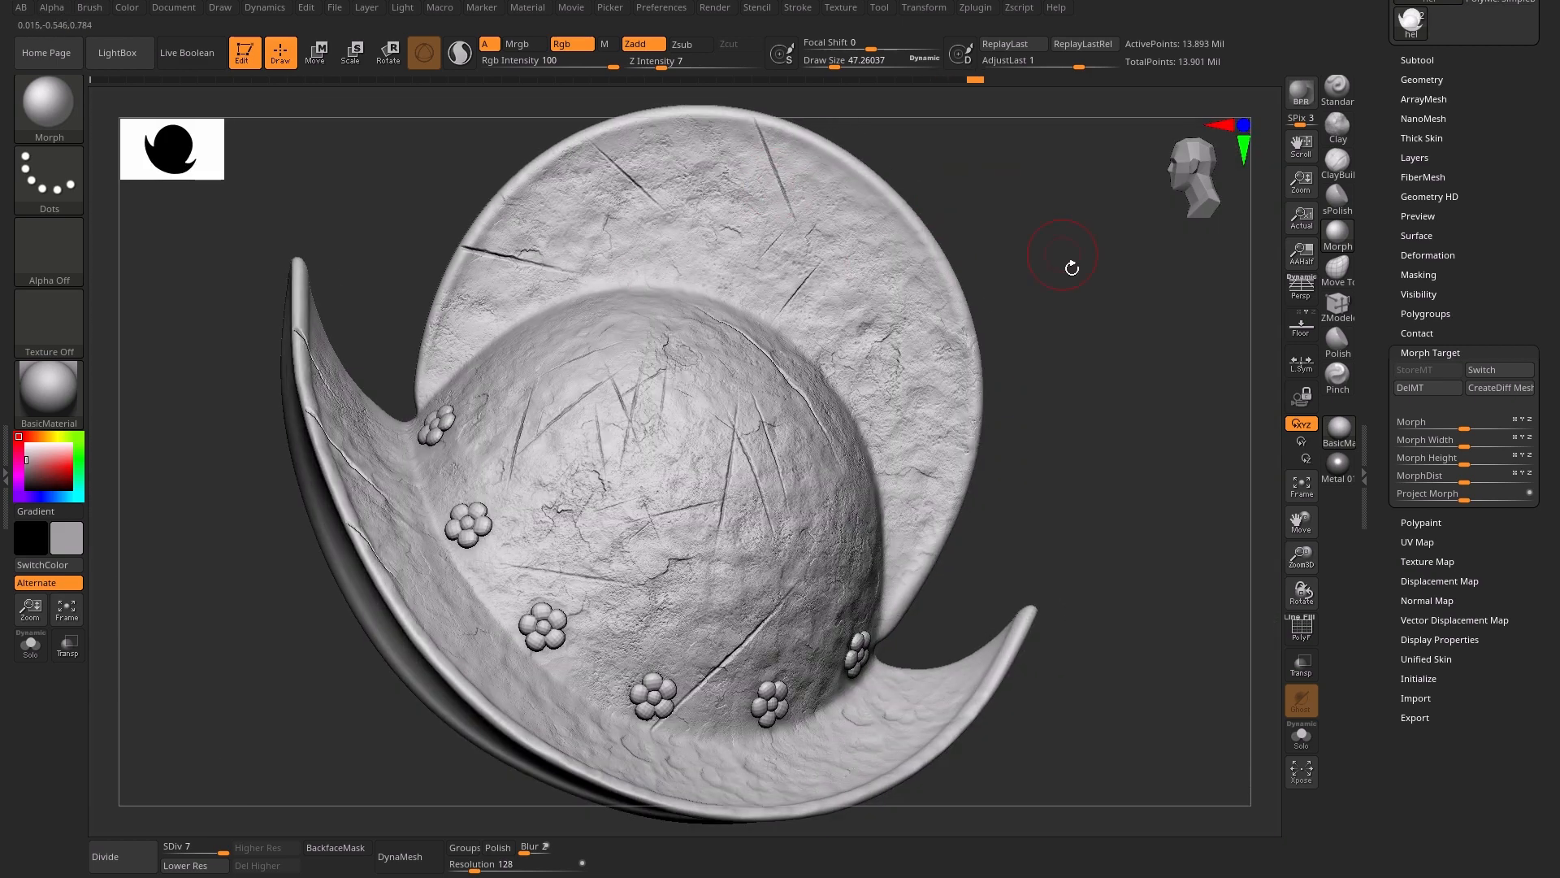
{"action": "left_click_drag", "start_coordinate": [1072, 268], "coordinate": [1048, 278]}
{"action": "left_click_drag", "start_coordinate": [1070, 362], "coordinate": [1117, 475]}
{"action": "left_click_drag", "start_coordinate": [1114, 300], "coordinate": [1144, 377], "text": "alt"}
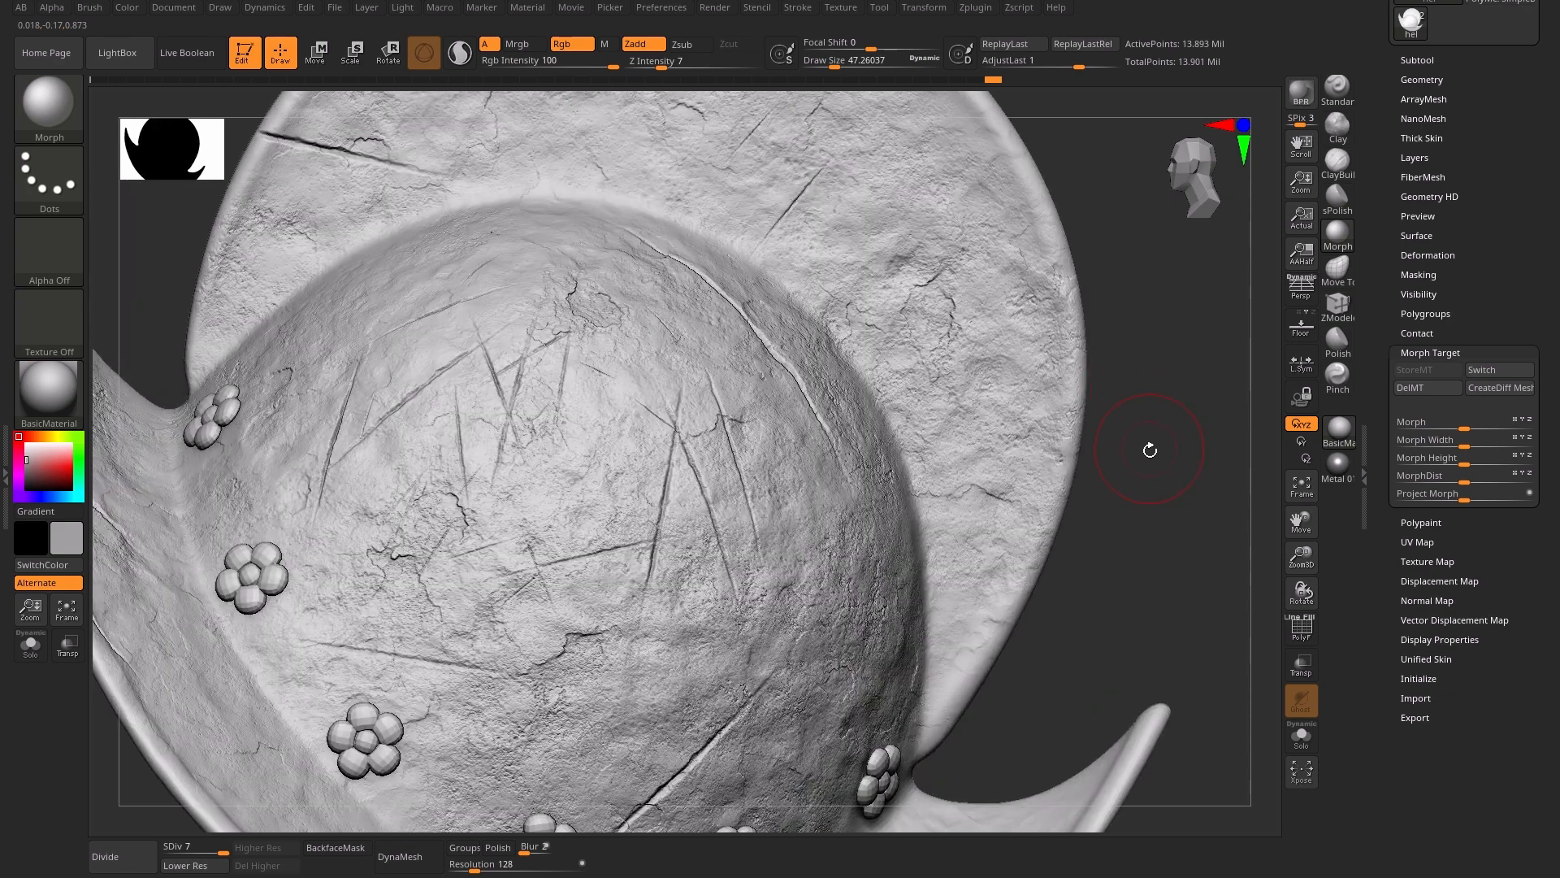
{"action": "left_click_drag", "start_coordinate": [1150, 449], "coordinate": [1114, 453]}
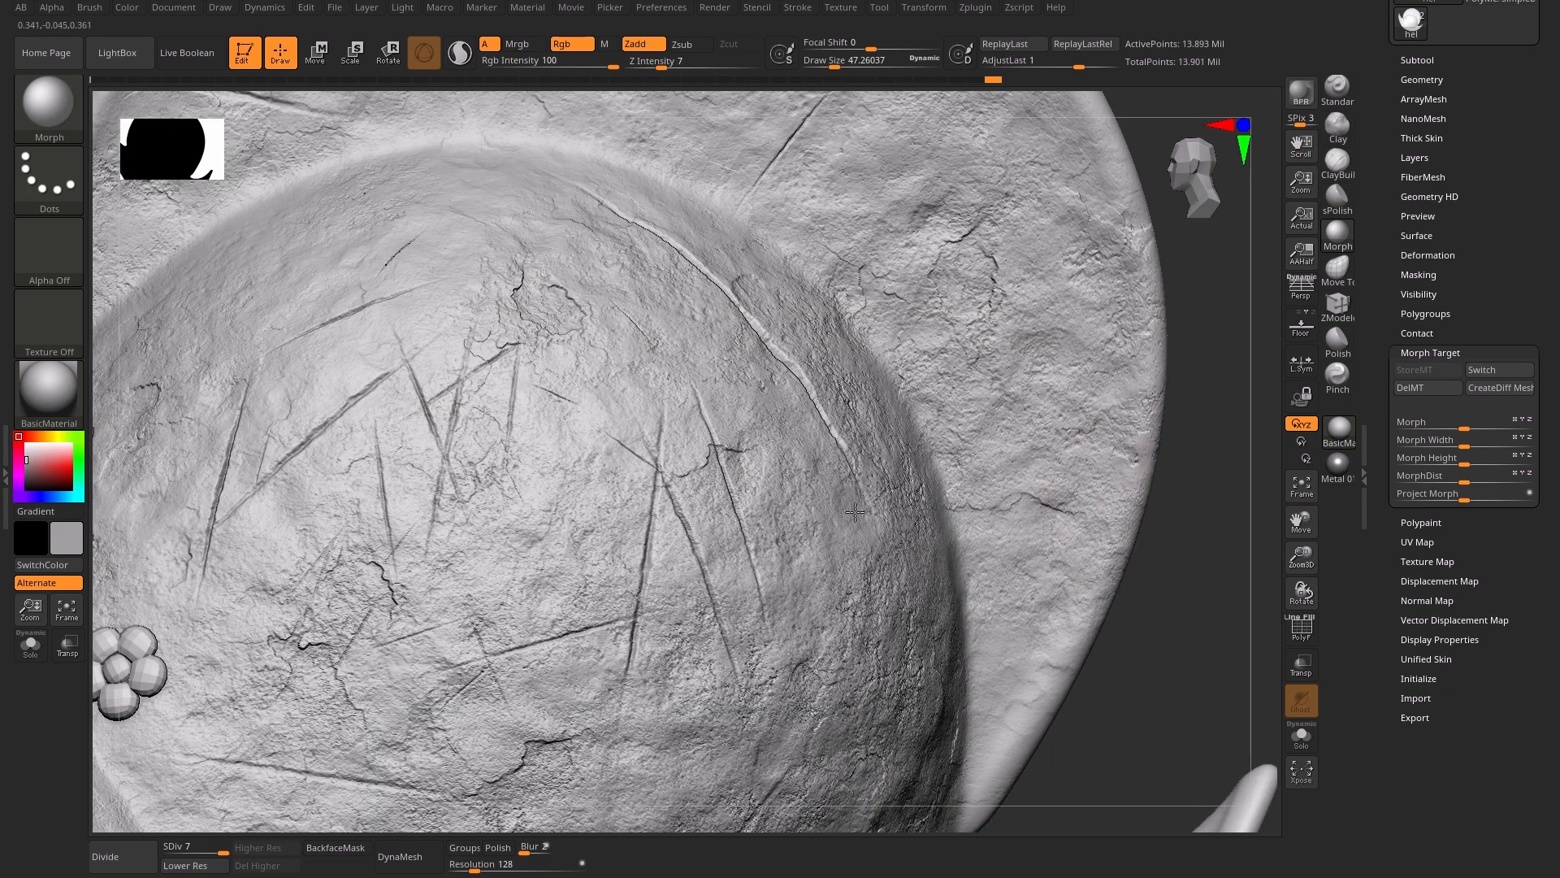